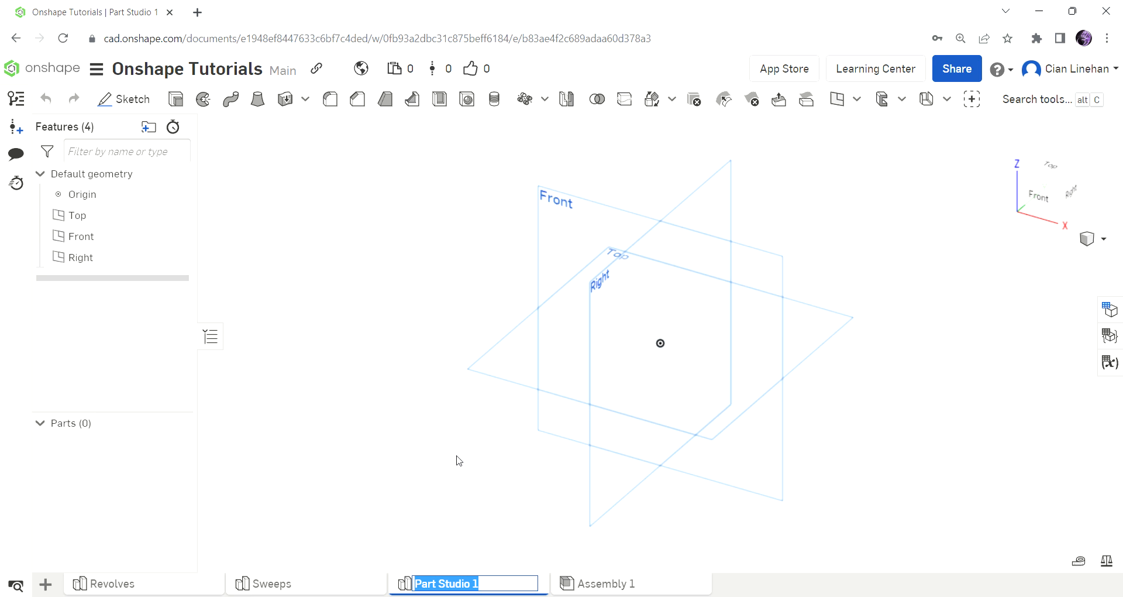
Rename the part studio to Lofts and start a sketch on the Top plane, viewed face-on.
{"action": "key", "text": "Return"}
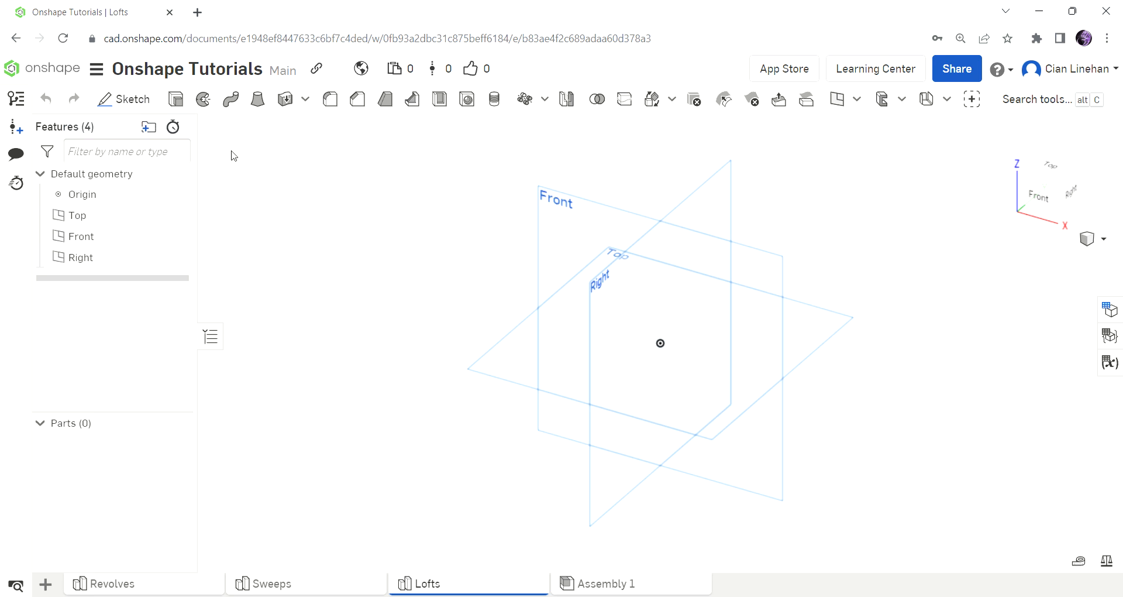
{"action": "left_click", "coordinate": [156, 107]}
{"action": "left_click", "coordinate": [531, 361]}
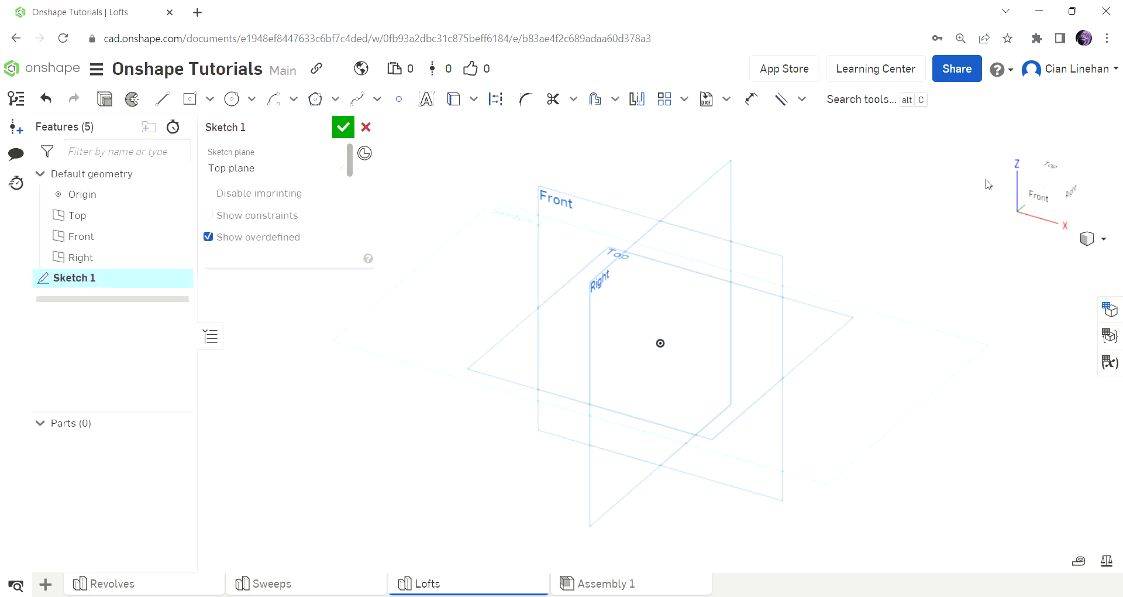
{"action": "left_click", "coordinate": [1053, 170]}
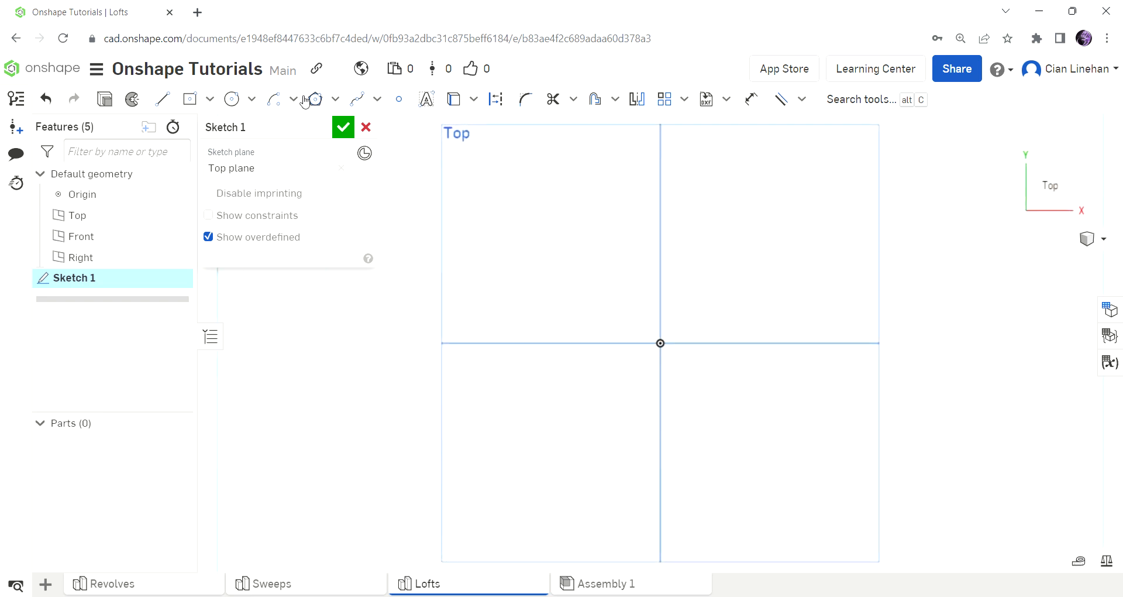
Draw a 2 by 2 in rectangle centred on the origin and finish the sketch.
{"action": "left_click", "coordinate": [197, 102]}
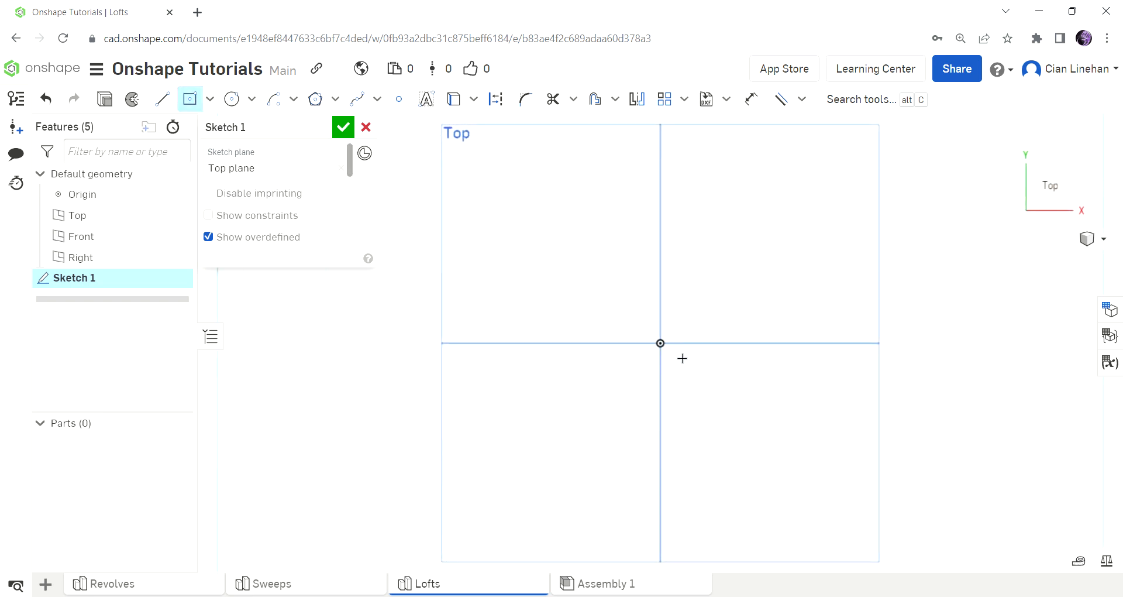
{"action": "left_click", "coordinate": [669, 350]}
{"action": "type", "text": "2"}
{"action": "key", "text": "Tab"}
{"action": "type", "text": "2"}
{"action": "key", "text": "Return"}
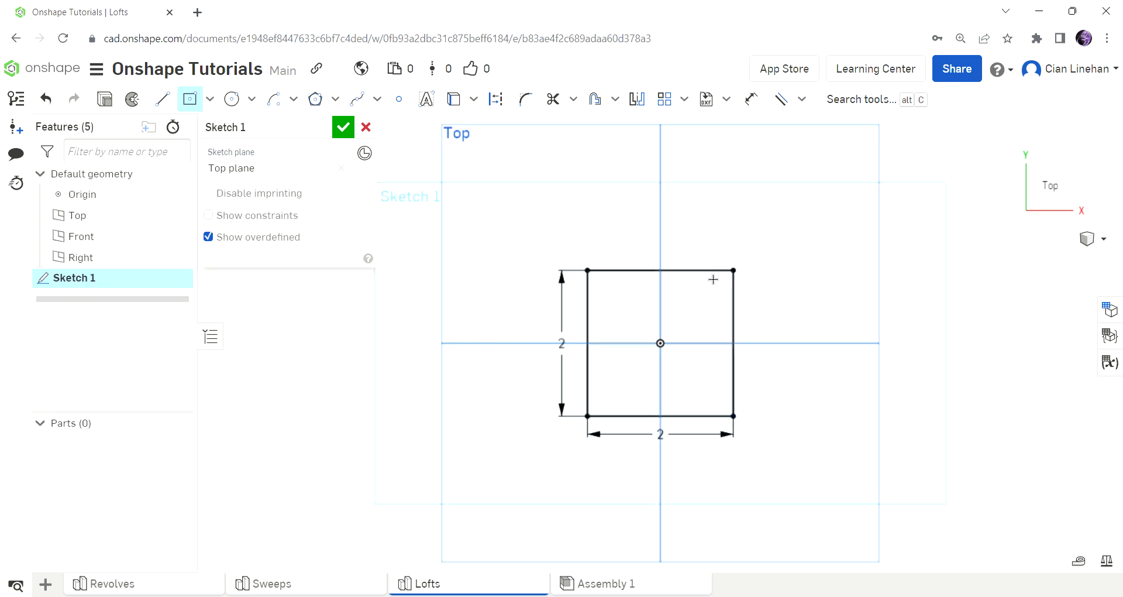
{"action": "left_click", "coordinate": [343, 127]}
{"action": "scroll", "coordinate": [580, 322], "scroll_direction": "down", "scroll_amount": 2}
{"action": "right_click_drag", "start_coordinate": [570, 329], "coordinate": [575, 297]}
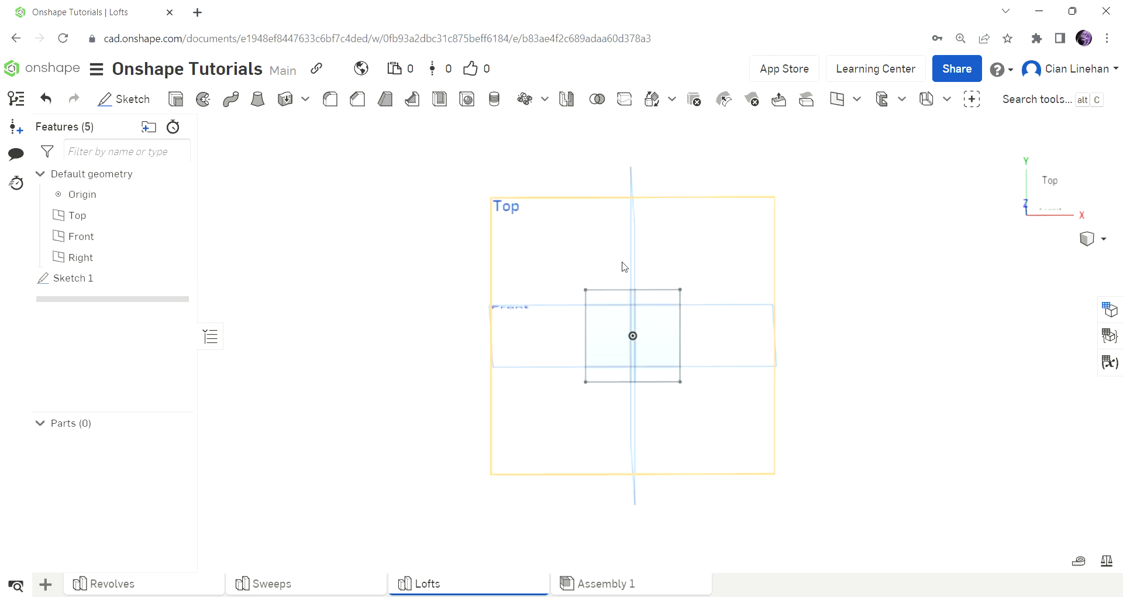
{"action": "left_click", "coordinate": [857, 99]}
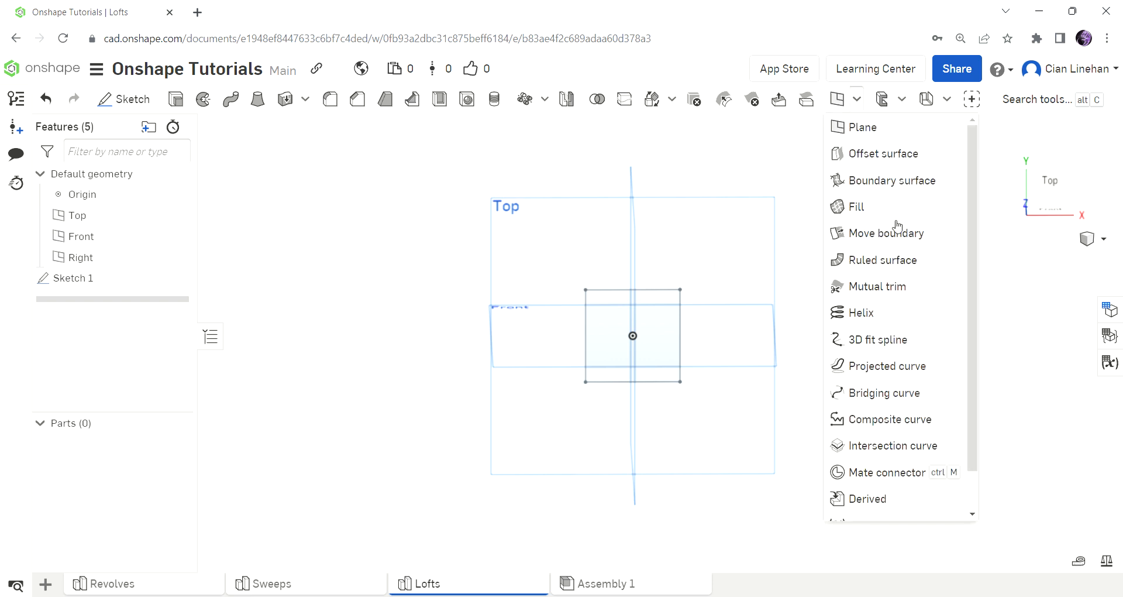
{"action": "left_click", "coordinate": [901, 311]}
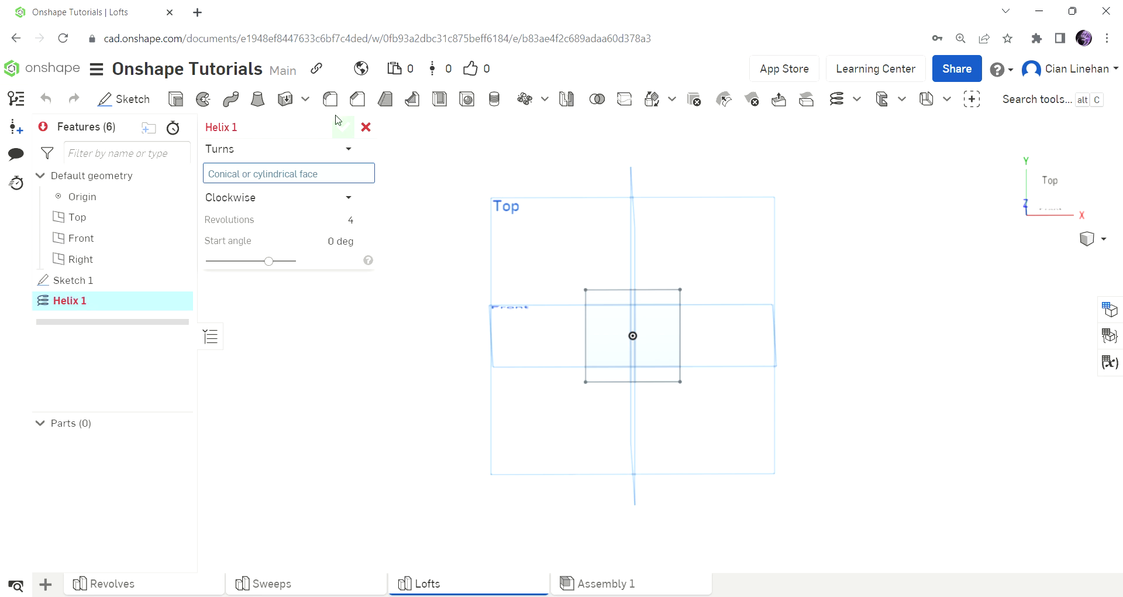
{"action": "left_click", "coordinate": [367, 129]}
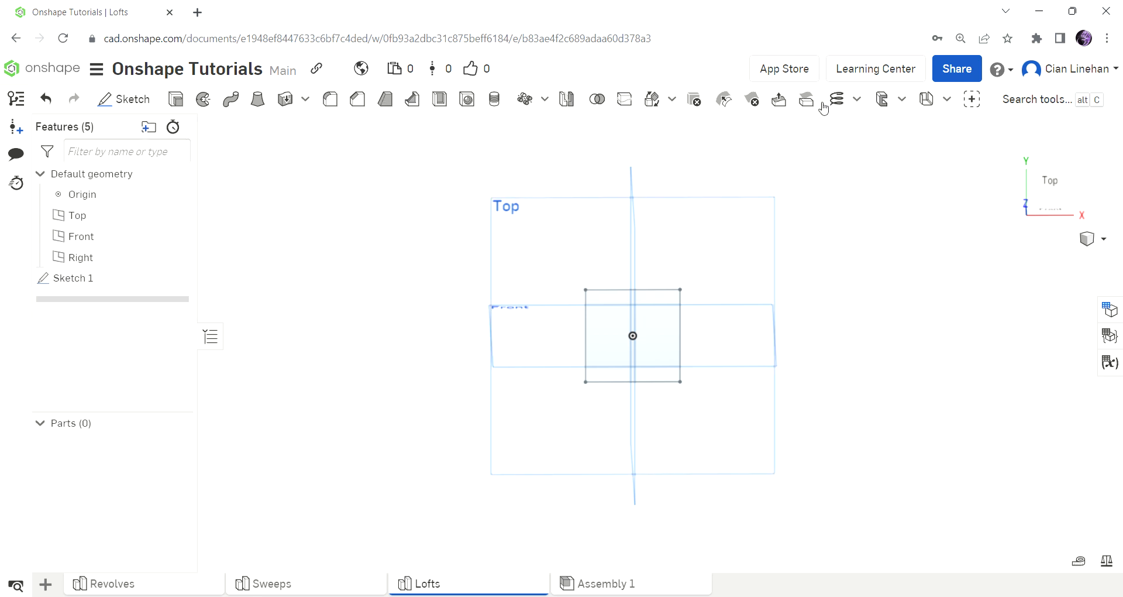
Start a new construction plane and keep its plane type as Offset.
{"action": "left_click", "coordinate": [863, 101]}
{"action": "left_click", "coordinate": [862, 131]}
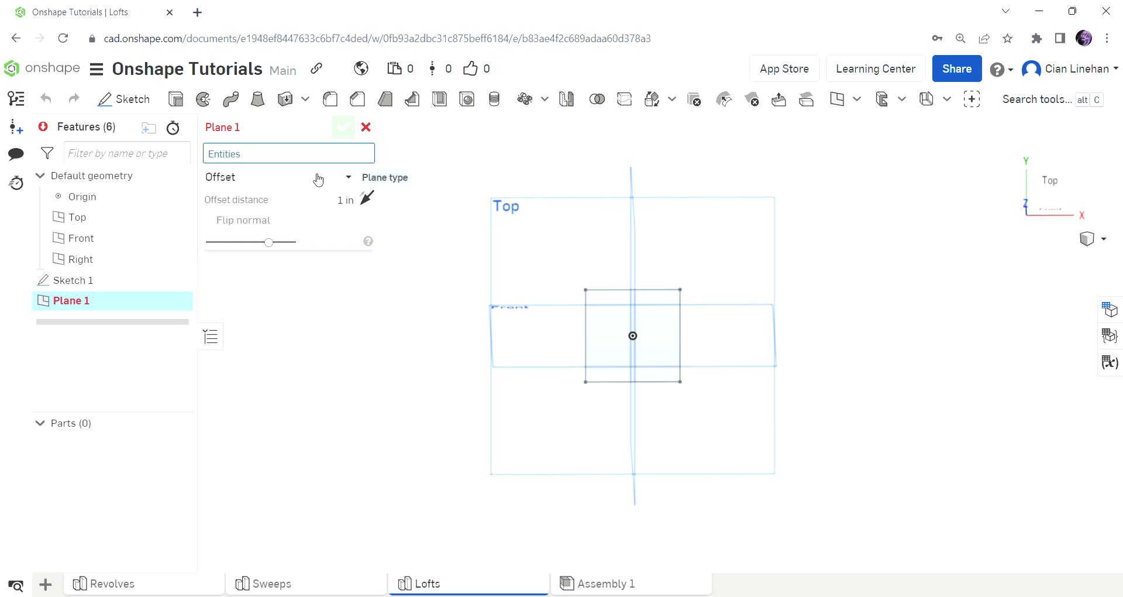
{"action": "left_click", "coordinate": [318, 179]}
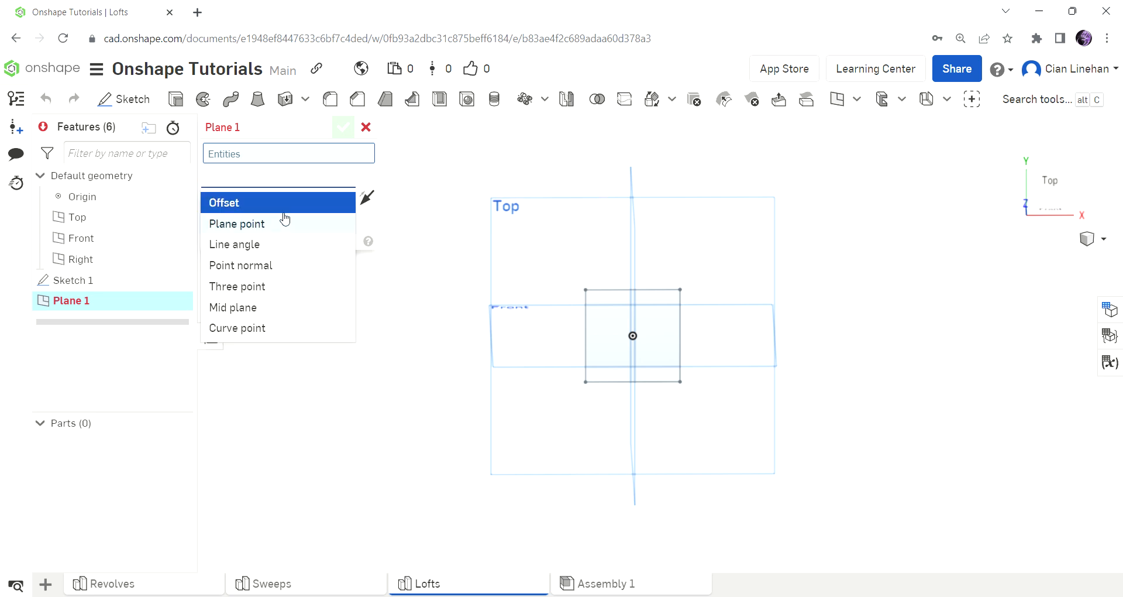
{"action": "left_click", "coordinate": [248, 208]}
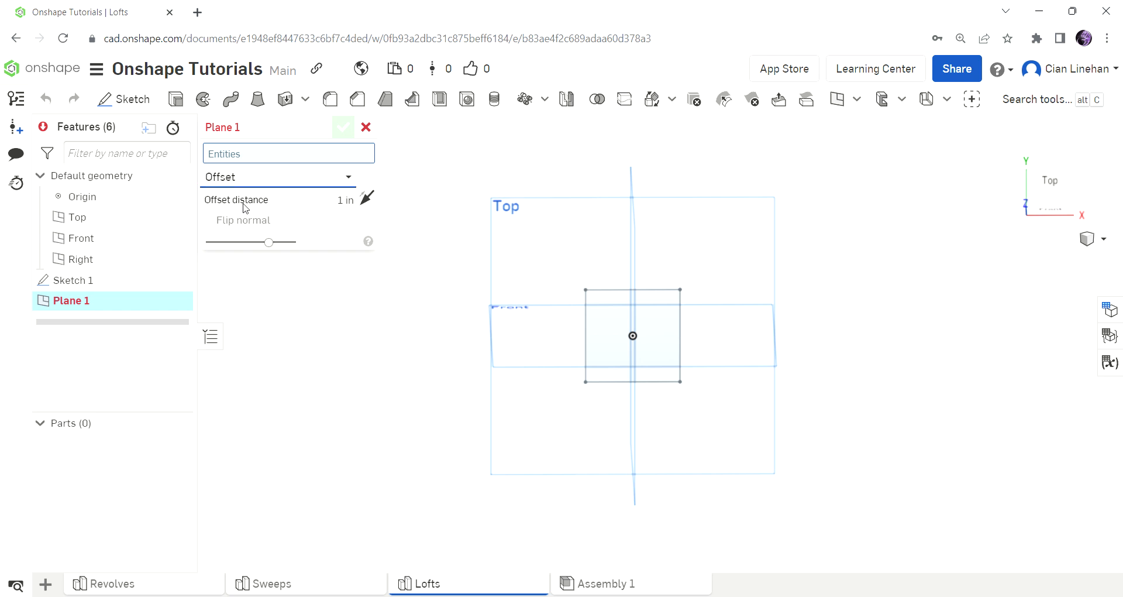
{"action": "right_click_drag", "start_coordinate": [632, 213], "coordinate": [858, 240]}
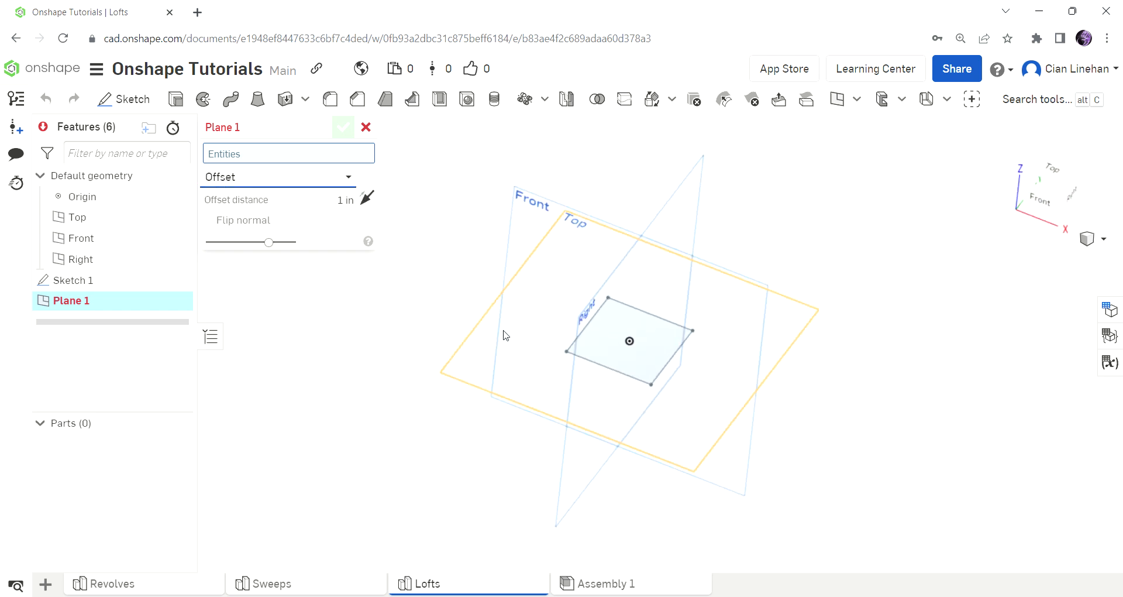
{"action": "left_click", "coordinate": [501, 358]}
{"action": "right_click_drag", "start_coordinate": [809, 396], "coordinate": [760, 372]}
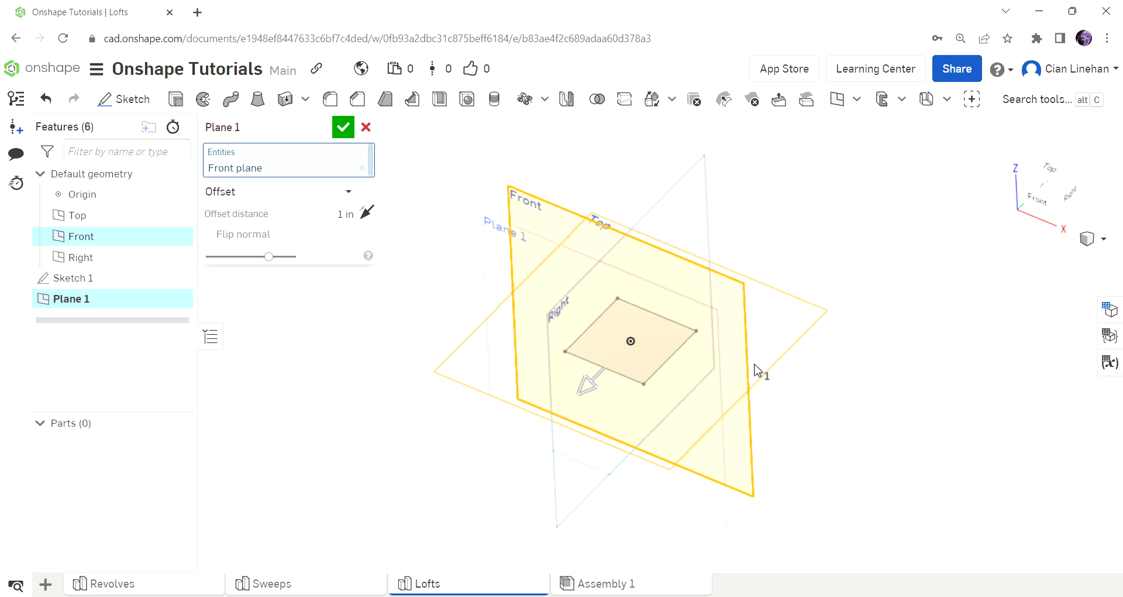
{"action": "left_click", "coordinate": [502, 390]}
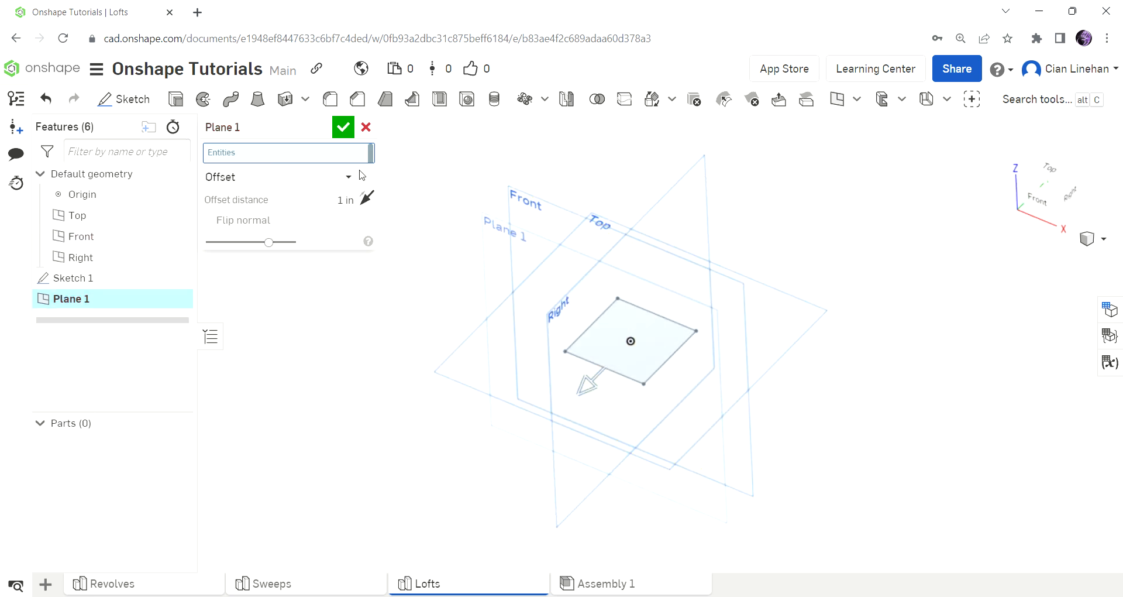
Reference the Top plane for the new plane, set its offset distance to 3 in upward, and accept it.
{"action": "left_click", "coordinate": [727, 416]}
{"action": "right_click_drag", "start_coordinate": [727, 417], "coordinate": [729, 315]}
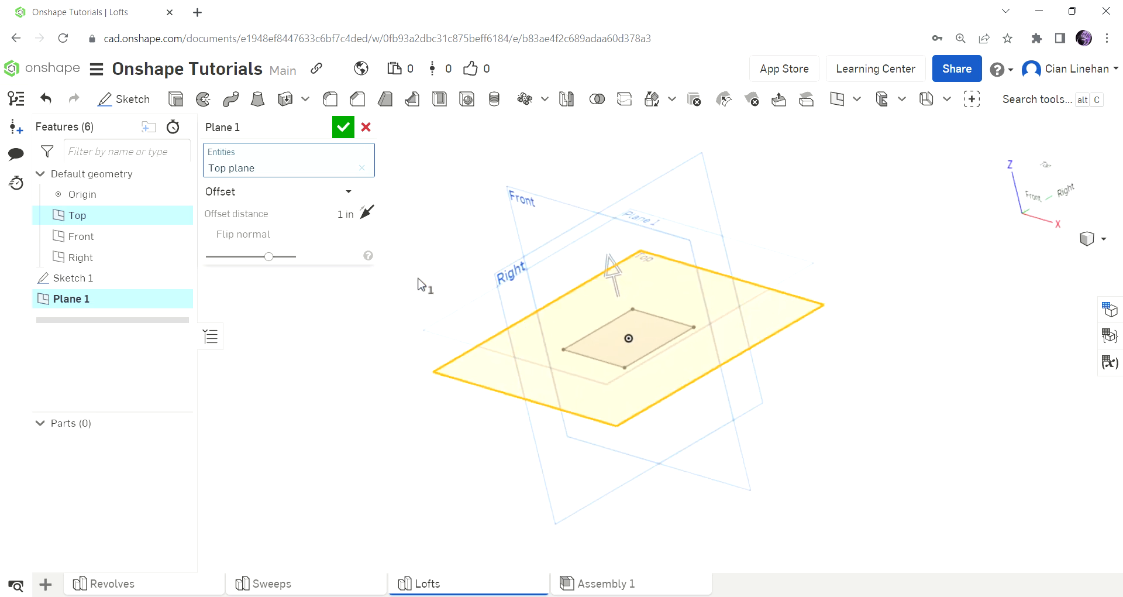
{"action": "left_click", "coordinate": [306, 222]}
{"action": "left_click_drag", "start_coordinate": [606, 278], "coordinate": [641, 396]}
{"action": "scroll", "coordinate": [763, 374], "scroll_direction": "up", "scroll_amount": 2}
{"action": "right_click_drag", "start_coordinate": [763, 374], "coordinate": [809, 426]}
{"action": "scroll", "coordinate": [807, 425], "scroll_direction": "down", "scroll_amount": 2}
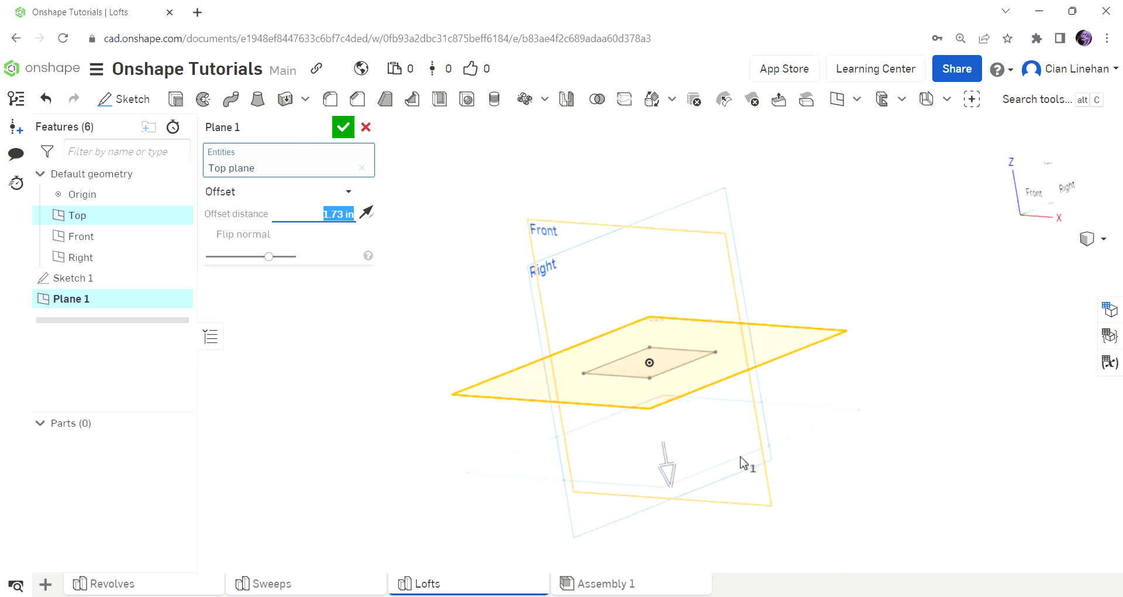
{"action": "left_click_drag", "start_coordinate": [667, 476], "coordinate": [624, 218]}
{"action": "type", "text": "3"}
{"action": "key", "text": "Return"}
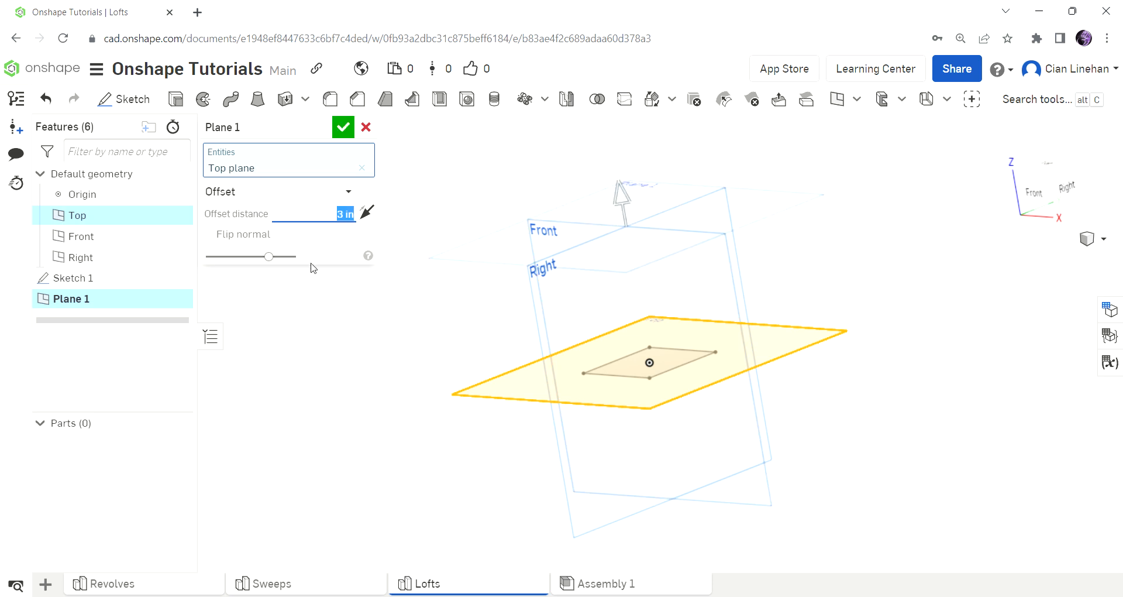
{"action": "left_click", "coordinate": [343, 127]}
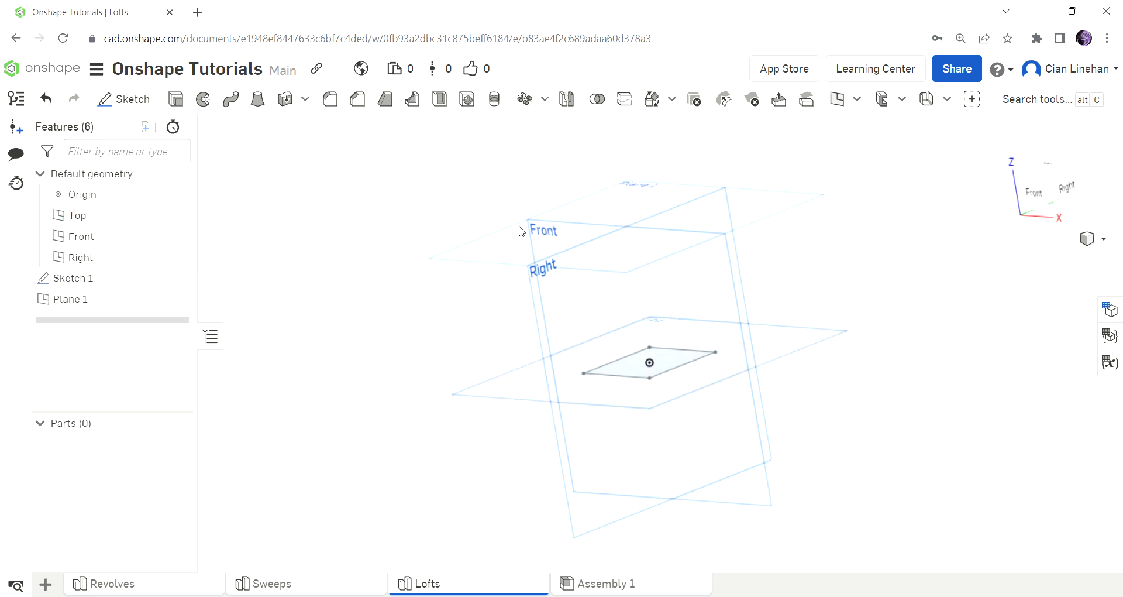
Sketch a 2 in diameter circle centred on the origin on Plane 1 and finish the sketch.
{"action": "right_click_drag", "start_coordinate": [695, 265], "coordinate": [699, 269]}
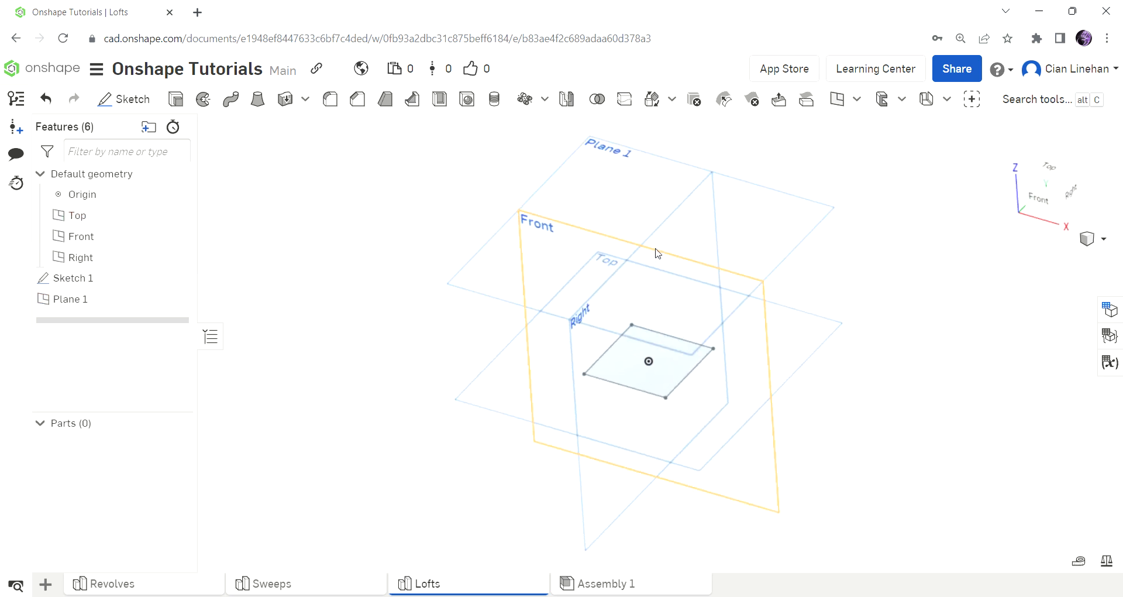
{"action": "left_click", "coordinate": [101, 109]}
{"action": "left_click", "coordinate": [562, 171]}
{"action": "left_click", "coordinate": [1044, 178]}
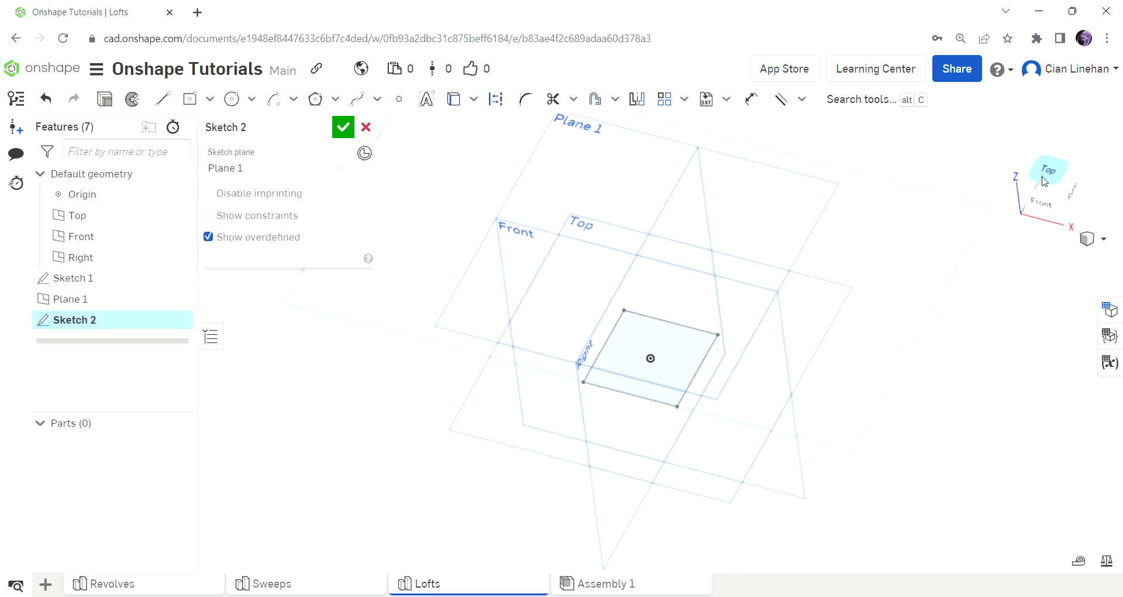
{"action": "left_click", "coordinate": [231, 98]}
{"action": "left_click", "coordinate": [658, 344]}
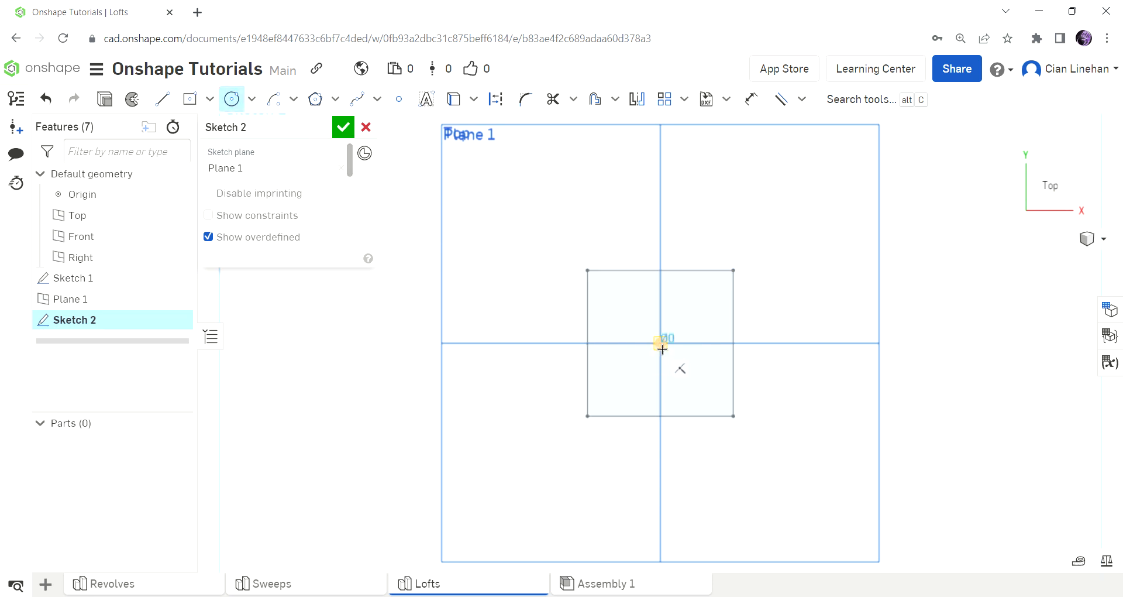
{"action": "left_click", "coordinate": [669, 279]}
{"action": "type", "text": "2"}
{"action": "key", "text": "Return"}
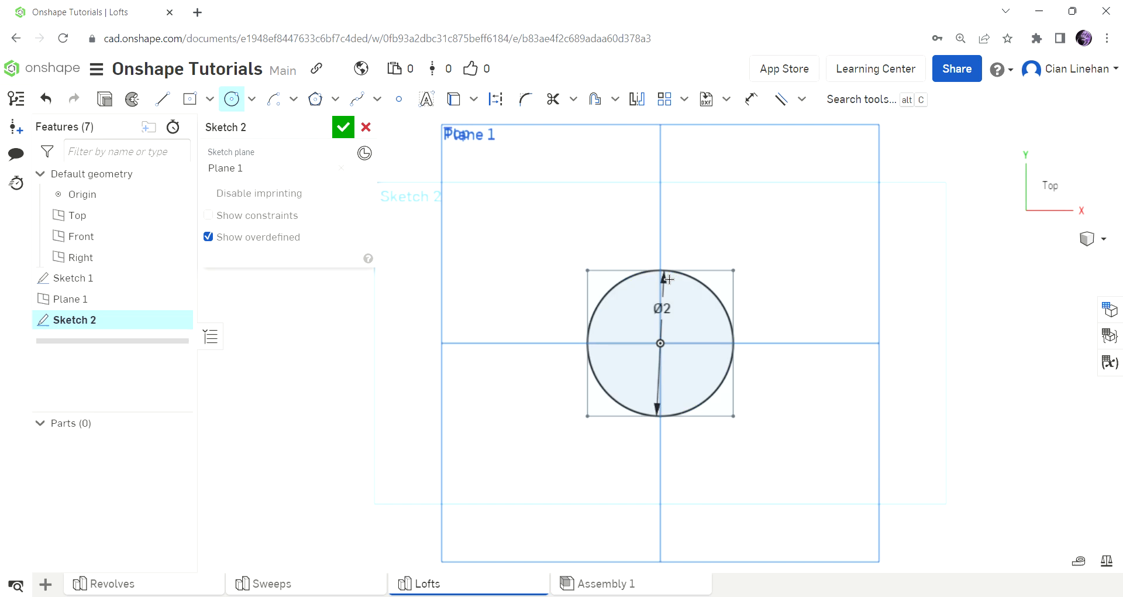
{"action": "left_click", "coordinate": [342, 121]}
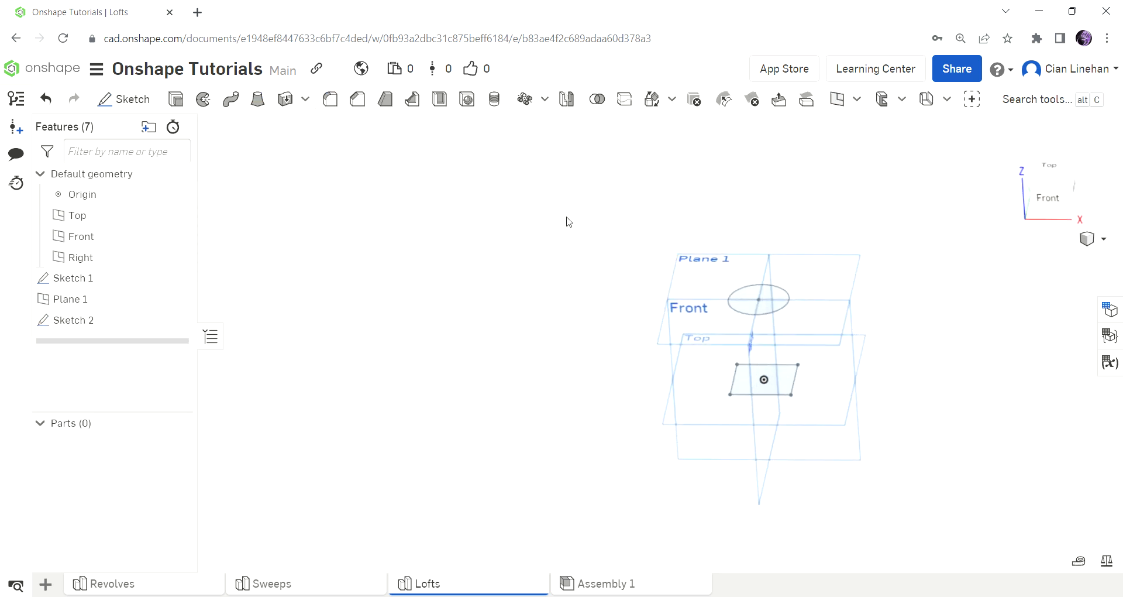
Create a new solid loft from the square of Sketch 1 to the circle of Sketch 2.
{"action": "left_click", "coordinate": [259, 100]}
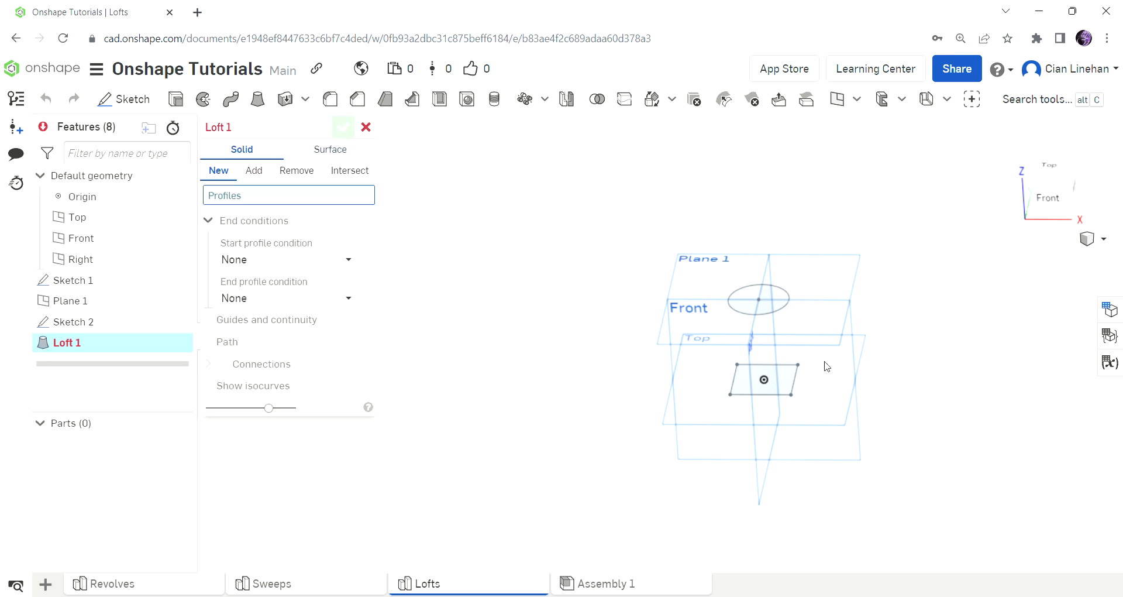
{"action": "left_click", "coordinate": [785, 379]}
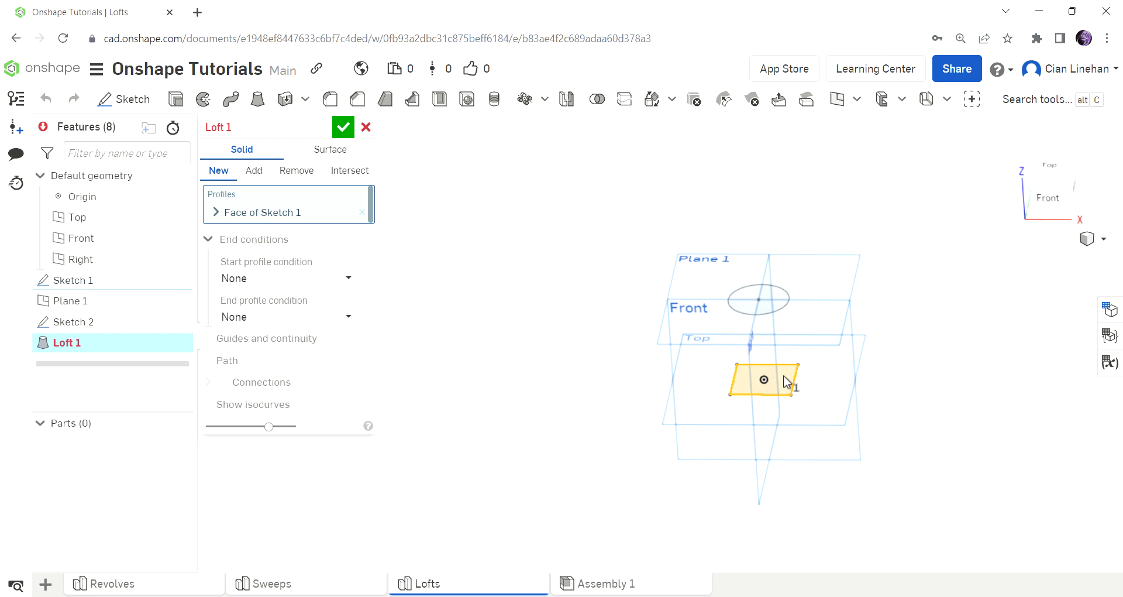
{"action": "left_click", "coordinate": [766, 307]}
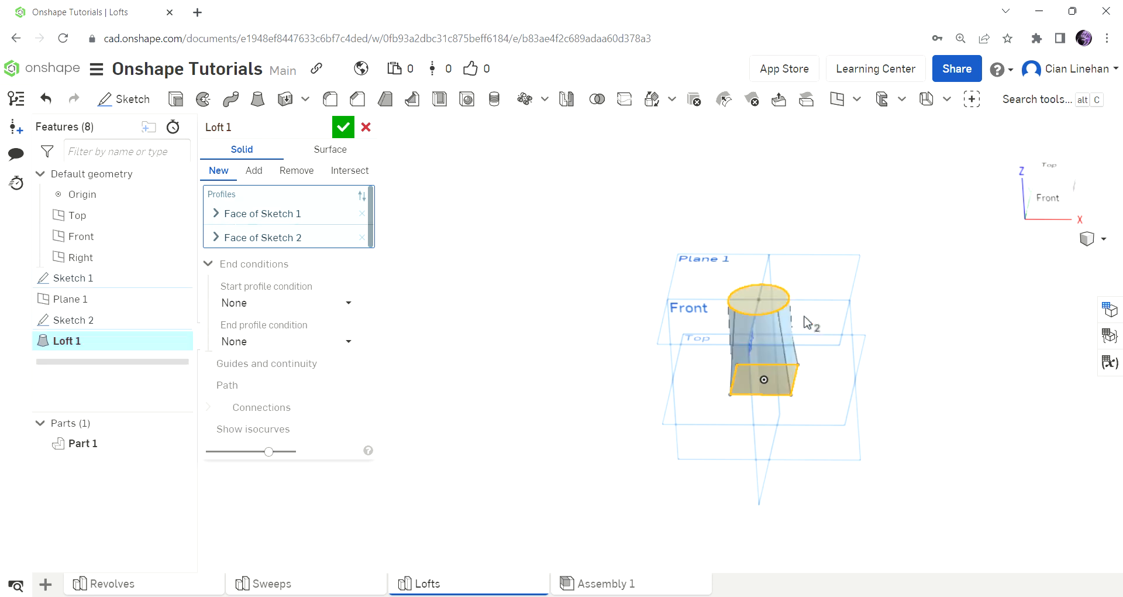
{"action": "mouse_move", "coordinate": [865, 354]}
{"action": "right_mouse_down"}
{"action": "mouse_move", "coordinate": [739, 363]}
{"action": "mouse_move", "coordinate": [785, 290]}
{"action": "mouse_move", "coordinate": [792, 344]}
{"action": "mouse_move", "coordinate": [895, 282]}
{"action": "mouse_move", "coordinate": [849, 297]}
{"action": "mouse_move", "coordinate": [884, 291]}
{"action": "right_mouse_up"}
{"action": "scroll", "coordinate": [792, 344], "scroll_direction": "up", "scroll_amount": 3}
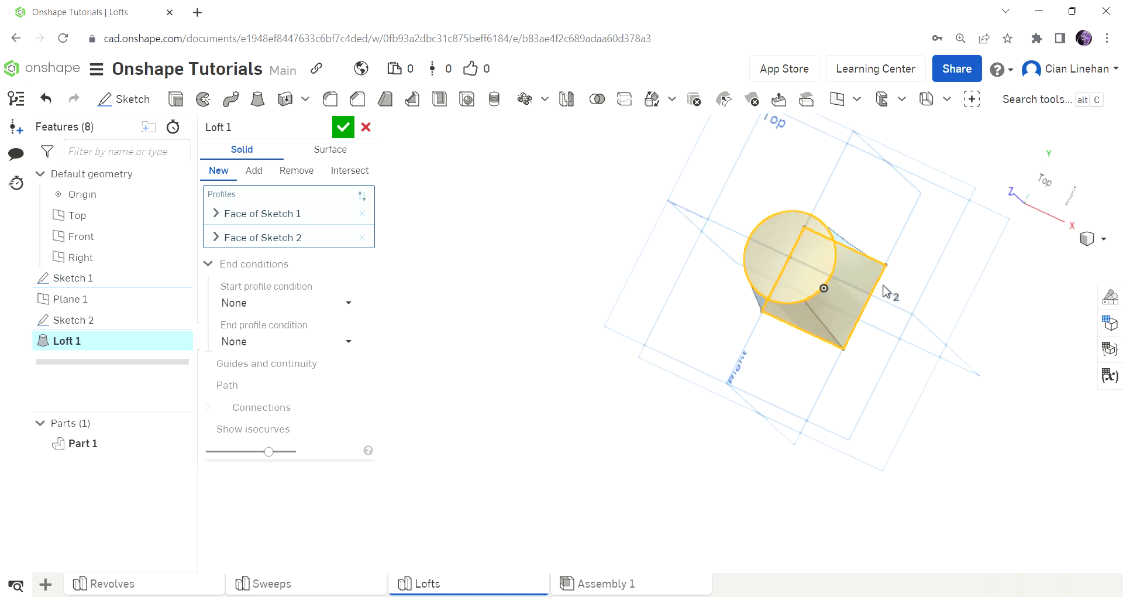
{"action": "scroll", "coordinate": [883, 283], "scroll_direction": "up", "scroll_amount": 2}
{"action": "right_click_drag", "start_coordinate": [896, 249], "coordinate": [839, 257]}
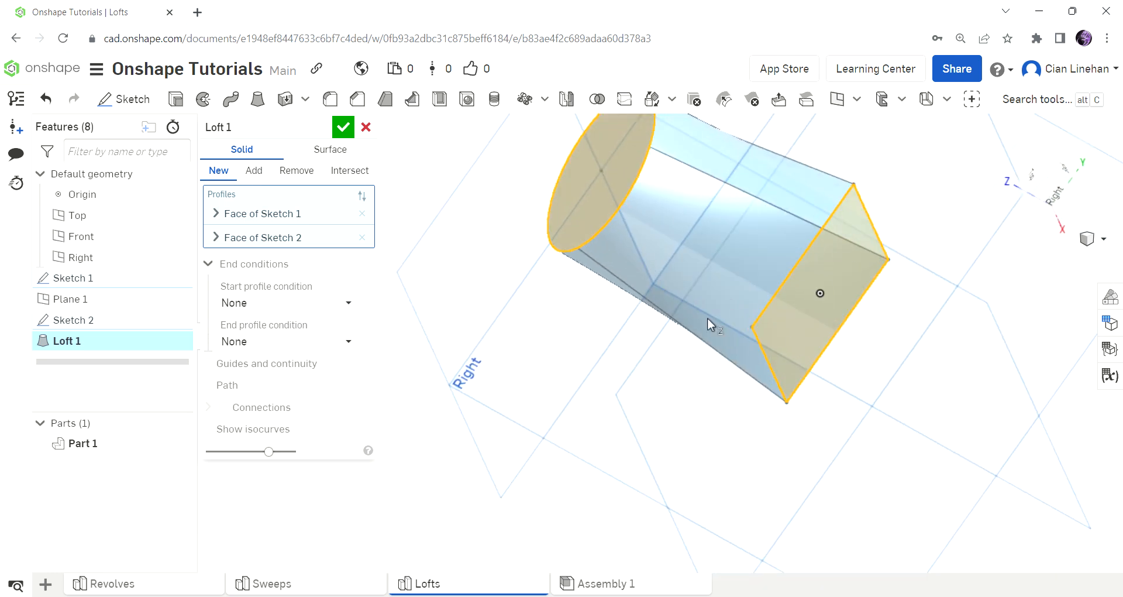
{"action": "right_click_drag", "start_coordinate": [606, 223], "coordinate": [588, 275]}
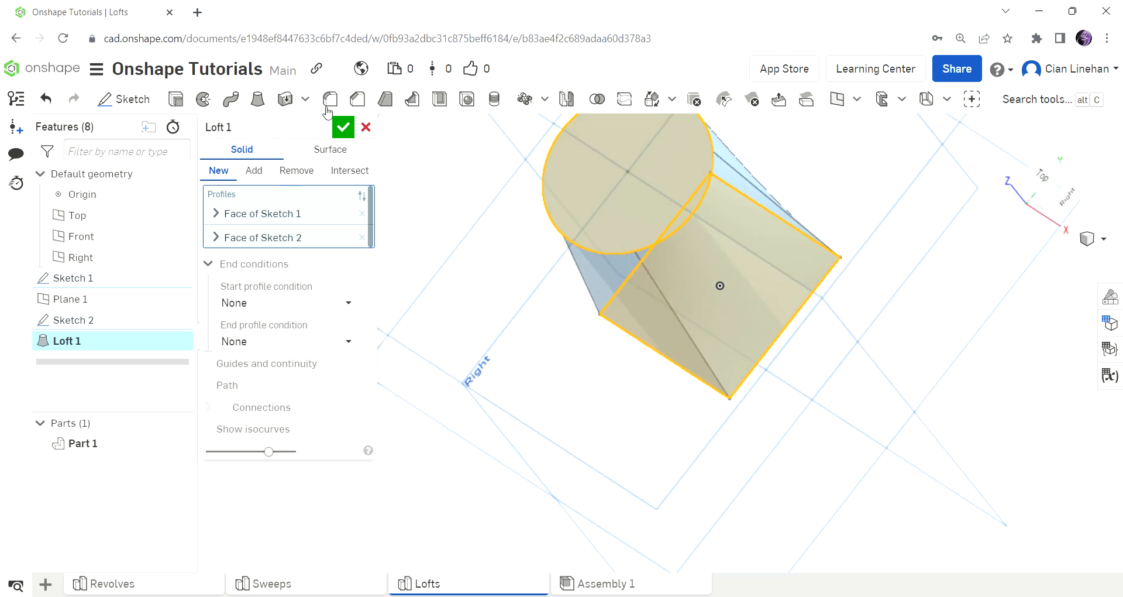
{"action": "left_click", "coordinate": [338, 129]}
{"action": "key", "text": "f"}
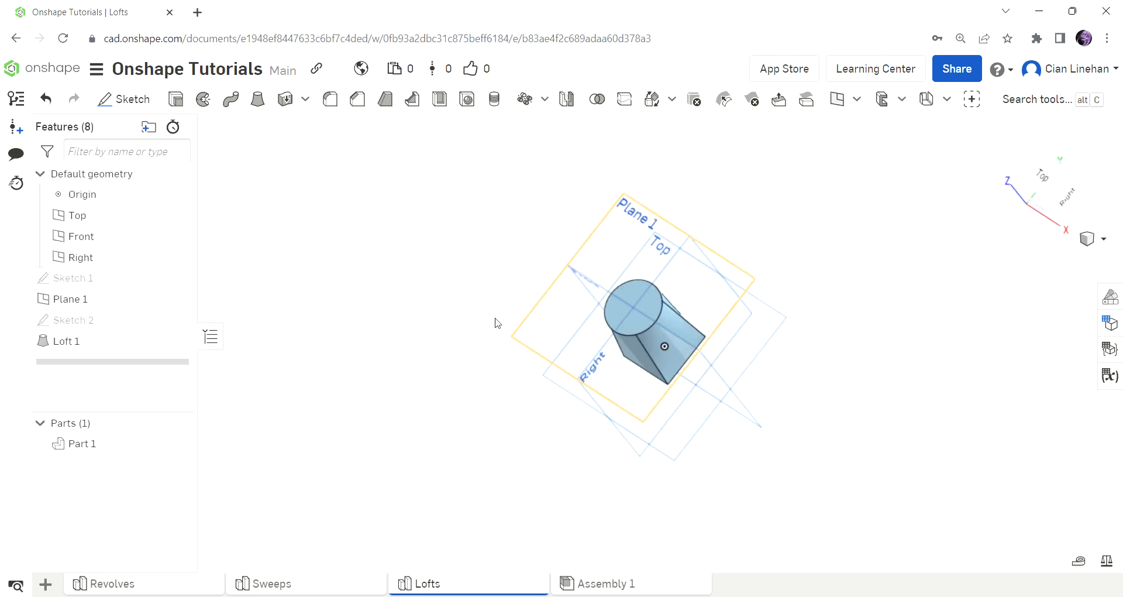
Edit Sketch 1 by drawing a closed irregular spline loop beside the square, then finish the sketch.
{"action": "double_click", "coordinate": [86, 280]}
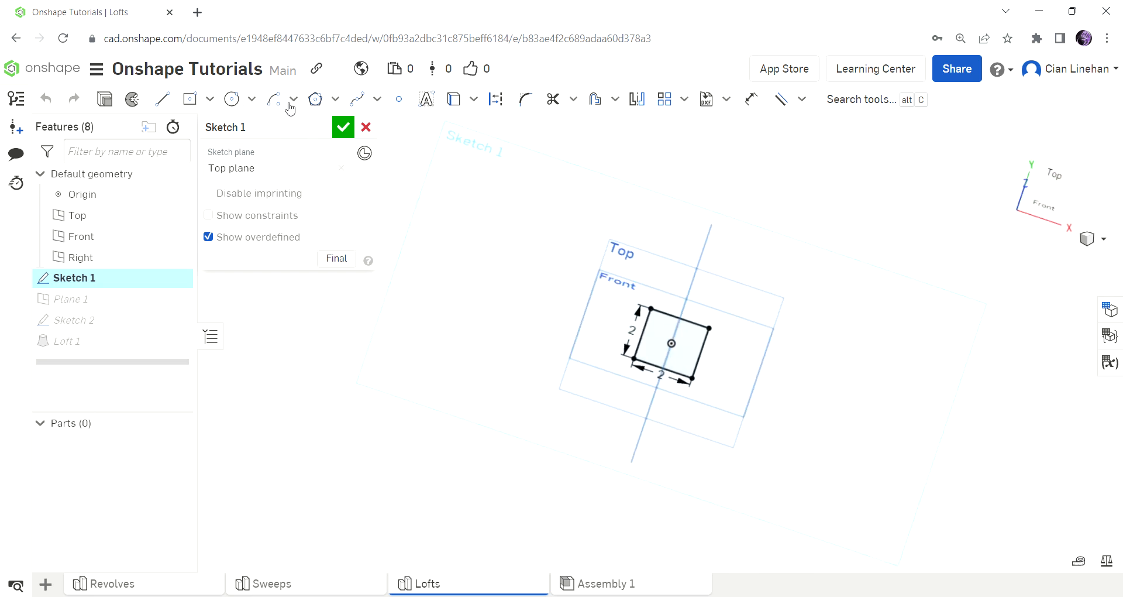
{"action": "left_click", "coordinate": [358, 104]}
{"action": "key", "text": "n"}
{"action": "left_click", "coordinate": [843, 294]}
{"action": "left_click", "coordinate": [817, 343]}
{"action": "left_click", "coordinate": [822, 366]}
{"action": "left_click", "coordinate": [829, 393]}
{"action": "left_click", "coordinate": [848, 403]}
{"action": "left_click", "coordinate": [905, 441]}
{"action": "left_click", "coordinate": [895, 449]}
{"action": "left_click", "coordinate": [962, 434]}
{"action": "left_click", "coordinate": [991, 366]}
{"action": "left_click", "coordinate": [988, 289]}
{"action": "left_click", "coordinate": [968, 277]}
{"action": "left_click", "coordinate": [899, 269]}
{"action": "key", "text": "Escape"}
{"action": "left_click_drag", "start_coordinate": [905, 441], "coordinate": [870, 433]}
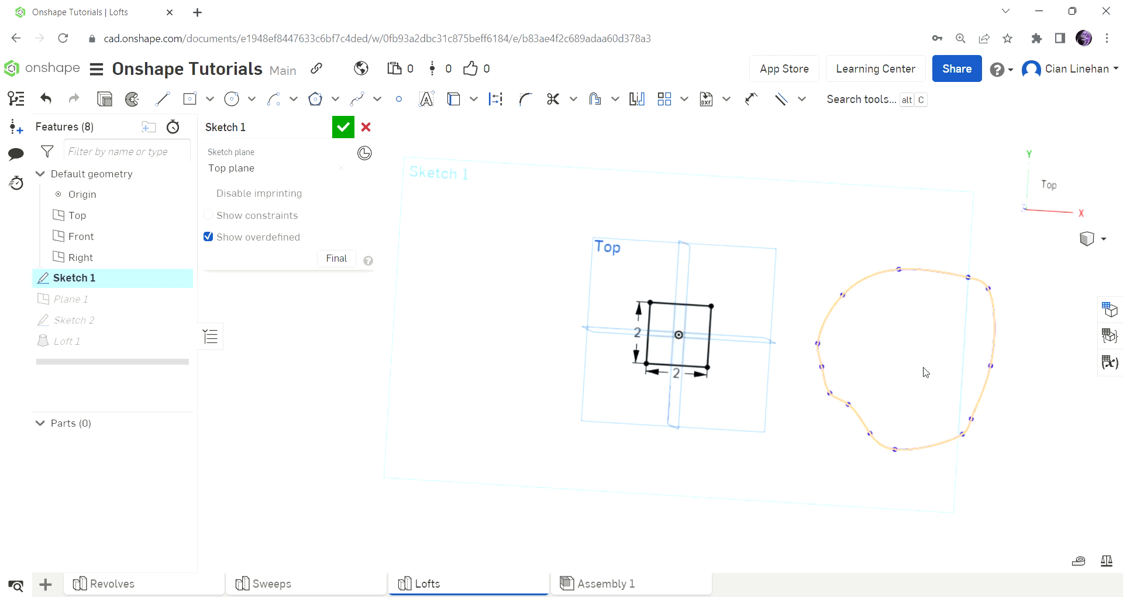
{"action": "left_click", "coordinate": [343, 126]}
Sketch a closed irregular spline loop on Plane 1, above the freeform loop of Sketch 1, and finish the sketch.
{"action": "right_click_drag", "start_coordinate": [746, 355], "coordinate": [739, 310]}
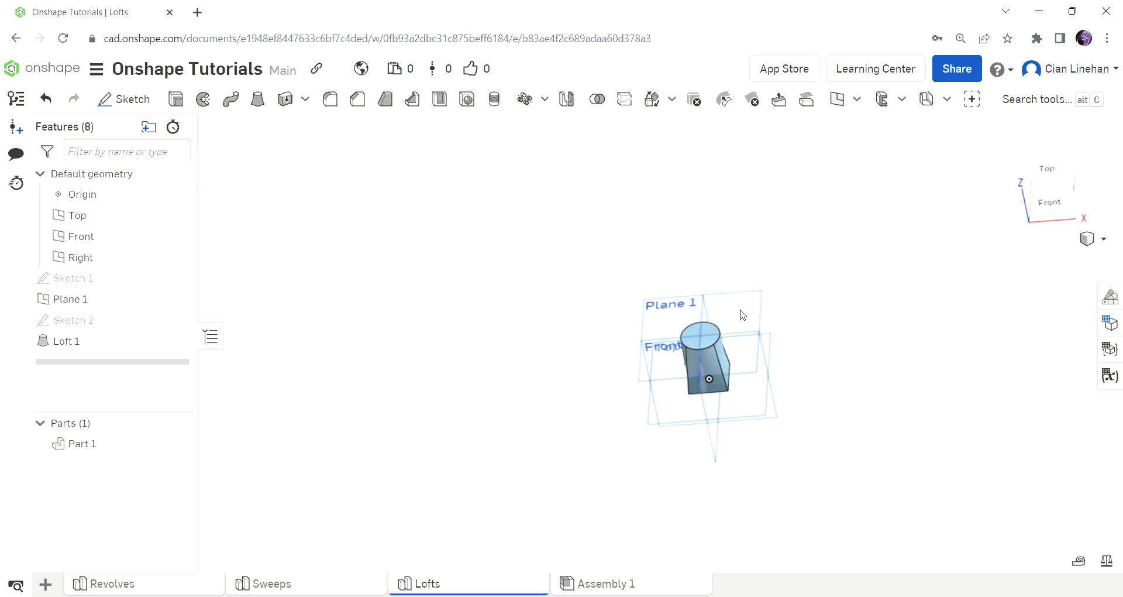
{"action": "left_click", "coordinate": [149, 95]}
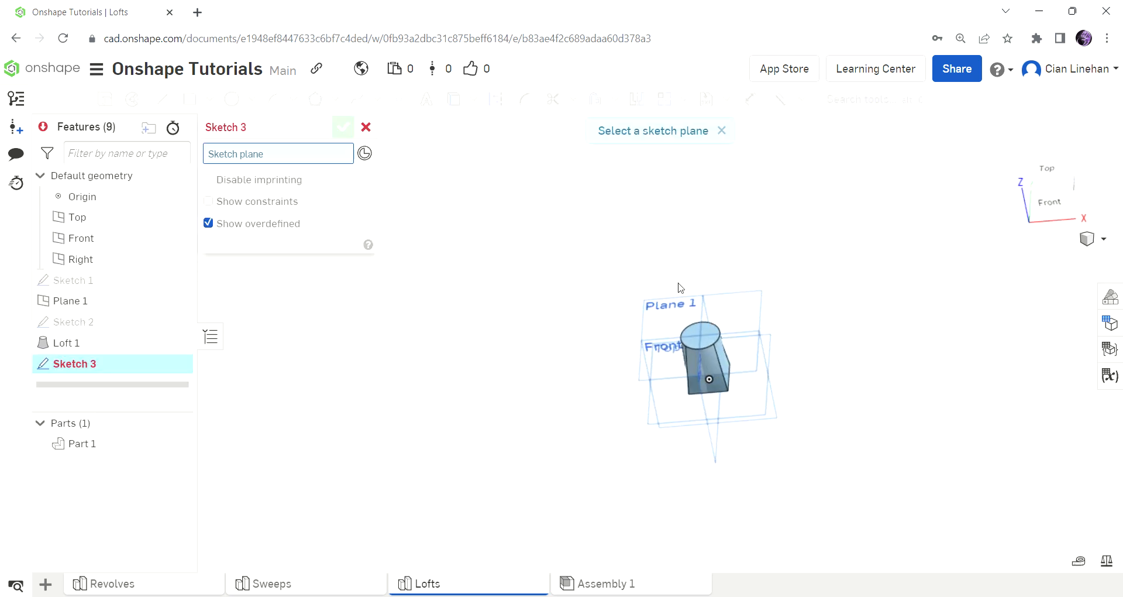
{"action": "left_click", "coordinate": [679, 291]}
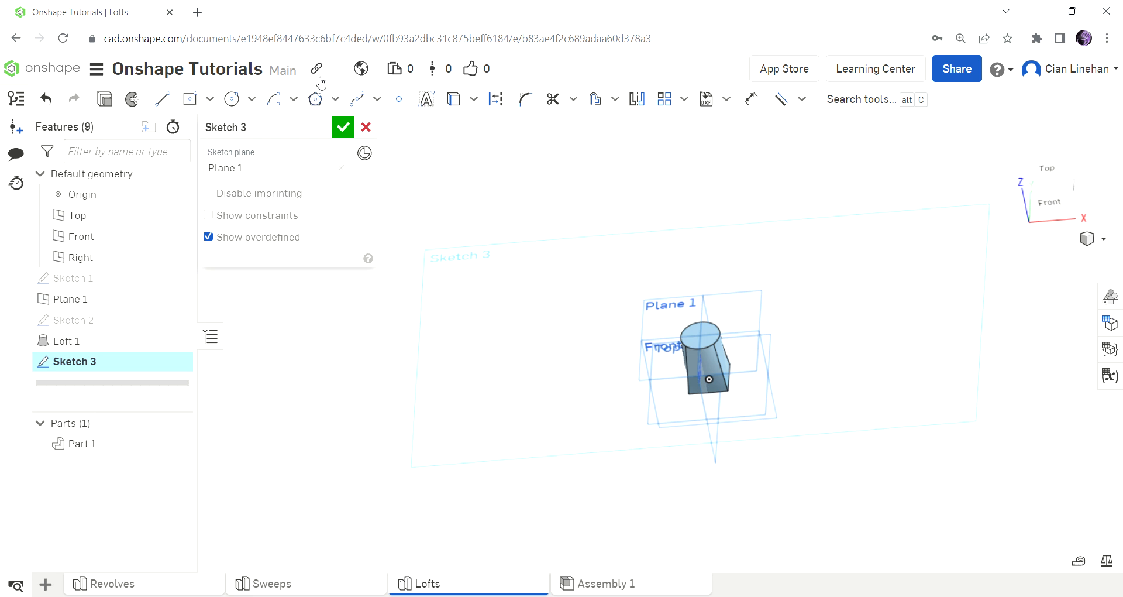
{"action": "left_click", "coordinate": [358, 101]}
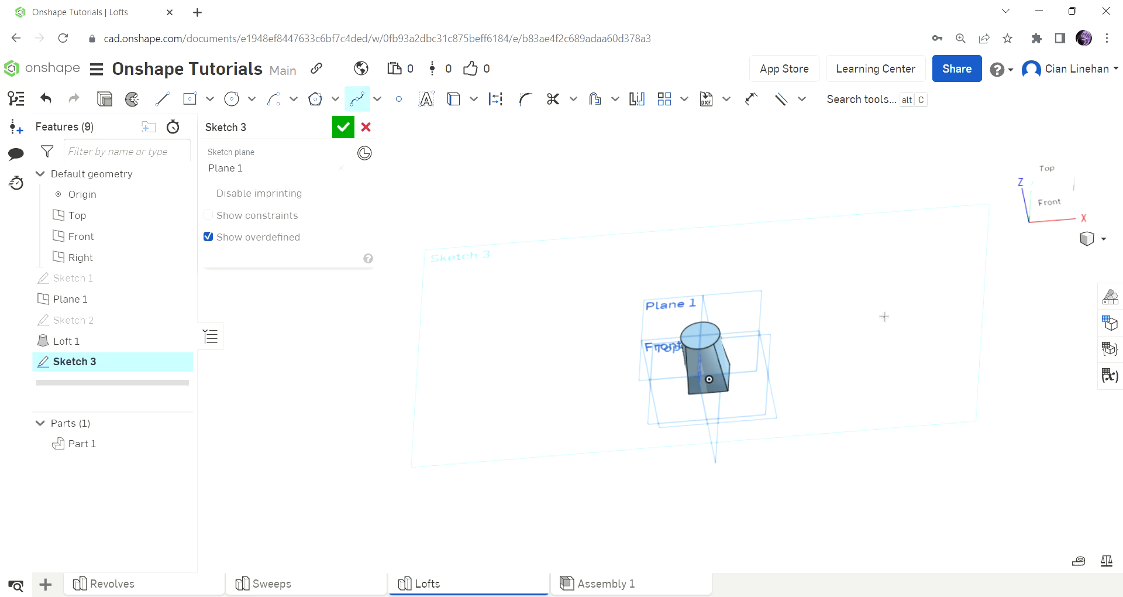
{"action": "left_click", "coordinate": [864, 322]}
{"action": "left_click", "coordinate": [899, 345]}
{"action": "left_click", "coordinate": [934, 325]}
{"action": "left_click", "coordinate": [914, 289]}
{"action": "left_click", "coordinate": [880, 306]}
{"action": "left_click", "coordinate": [343, 127]}
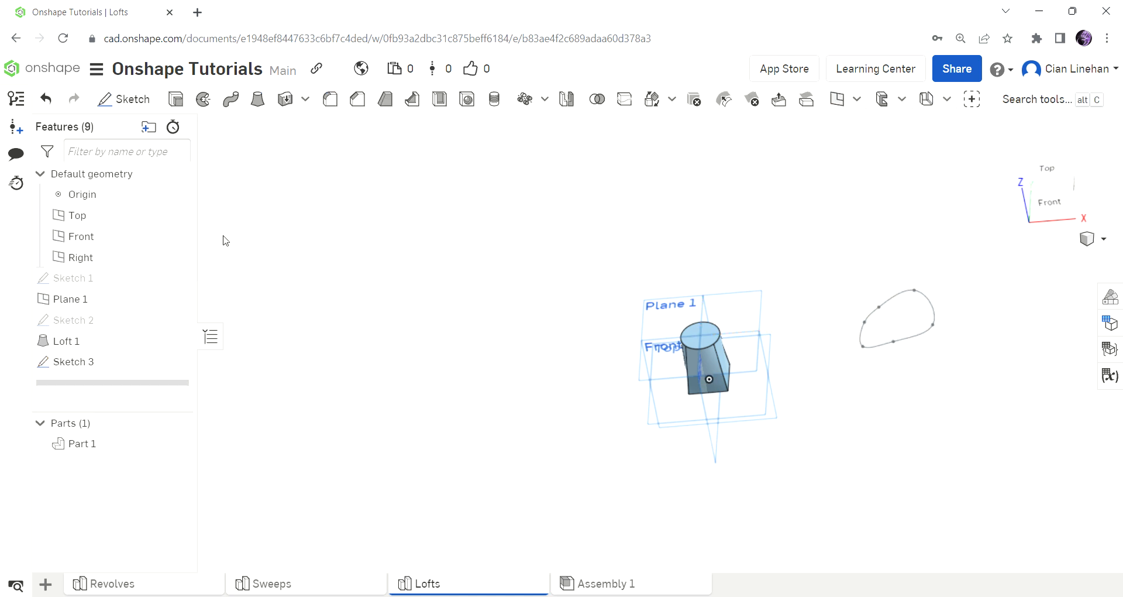
Show Sketch 1 and create a new solid loft from its irregular loop to the spline loop of Sketch 3.
{"action": "left_click", "coordinate": [176, 277]}
{"action": "right_click_drag", "start_coordinate": [740, 433], "coordinate": [751, 339]}
{"action": "right_click_drag", "start_coordinate": [953, 444], "coordinate": [936, 459]}
{"action": "scroll", "coordinate": [947, 418], "scroll_direction": "up", "scroll_amount": 5}
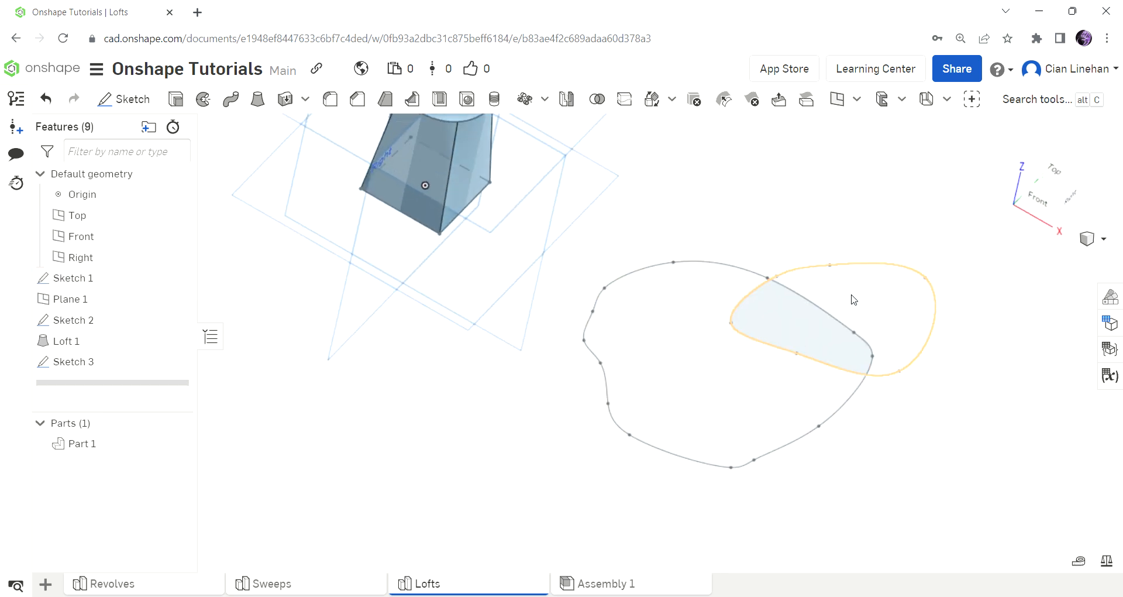
{"action": "left_click", "coordinate": [258, 99]}
{"action": "left_click", "coordinate": [730, 409]}
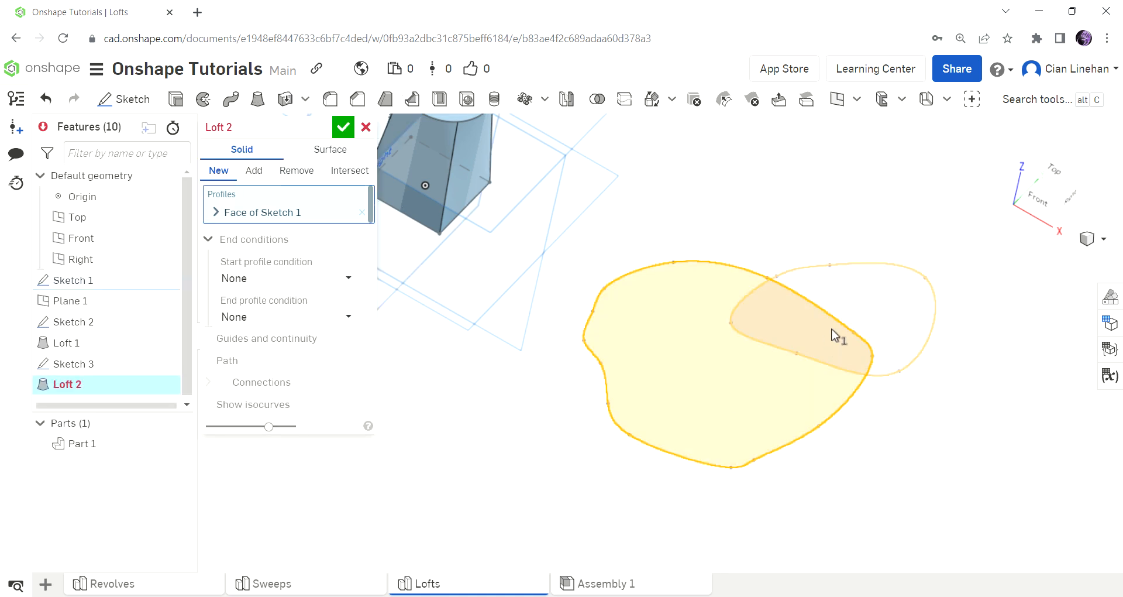
{"action": "left_click", "coordinate": [839, 334]}
{"action": "scroll", "coordinate": [927, 451], "scroll_direction": "down", "scroll_amount": 5}
{"action": "right_click_drag", "start_coordinate": [927, 451], "coordinate": [890, 464]}
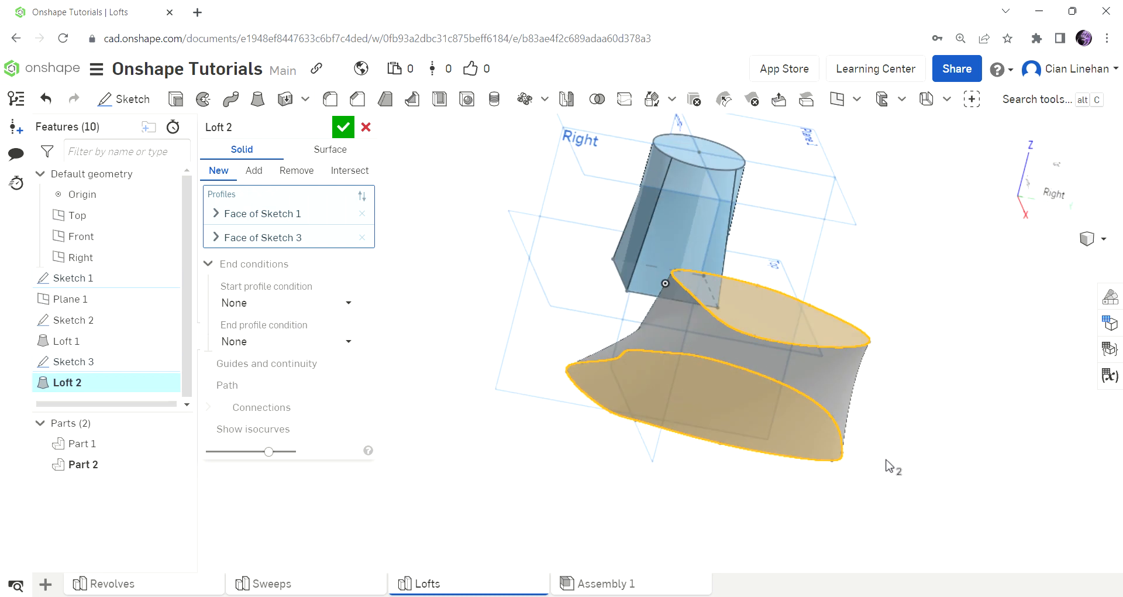
{"action": "left_click", "coordinate": [336, 135]}
Inspect the freeform loft from several angles and delete Loft 2.
{"action": "right_click_drag", "start_coordinate": [742, 408], "coordinate": [616, 430]}
{"action": "scroll", "coordinate": [616, 430], "scroll_direction": "up", "scroll_amount": 3}
{"action": "left_click", "coordinate": [542, 514]}
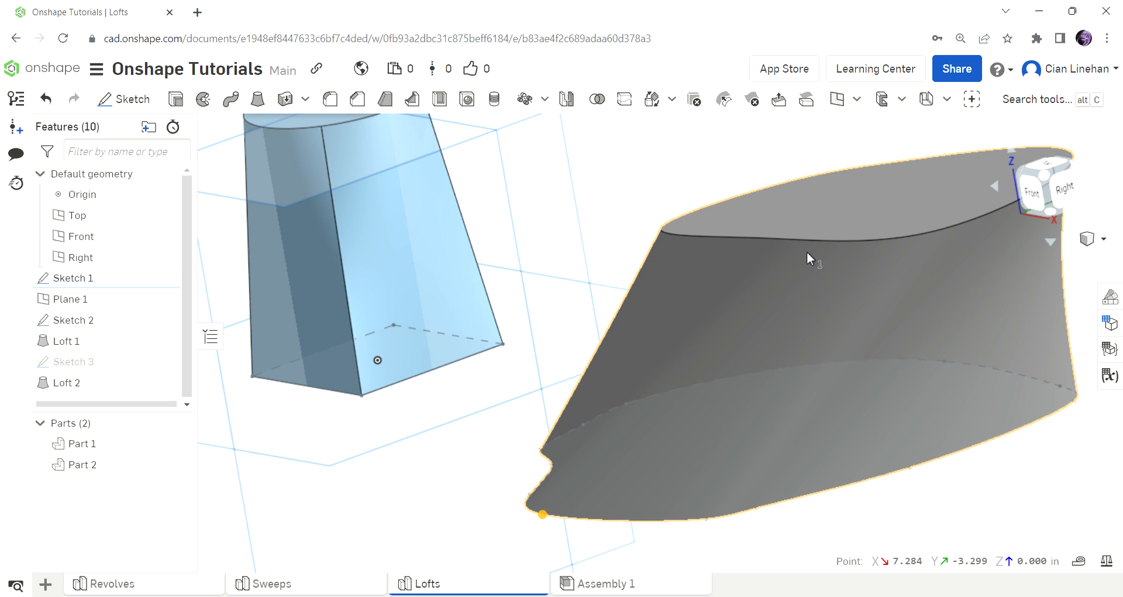
{"action": "scroll", "coordinate": [810, 304], "scroll_direction": "down", "scroll_amount": 5}
{"action": "left_click", "coordinate": [856, 375]}
{"action": "mouse_move", "coordinate": [855, 370]}
{"action": "right_mouse_down"}
{"action": "mouse_move", "coordinate": [878, 414]}
{"action": "mouse_move", "coordinate": [835, 419]}
{"action": "right_mouse_up"}
{"action": "left_click", "coordinate": [825, 328]}
{"action": "key", "text": "Delete"}
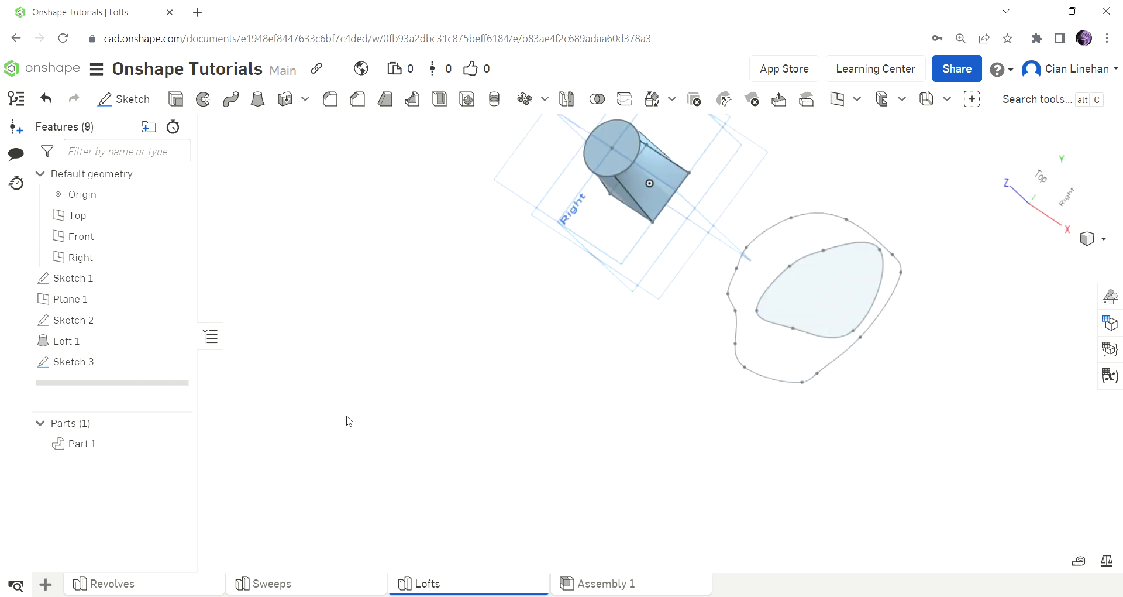
Edit Sketch 3 by deleting its spline loop, then finish the sketch.
{"action": "double_click", "coordinate": [124, 363]}
{"action": "left_click_drag", "start_coordinate": [772, 209], "coordinate": [885, 435]}
{"action": "key", "text": "Delete"}
{"action": "left_click", "coordinate": [343, 127]}
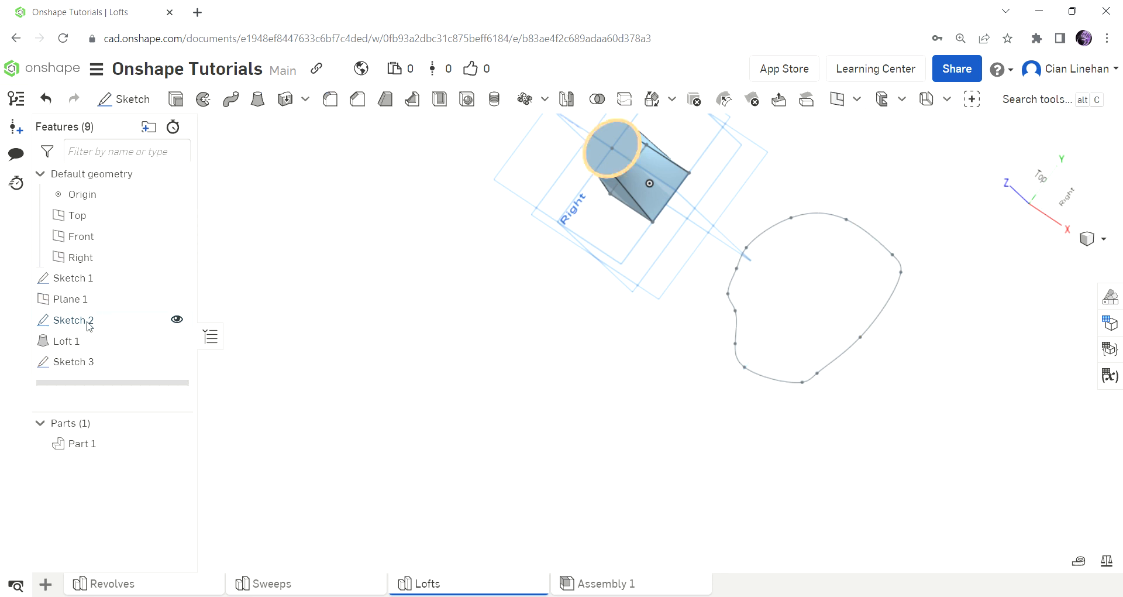
Remove the irregular spline loop from Sketch 1, keeping the square, and delete the empty Sketch 3.
{"action": "double_click", "coordinate": [153, 325]}
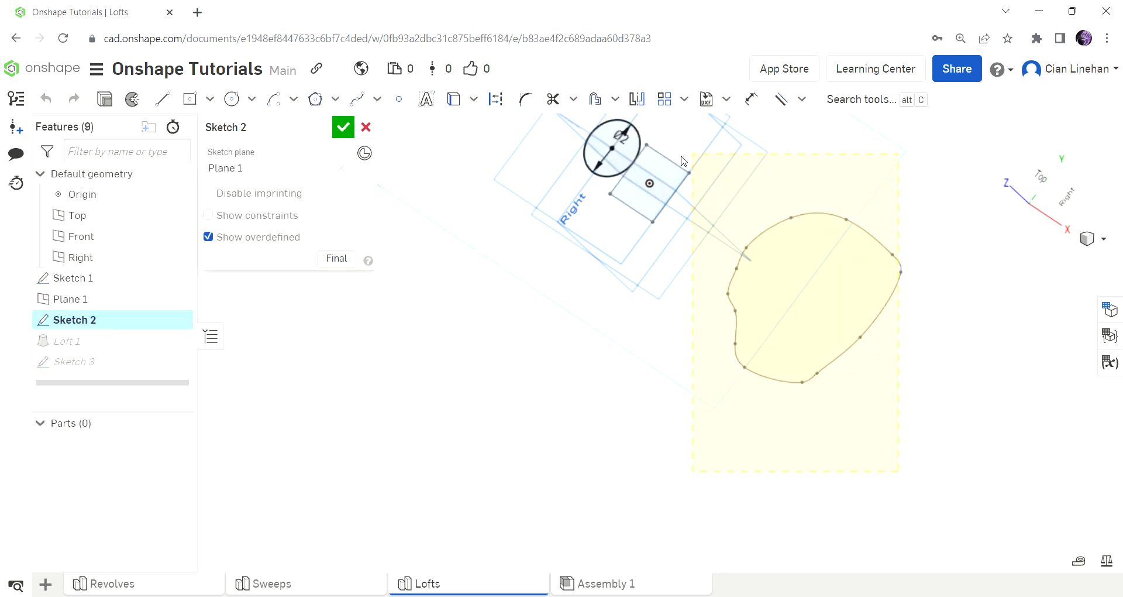
{"action": "left_click", "coordinate": [344, 127]}
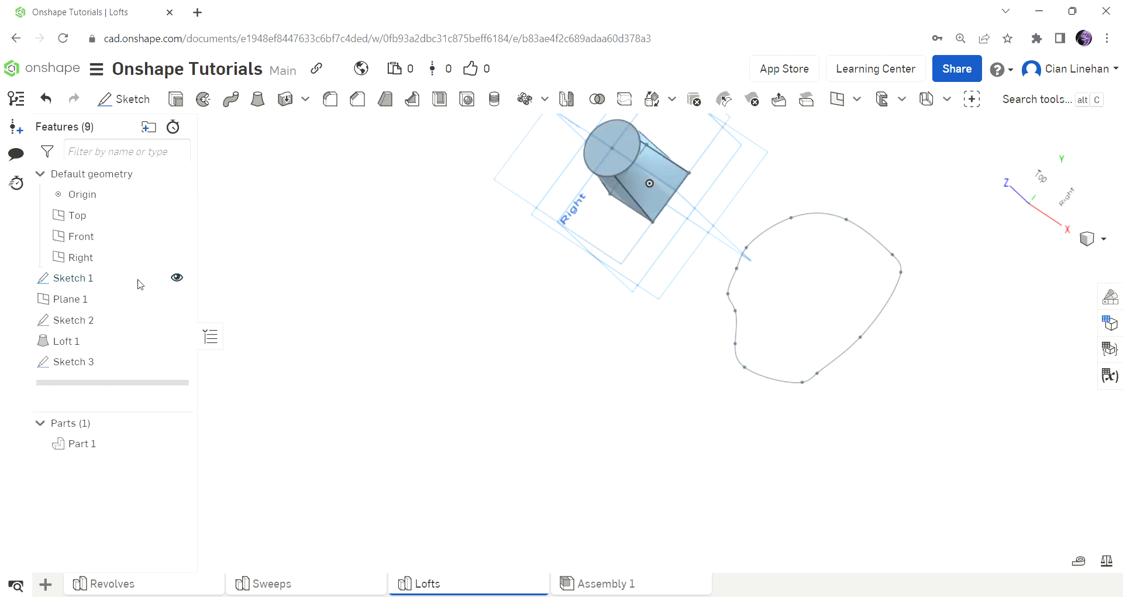
{"action": "double_click", "coordinate": [138, 279]}
{"action": "left_click_drag", "start_coordinate": [739, 144], "coordinate": [947, 442]}
{"action": "left_click_drag", "start_coordinate": [867, 388], "coordinate": [725, 217]}
{"action": "key", "text": "Delete"}
{"action": "left_click", "coordinate": [342, 126]}
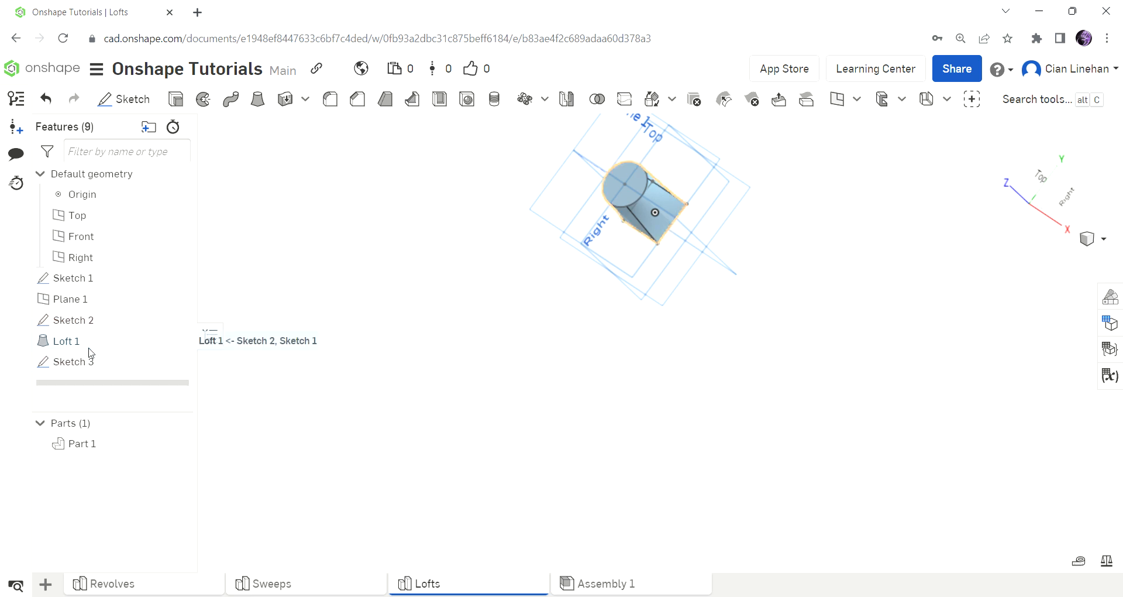
{"action": "left_click", "coordinate": [79, 364]}
{"action": "key", "text": "Delete"}
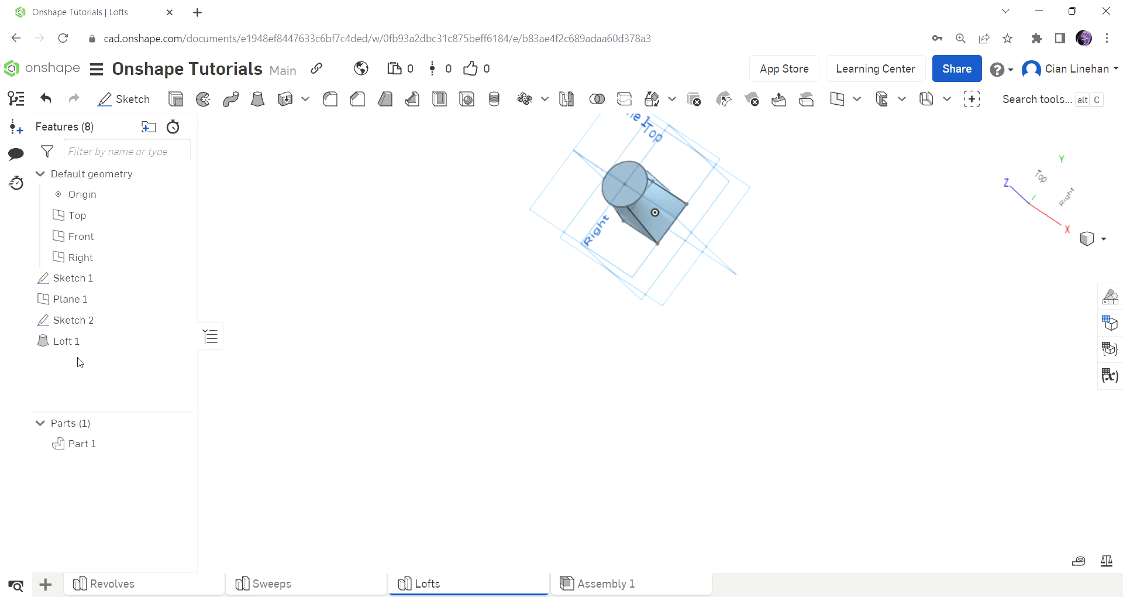
Open Loft 1 for editing, examine the start profile condition options, keep None, and accept the loft.
{"action": "double_click", "coordinate": [79, 346]}
{"action": "right_click_drag", "start_coordinate": [766, 375], "coordinate": [770, 372]}
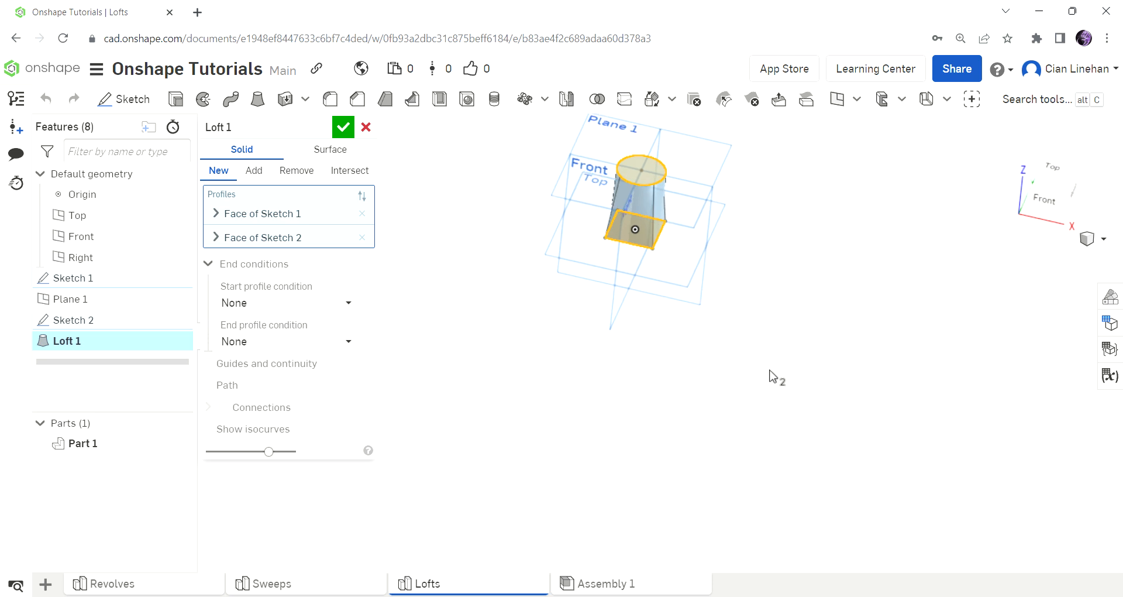
{"action": "scroll", "coordinate": [643, 189], "scroll_direction": "up", "scroll_amount": 4}
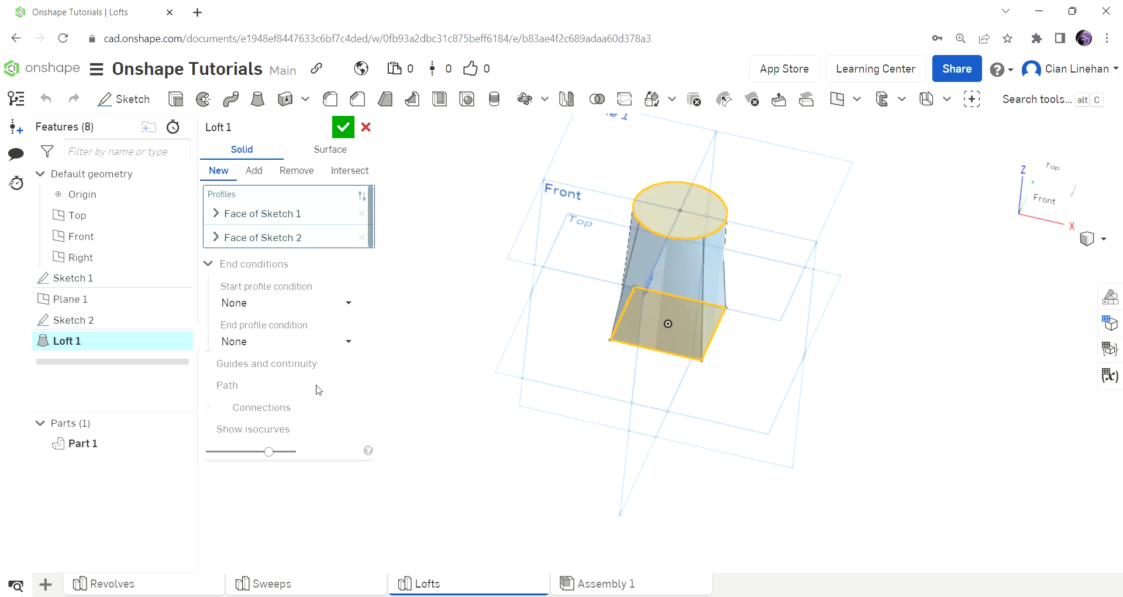
{"action": "left_click", "coordinate": [271, 304]}
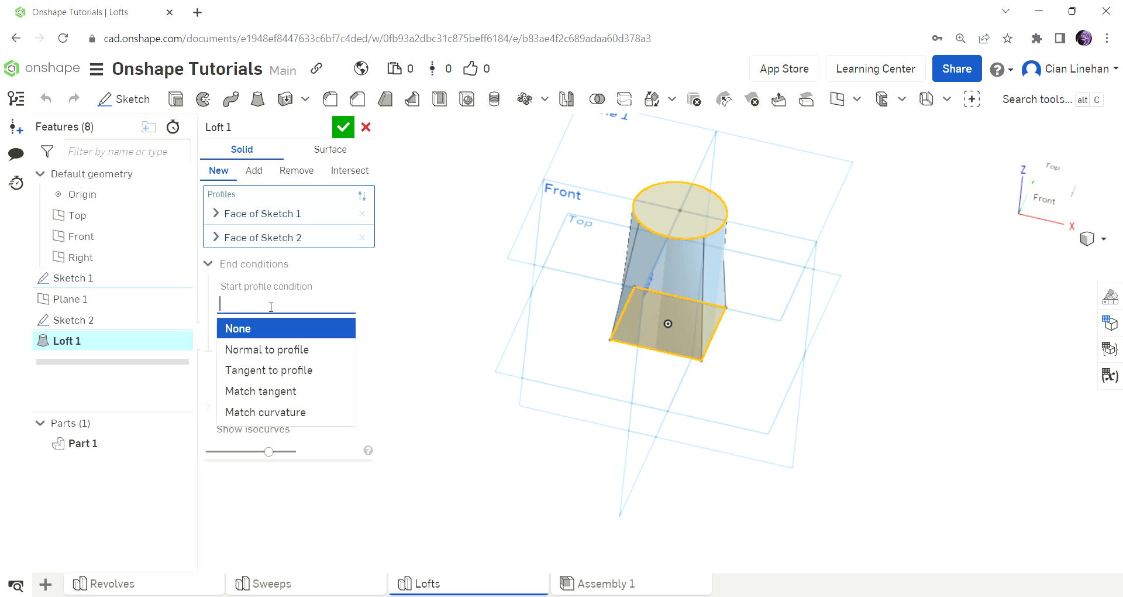
{"action": "left_click", "coordinate": [257, 328]}
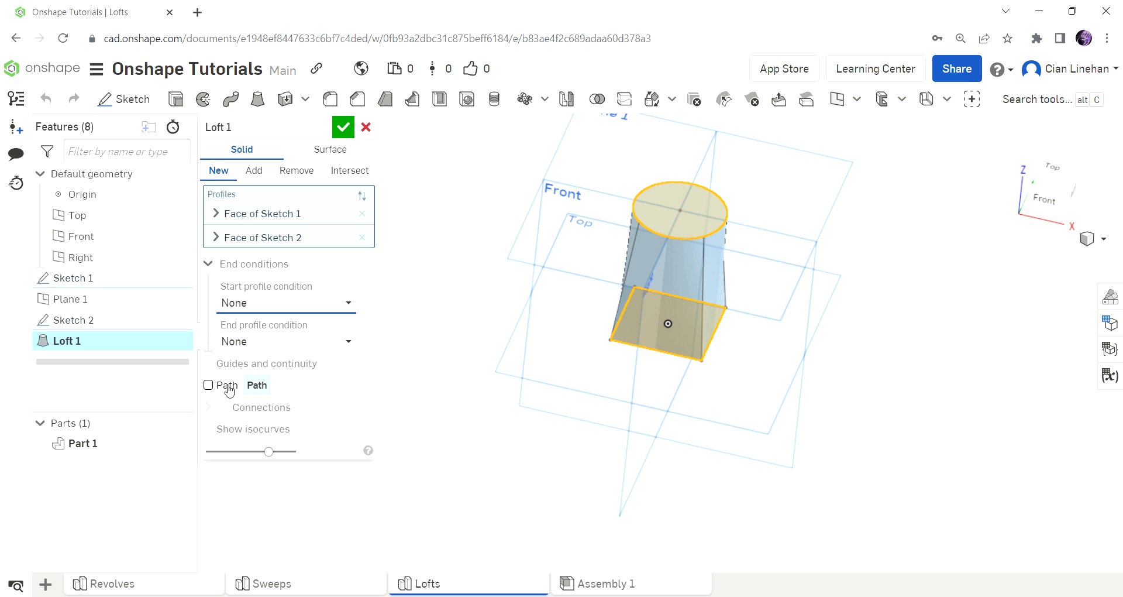
{"action": "right_click_drag", "start_coordinate": [687, 295], "coordinate": [683, 255]}
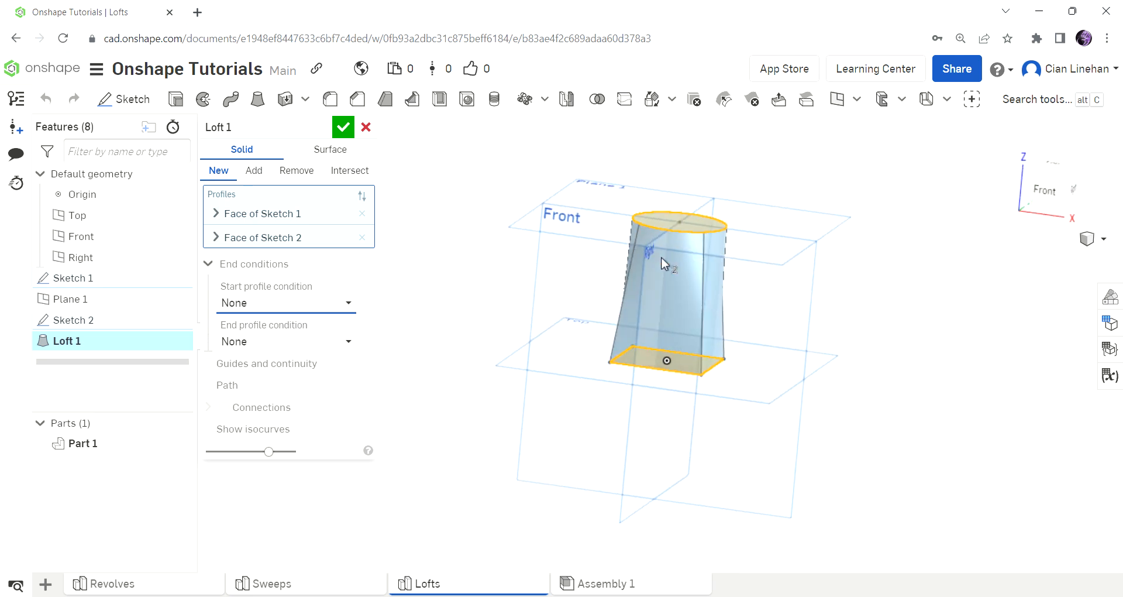
{"action": "scroll", "coordinate": [694, 316], "scroll_direction": "up", "scroll_amount": 3}
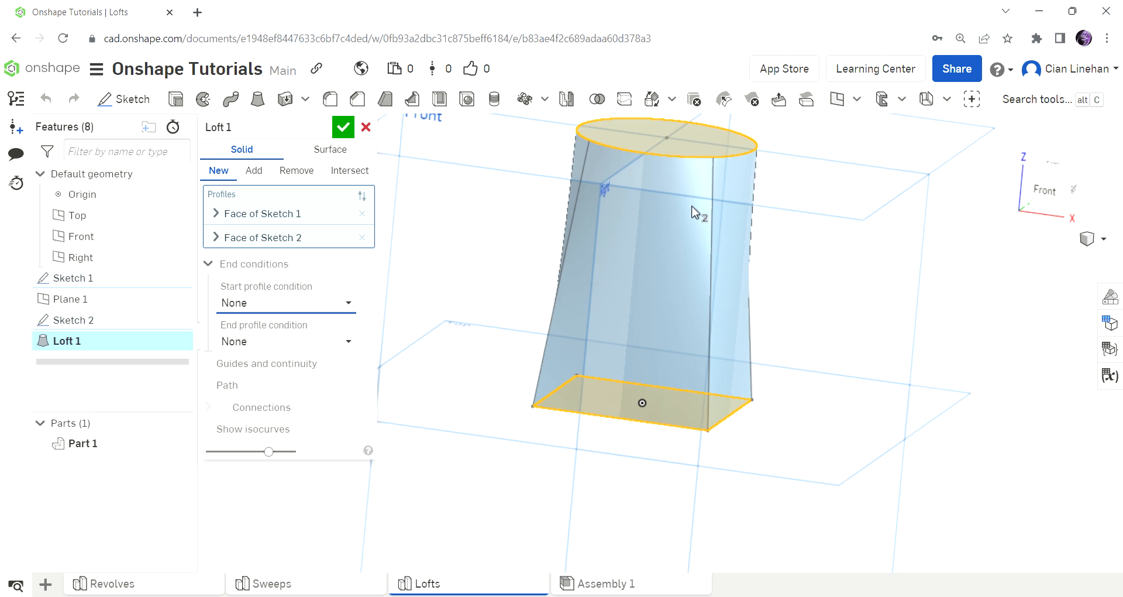
{"action": "left_click", "coordinate": [343, 127]}
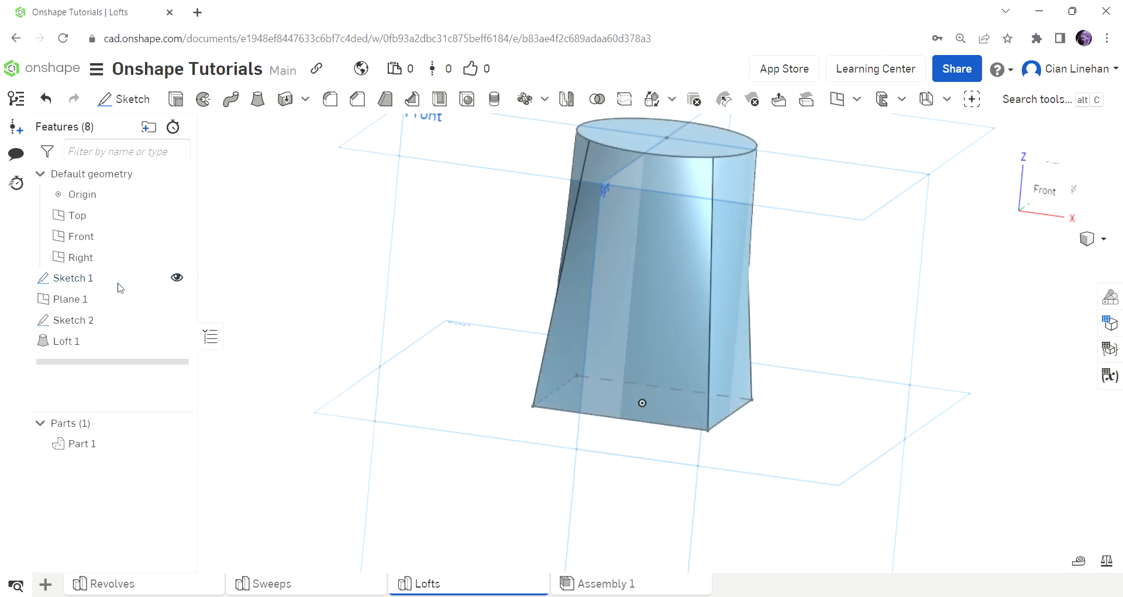
{"action": "key", "text": "f"}
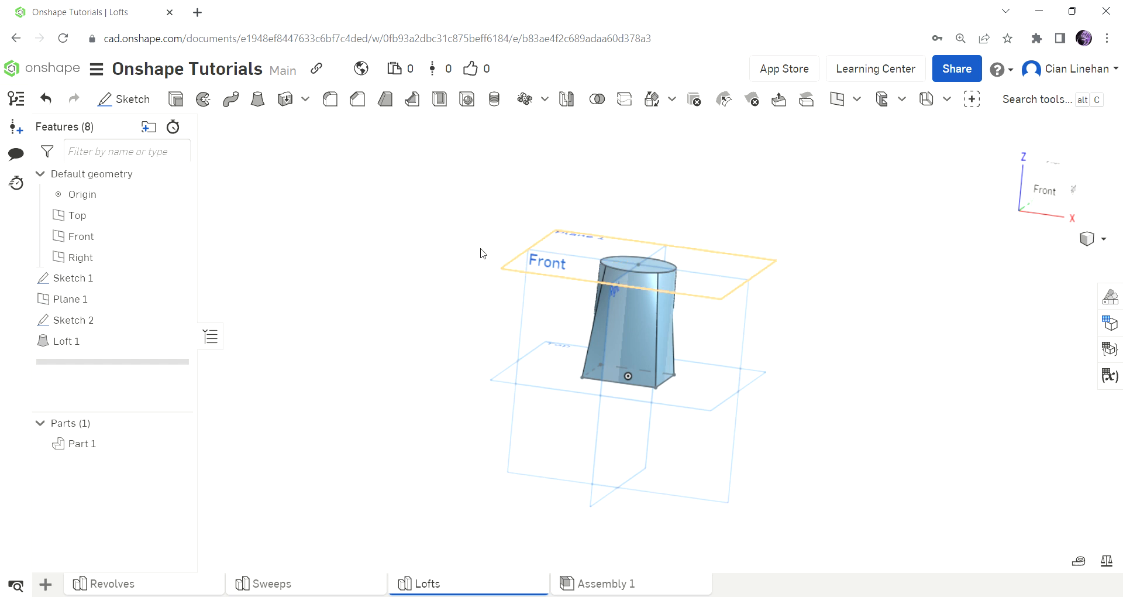
{"action": "left_click", "coordinate": [124, 98]}
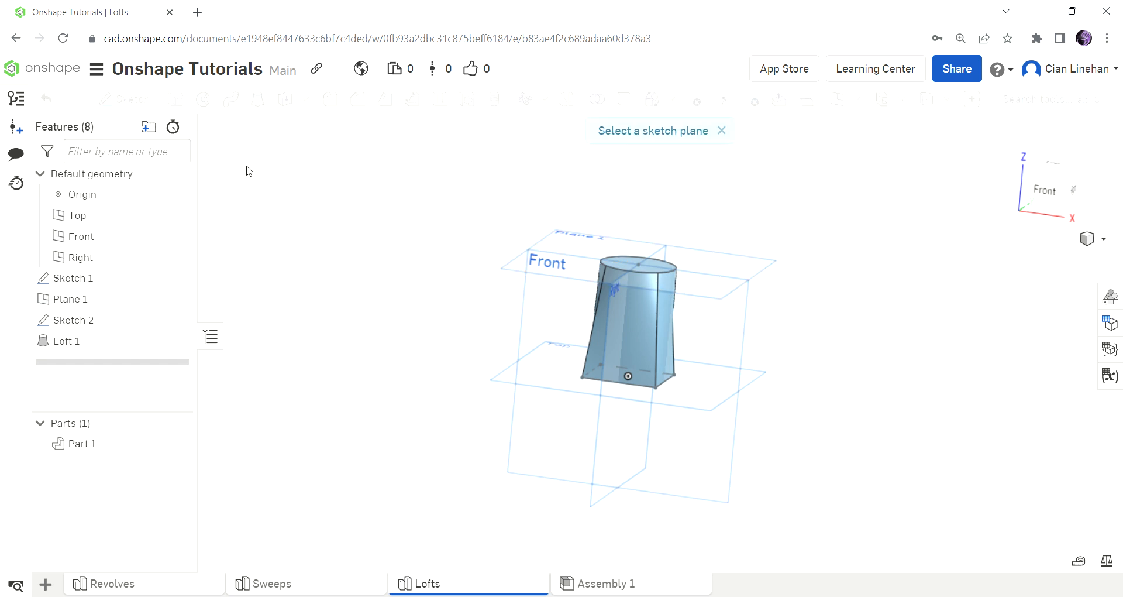
{"action": "left_click", "coordinate": [550, 322]}
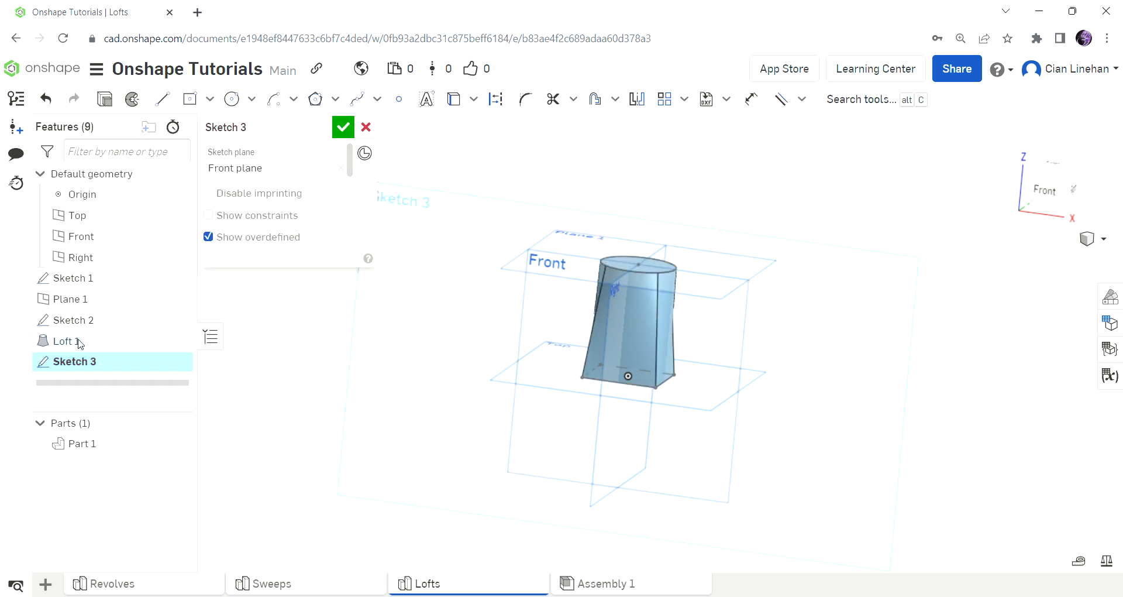
{"action": "left_click", "coordinate": [366, 126]}
Delete Loft 1 from the feature list, keeping its two profile sketches.
{"action": "left_click", "coordinate": [113, 335]}
{"action": "key", "text": "Delete"}
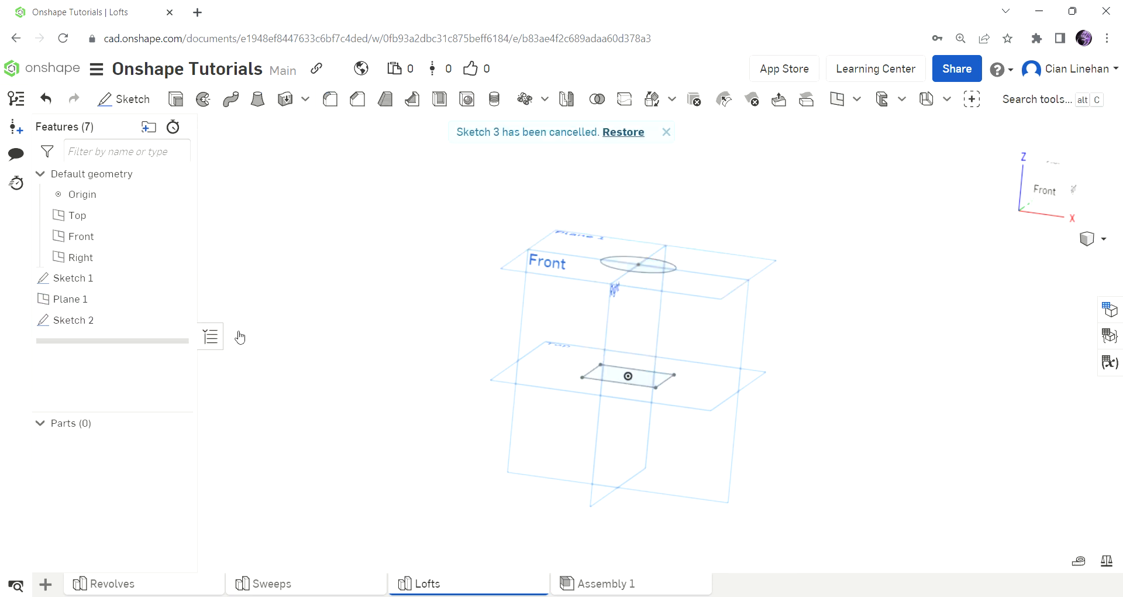
Sketch a three-point spline on the Front plane from the circle's centre down to the origin, bowed toward negative X, and finish the sketch.
{"action": "left_click", "coordinate": [116, 108]}
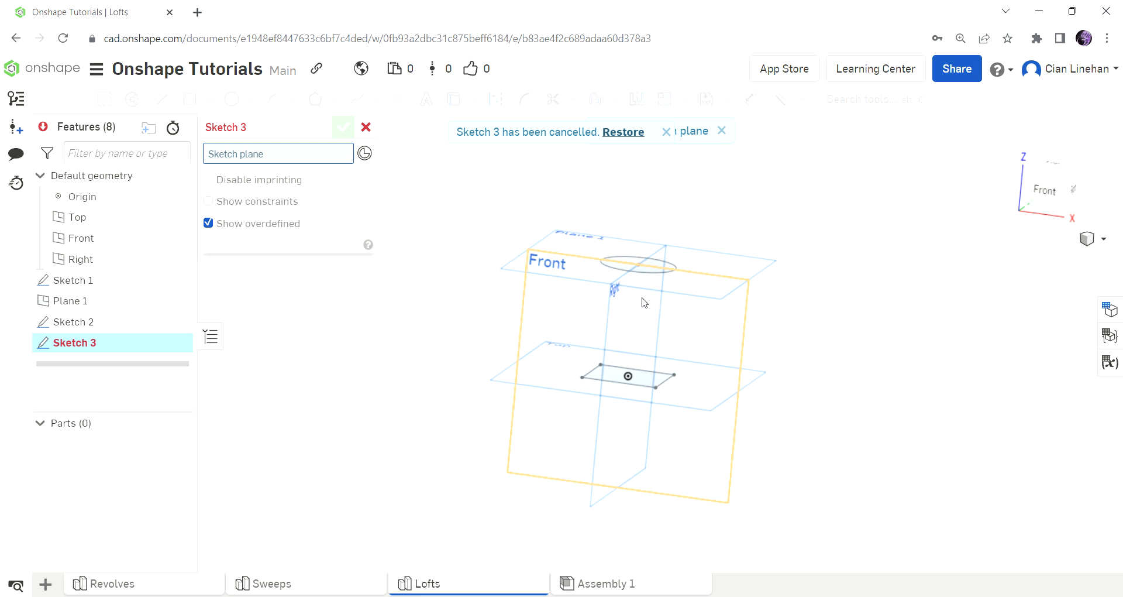
{"action": "left_click", "coordinate": [552, 319]}
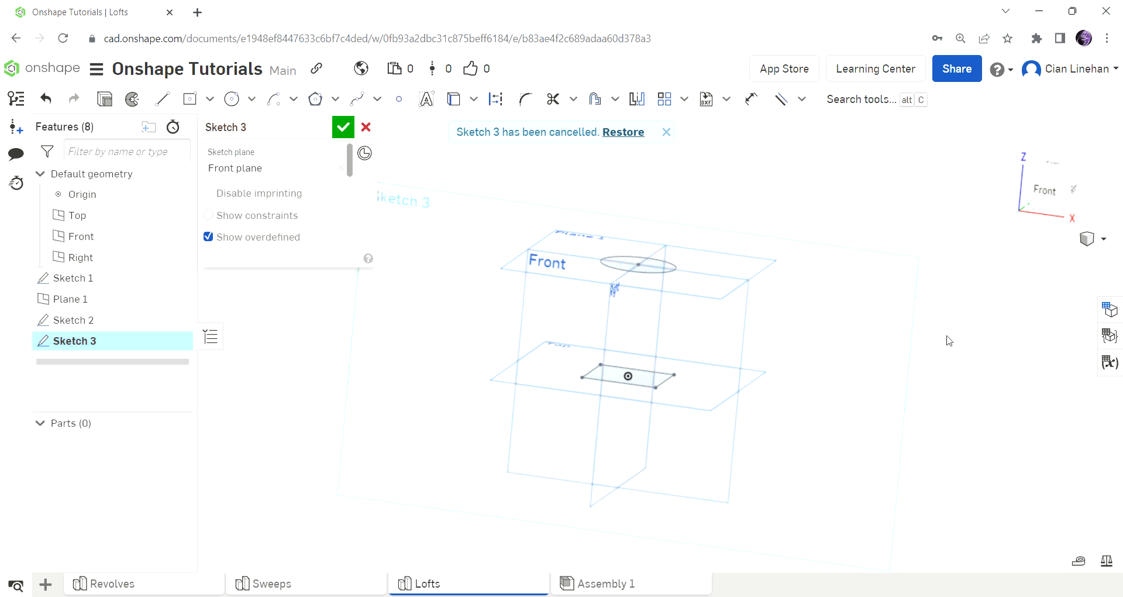
{"action": "left_click", "coordinate": [1046, 190]}
{"action": "left_click", "coordinate": [357, 100]}
{"action": "scroll", "coordinate": [668, 491], "scroll_direction": "down", "scroll_amount": 2}
{"action": "scroll", "coordinate": [674, 248], "scroll_direction": "up", "scroll_amount": 1}
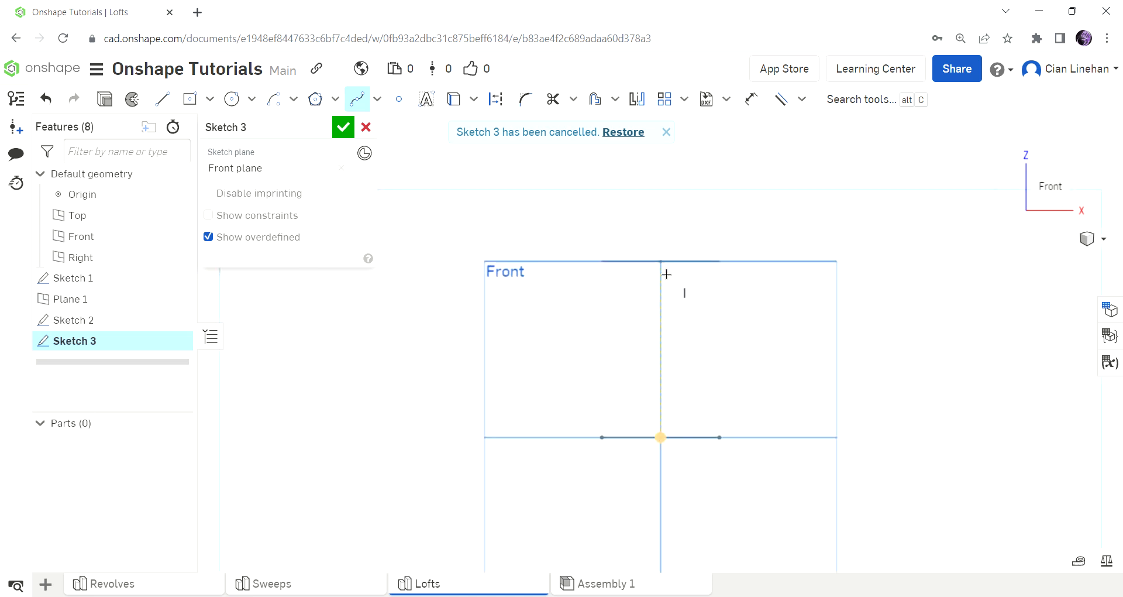
{"action": "mouse_move", "coordinate": [665, 270]}
{"action": "right_mouse_down"}
{"action": "mouse_move", "coordinate": [651, 300]}
{"action": "mouse_move", "coordinate": [660, 279]}
{"action": "right_mouse_up"}
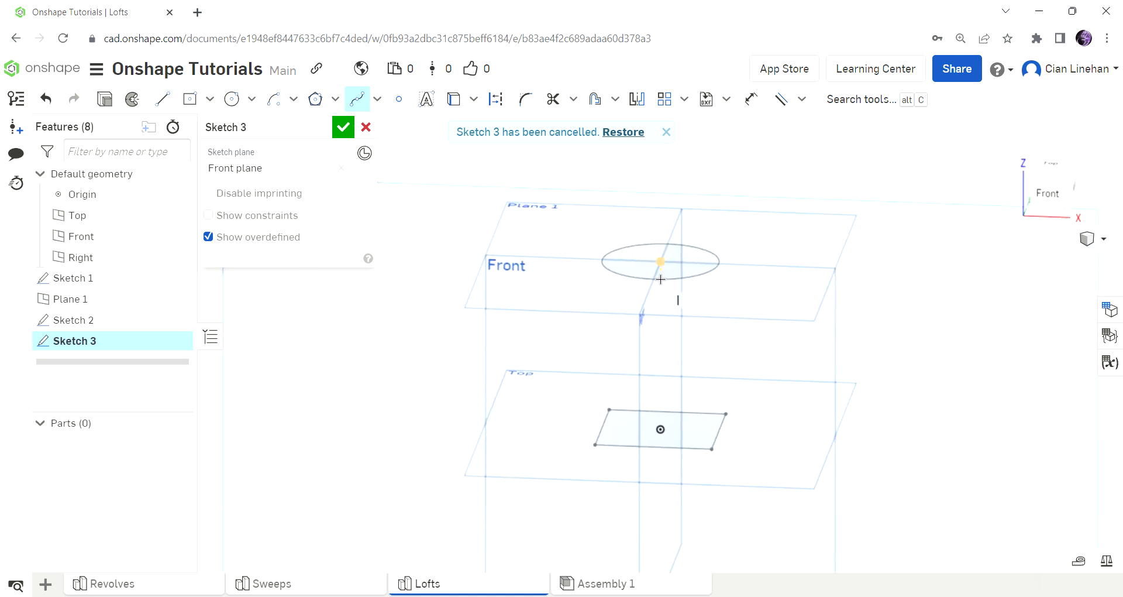
{"action": "left_click", "coordinate": [661, 265]}
{"action": "left_click", "coordinate": [643, 346]}
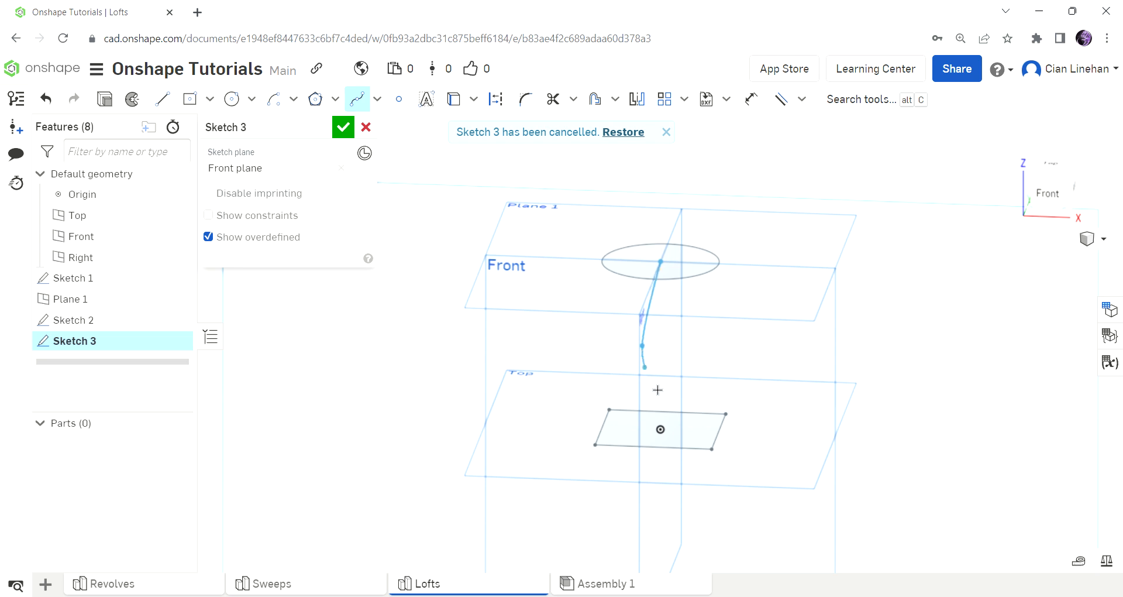
{"action": "left_click", "coordinate": [661, 438]}
{"action": "key", "text": "Escape"}
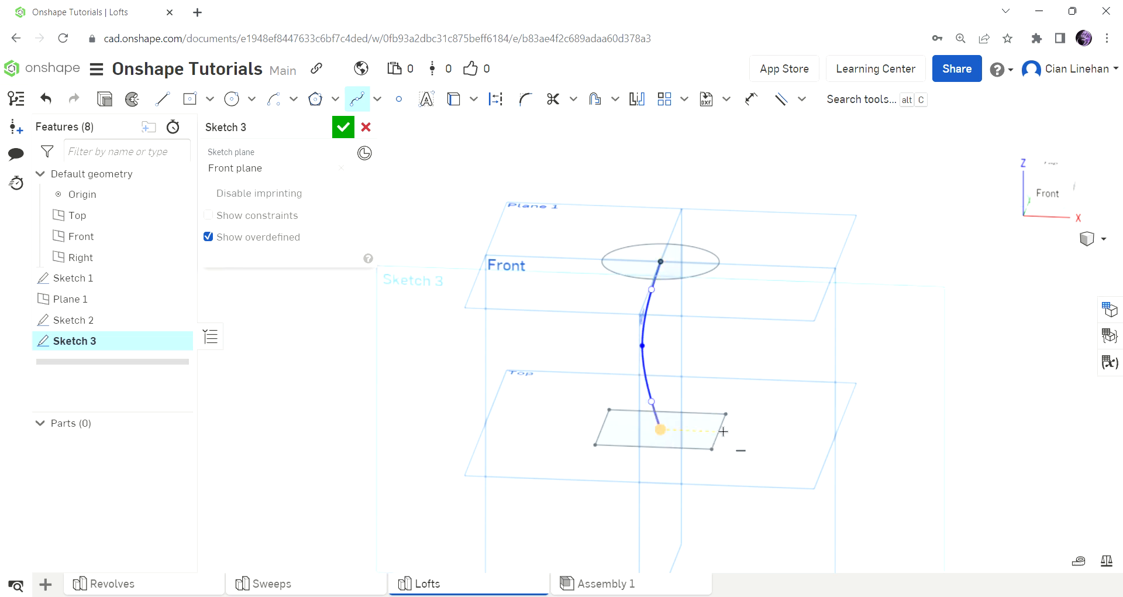
{"action": "mouse_move", "coordinate": [715, 429]}
{"action": "right_mouse_down"}
{"action": "mouse_move", "coordinate": [674, 426]}
{"action": "mouse_move", "coordinate": [692, 296]}
{"action": "mouse_move", "coordinate": [672, 426]}
{"action": "mouse_move", "coordinate": [669, 416]}
{"action": "right_mouse_up"}
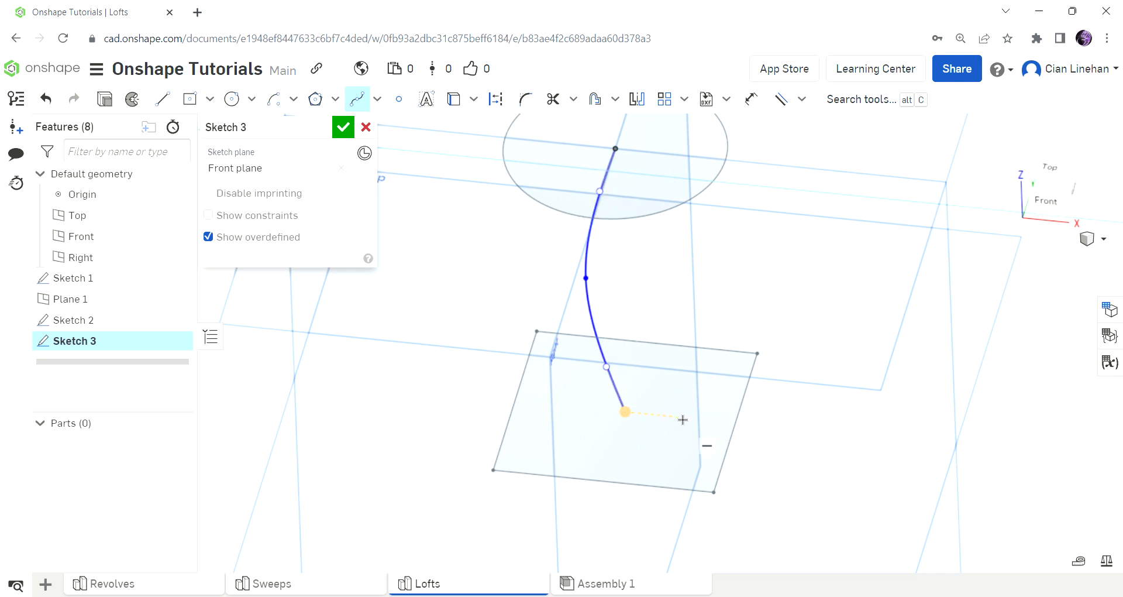
{"action": "scroll", "coordinate": [702, 342], "scroll_direction": "down", "scroll_amount": 5}
{"action": "key", "text": "n"}
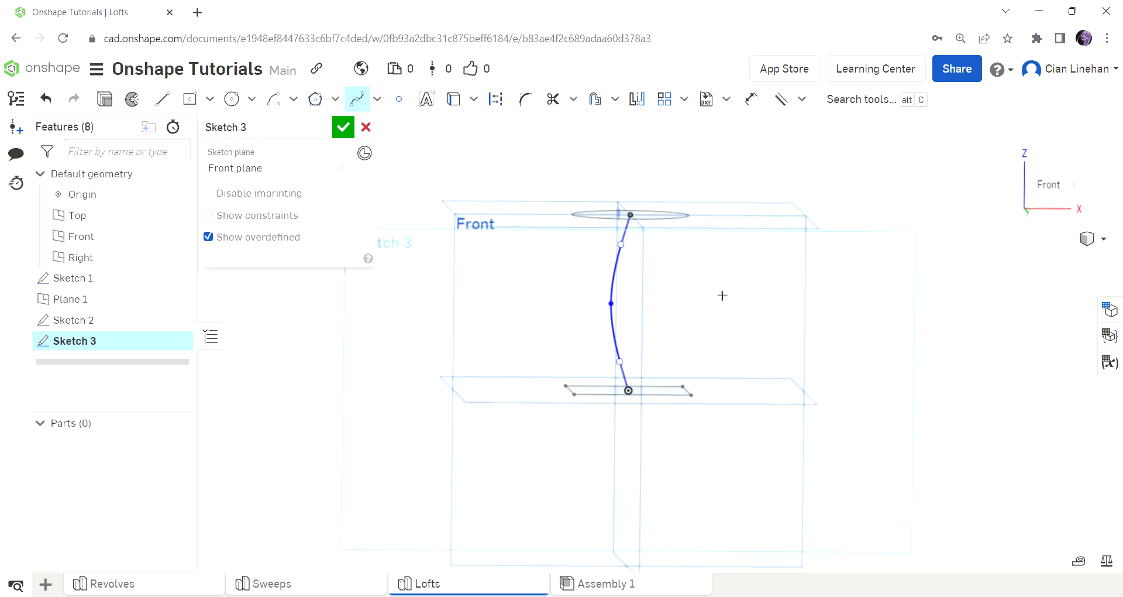
{"action": "left_click", "coordinate": [342, 127]}
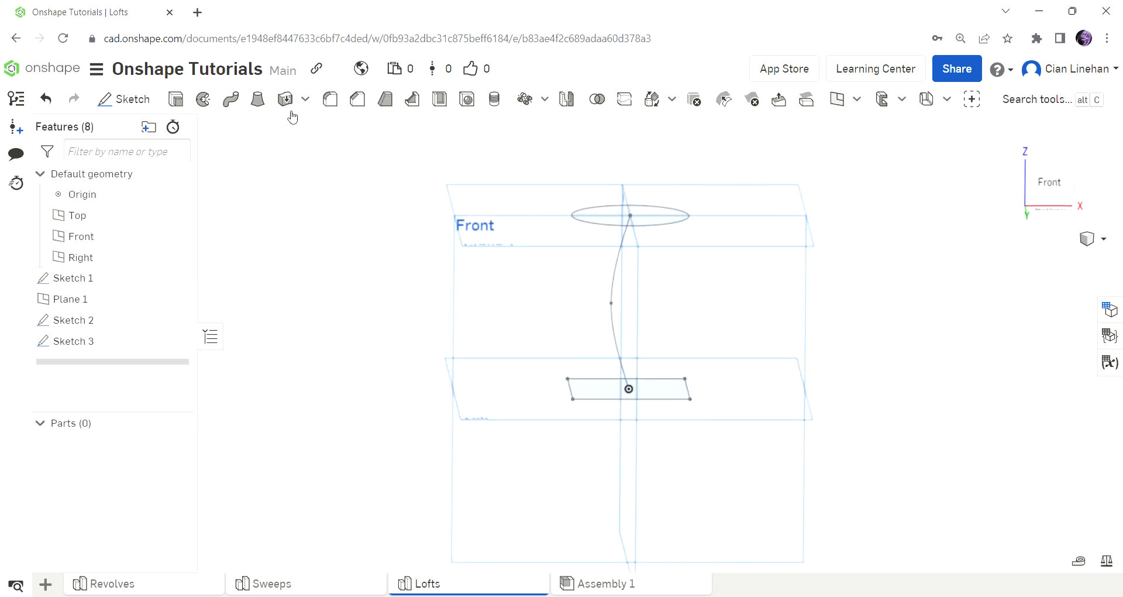
Loft from the Sketch 2 circle to the Sketch 1 square, using the middle spline of Sketch 3 as the path.
{"action": "left_click", "coordinate": [259, 100]}
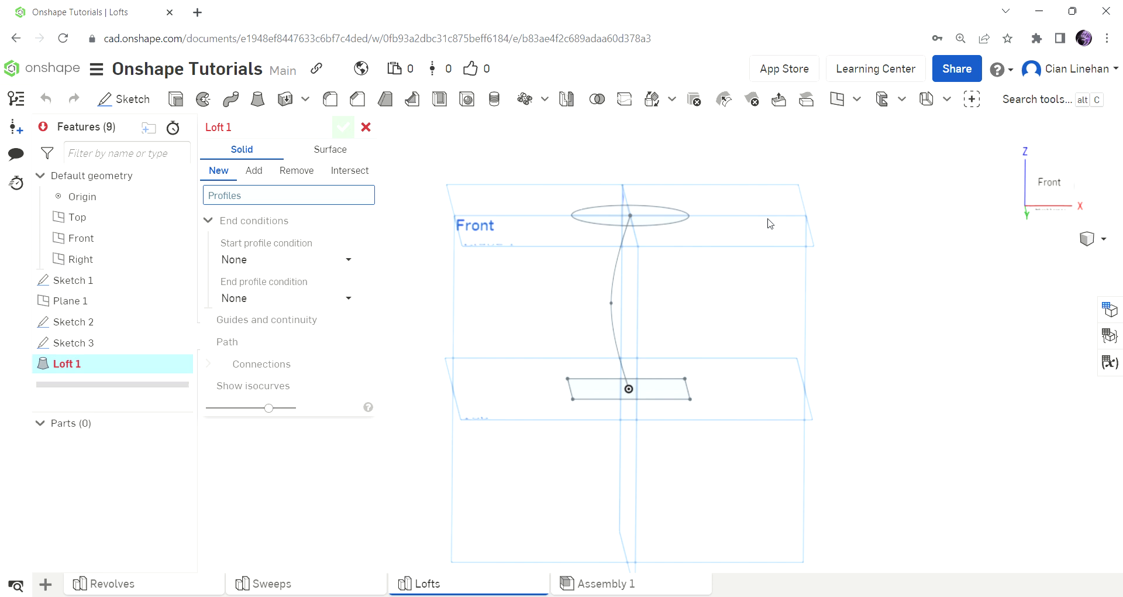
{"action": "left_click", "coordinate": [647, 218]}
{"action": "left_click", "coordinate": [685, 404]}
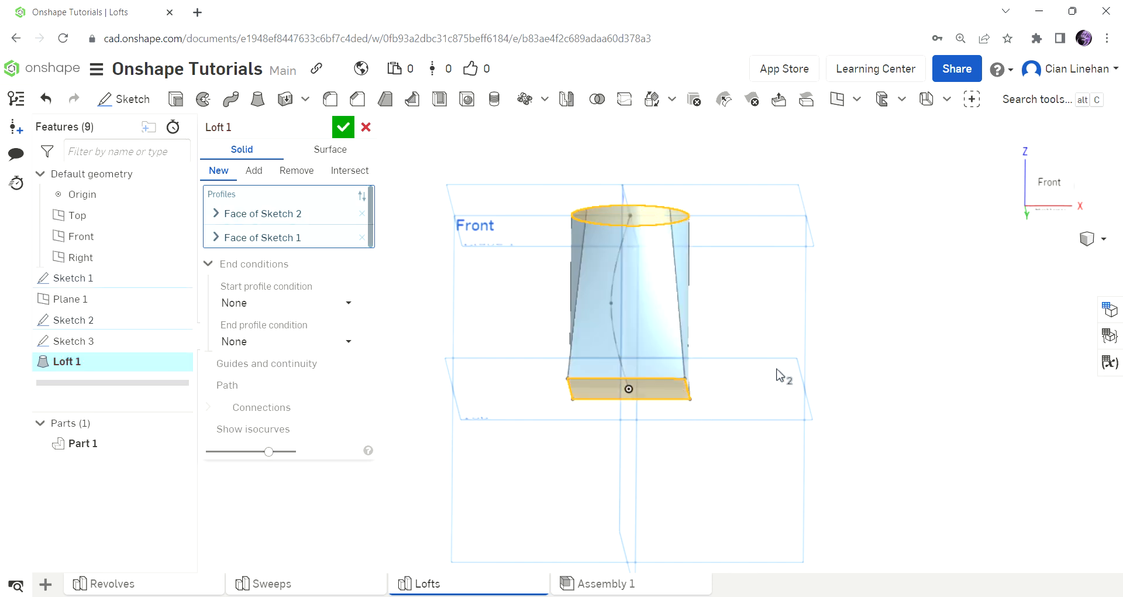
{"action": "right_click_drag", "start_coordinate": [782, 376], "coordinate": [852, 326]}
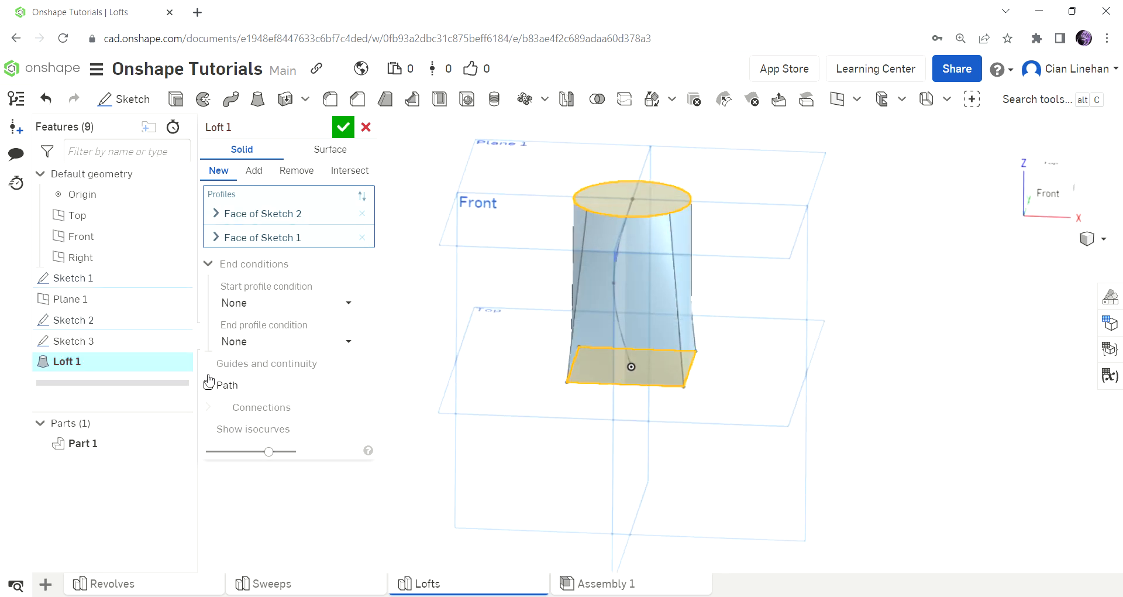
{"action": "left_click", "coordinate": [236, 388]}
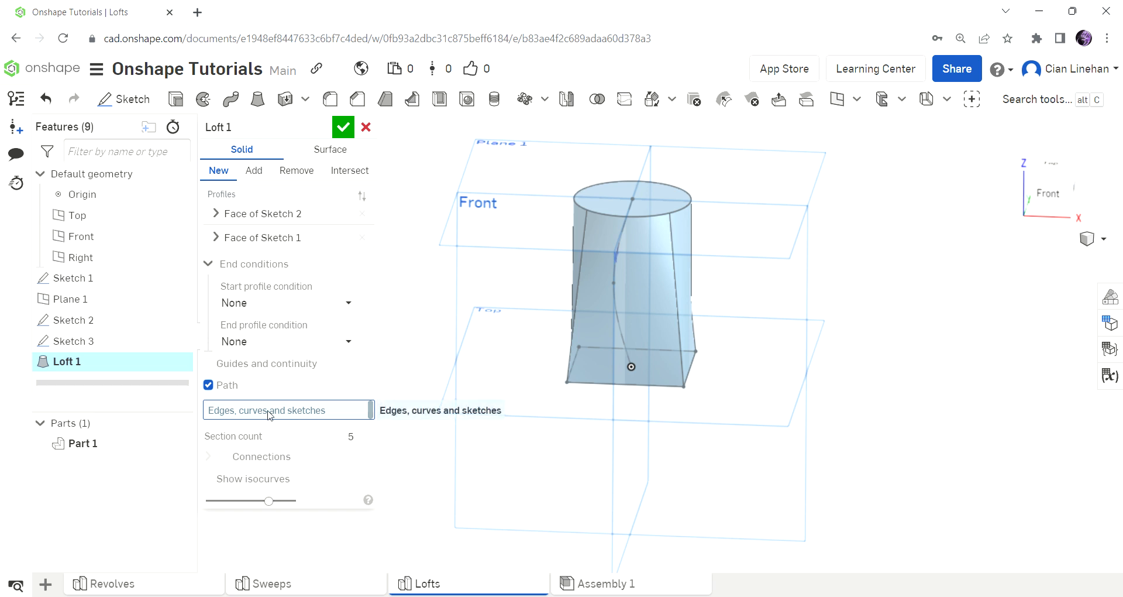
{"action": "left_click", "coordinate": [631, 279]}
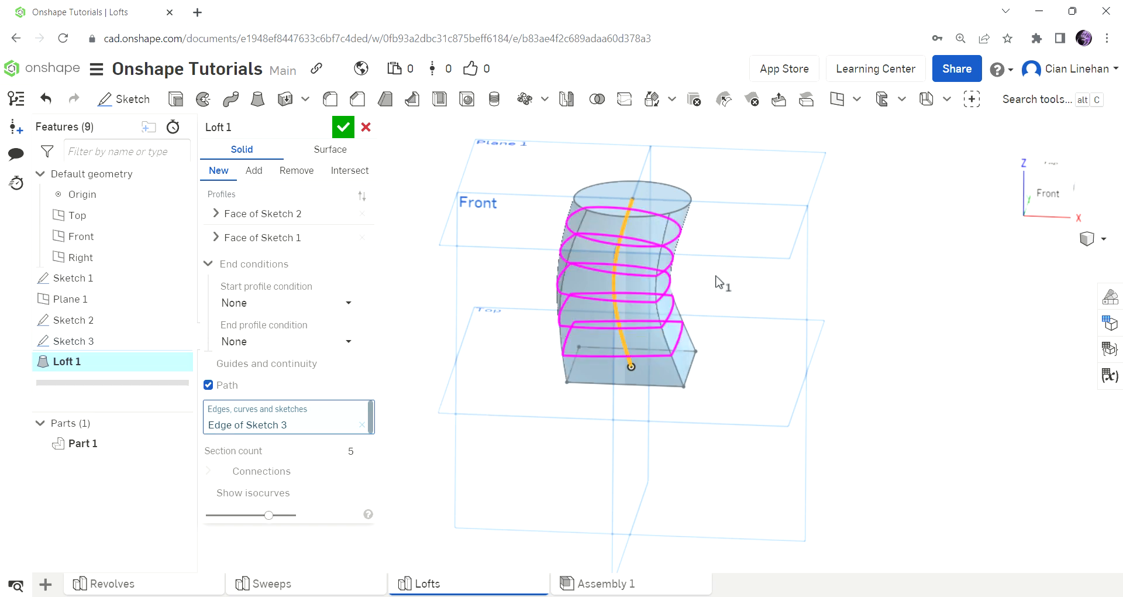
Try a section count of 7 along the loft path, set it back to 5, and accept the loft.
{"action": "scroll", "coordinate": [657, 278], "scroll_direction": "up", "scroll_amount": 3}
{"action": "right_click_drag", "start_coordinate": [656, 279], "coordinate": [700, 258]}
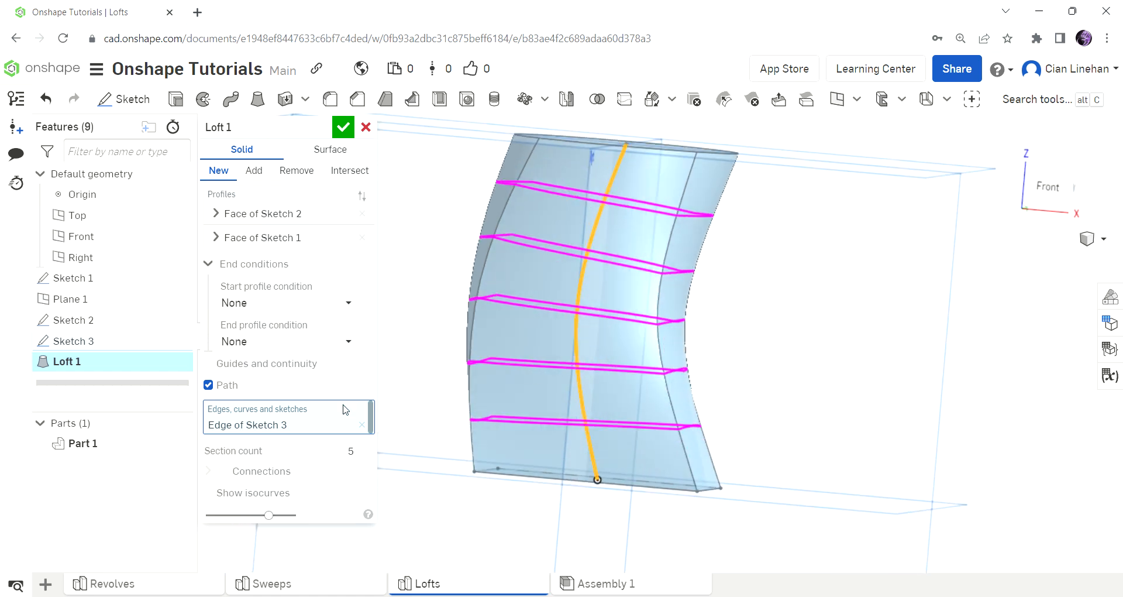
{"action": "left_click", "coordinate": [338, 460]}
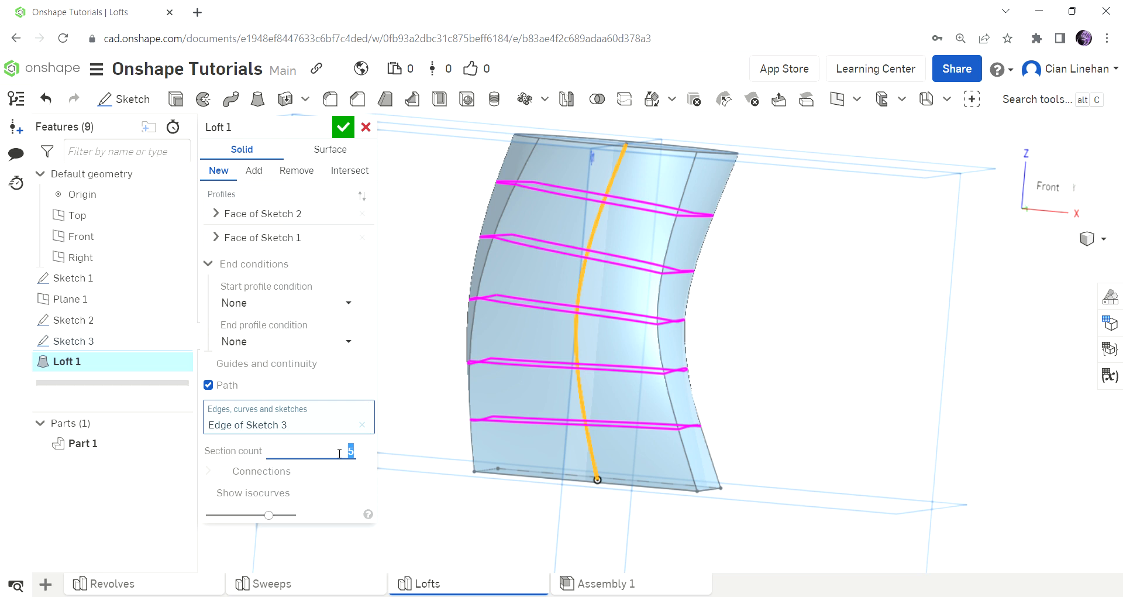
{"action": "type", "text": "7"}
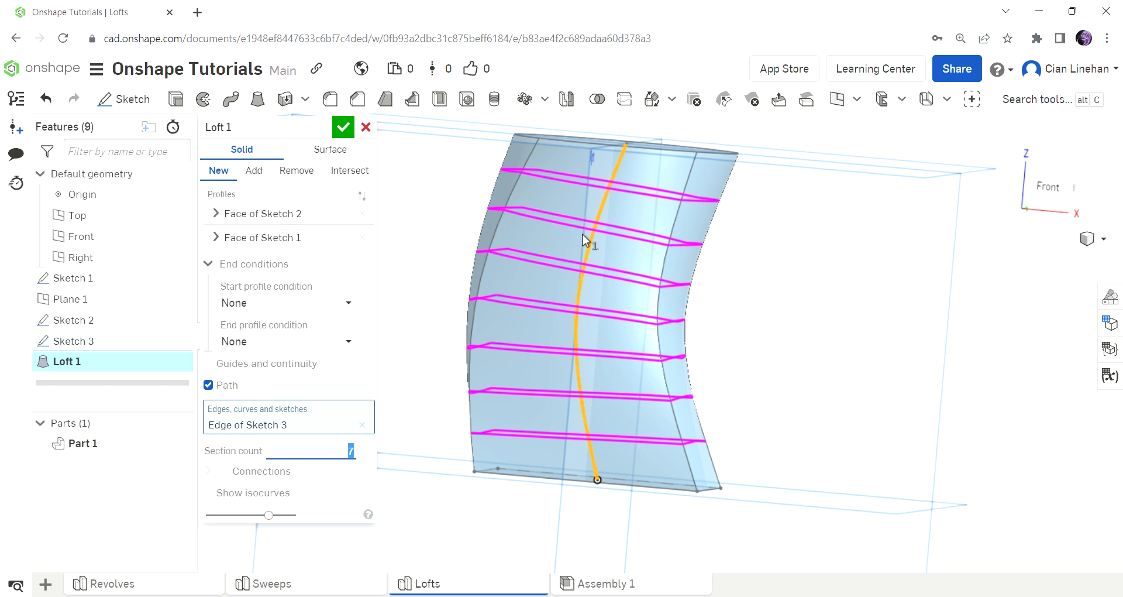
{"action": "right_click_drag", "start_coordinate": [619, 251], "coordinate": [842, 295]}
{"action": "type", "text": "5"}
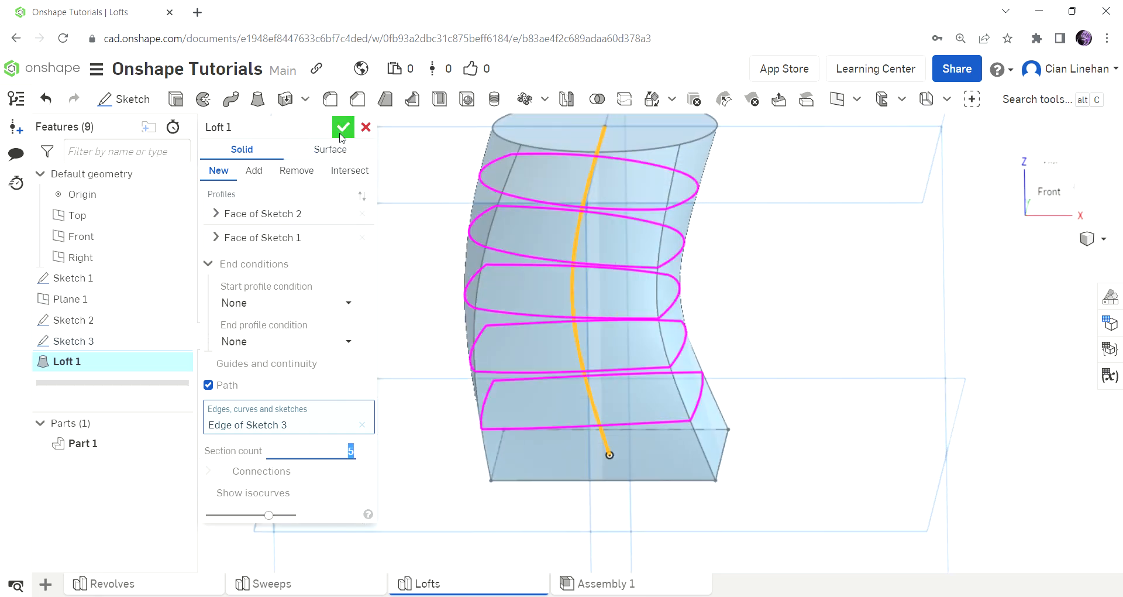
{"action": "left_click", "coordinate": [343, 127]}
Reopen Sketch 3 and project the circle and the square's front edge onto its Front plane.
{"action": "scroll", "coordinate": [647, 346], "scroll_direction": "down", "scroll_amount": 3}
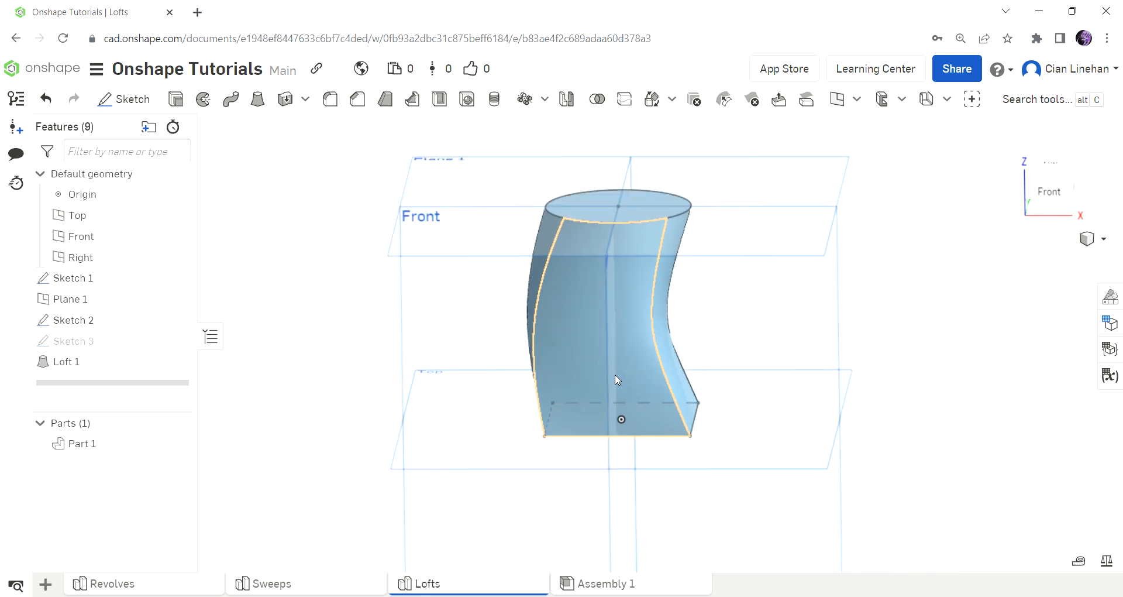
{"action": "double_click", "coordinate": [102, 343]}
{"action": "mouse_move", "coordinate": [767, 386]}
{"action": "right_mouse_down"}
{"action": "mouse_move", "coordinate": [790, 426]}
{"action": "mouse_move", "coordinate": [794, 397]}
{"action": "mouse_move", "coordinate": [791, 412]}
{"action": "right_mouse_up"}
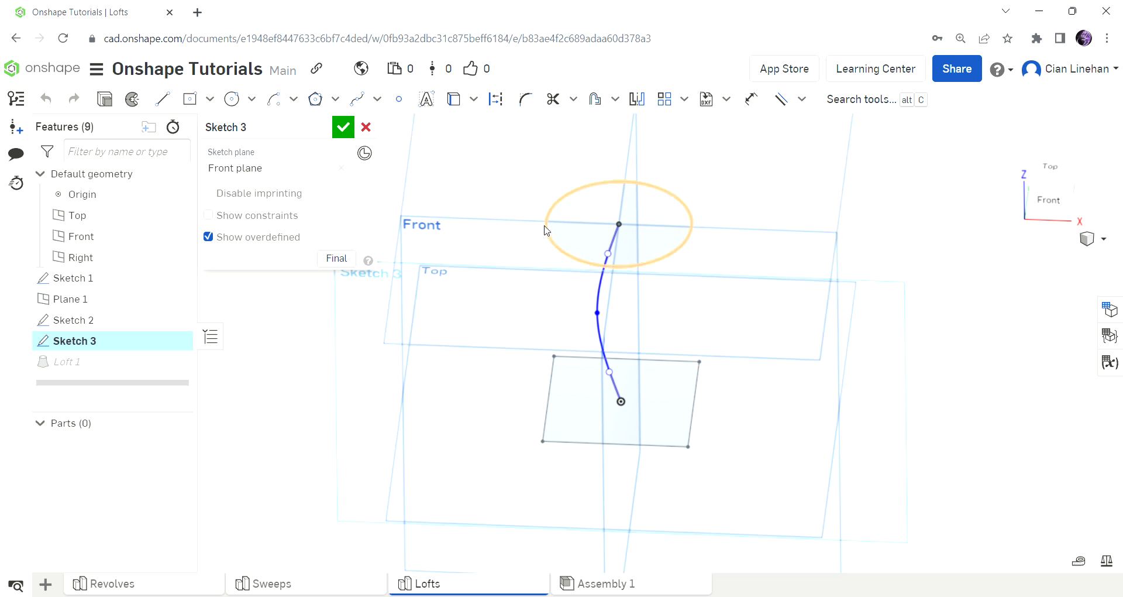
{"action": "left_click", "coordinate": [1048, 199]}
{"action": "scroll", "coordinate": [677, 327], "scroll_direction": "down", "scroll_amount": 1}
{"action": "scroll", "coordinate": [721, 220], "scroll_direction": "up", "scroll_amount": 2}
{"action": "right_click_drag", "start_coordinate": [721, 220], "coordinate": [718, 249]}
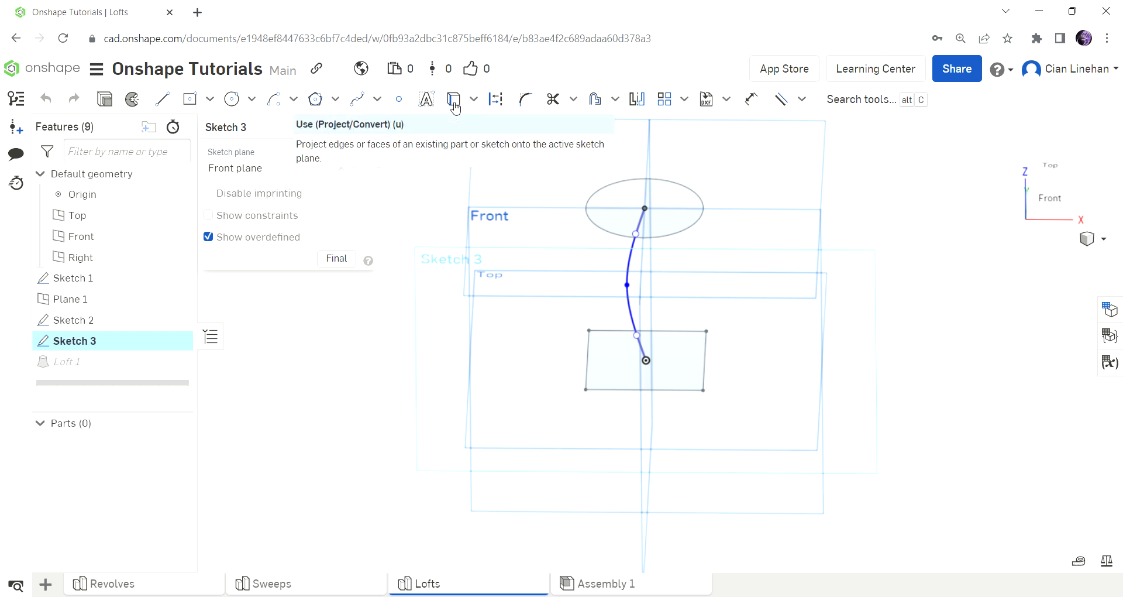
{"action": "left_click", "coordinate": [454, 100]}
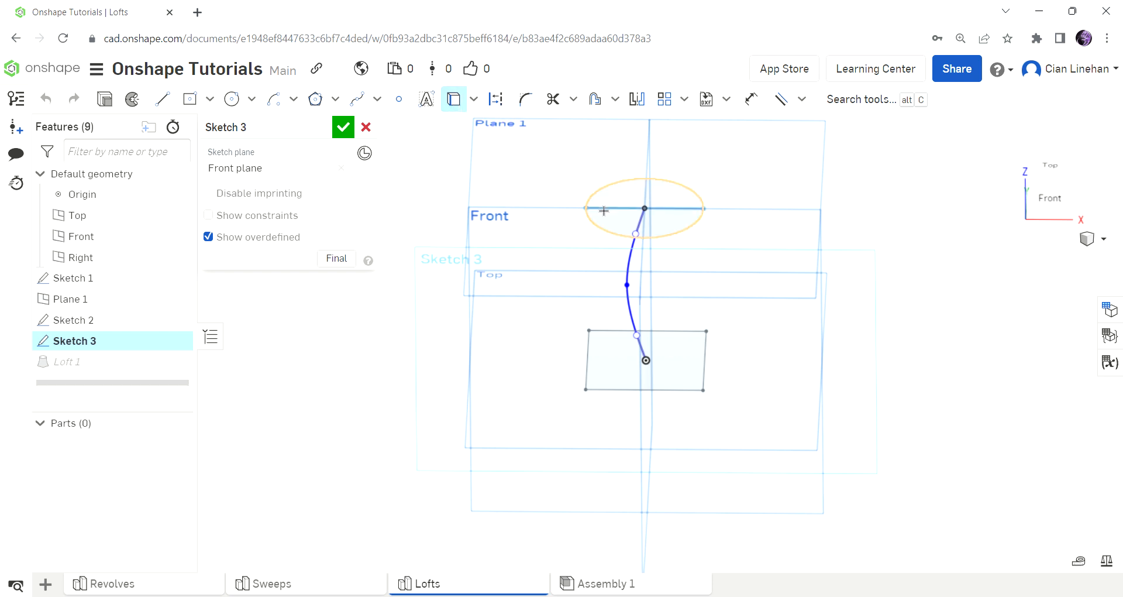
{"action": "left_click", "coordinate": [588, 204]}
{"action": "left_click", "coordinate": [609, 390]}
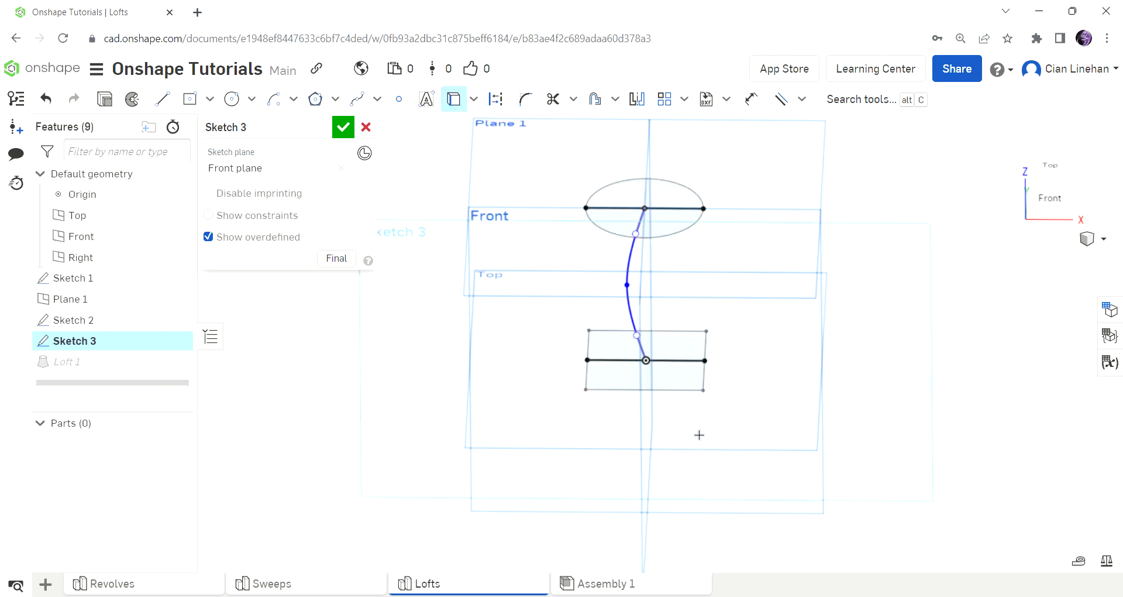
Sketch a three-point spline joining the negative-X ends of the two projected lines, bowed strongly outward toward negative X.
{"action": "right_click_drag", "start_coordinate": [696, 433], "coordinate": [640, 376]}
{"action": "right_click_drag", "start_coordinate": [690, 413], "coordinate": [655, 422]}
{"action": "right_click_drag", "start_coordinate": [669, 376], "coordinate": [819, 404]}
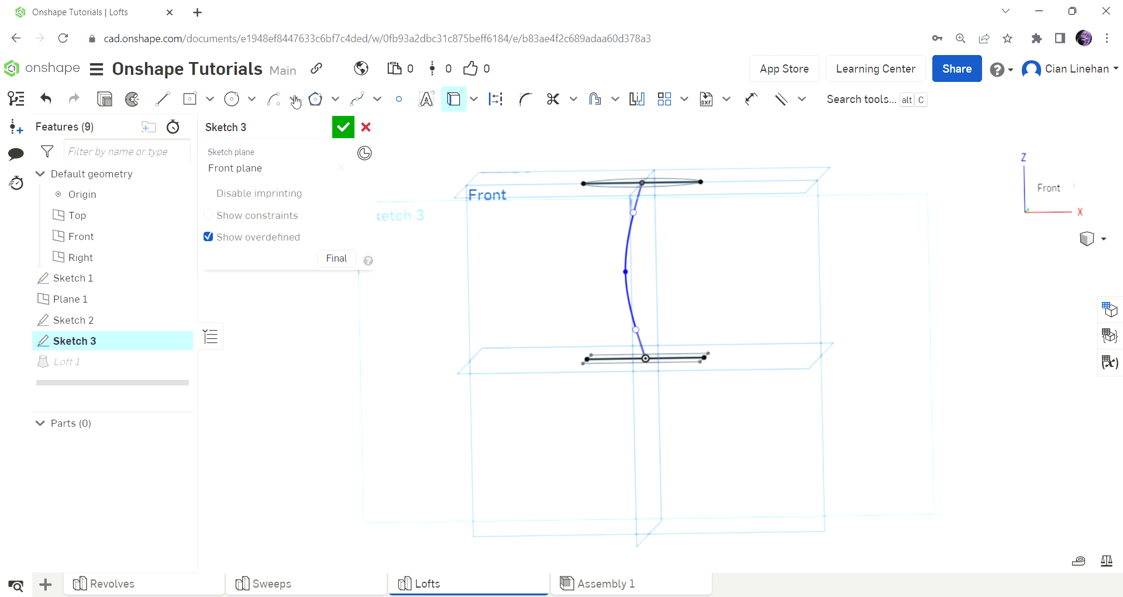
{"action": "left_click", "coordinate": [347, 102]}
{"action": "scroll", "coordinate": [705, 186], "scroll_direction": "up", "scroll_amount": 5}
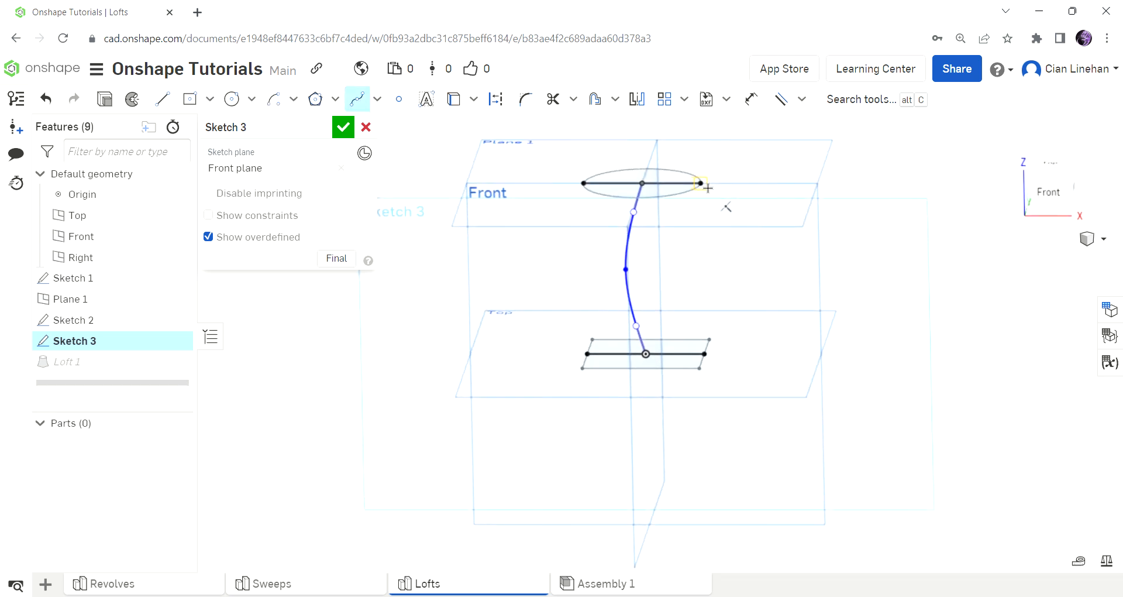
{"action": "mouse_move", "coordinate": [707, 188]}
{"action": "right_mouse_down"}
{"action": "mouse_move", "coordinate": [710, 171]}
{"action": "mouse_move", "coordinate": [715, 180]}
{"action": "right_mouse_up"}
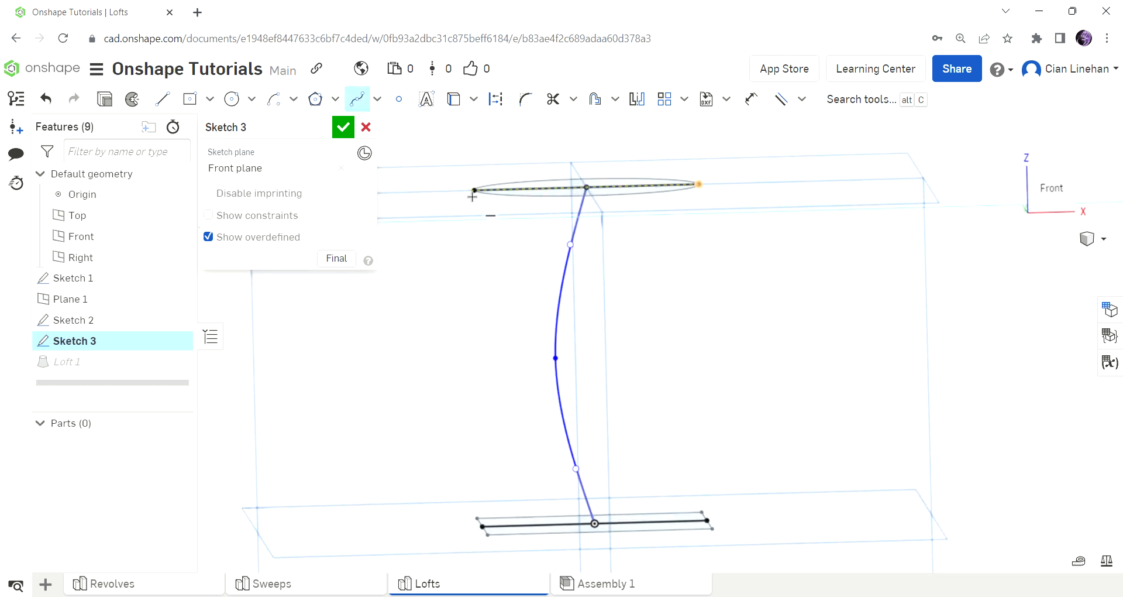
{"action": "left_click", "coordinate": [475, 192]}
{"action": "scroll", "coordinate": [562, 237], "scroll_direction": "down", "scroll_amount": 5}
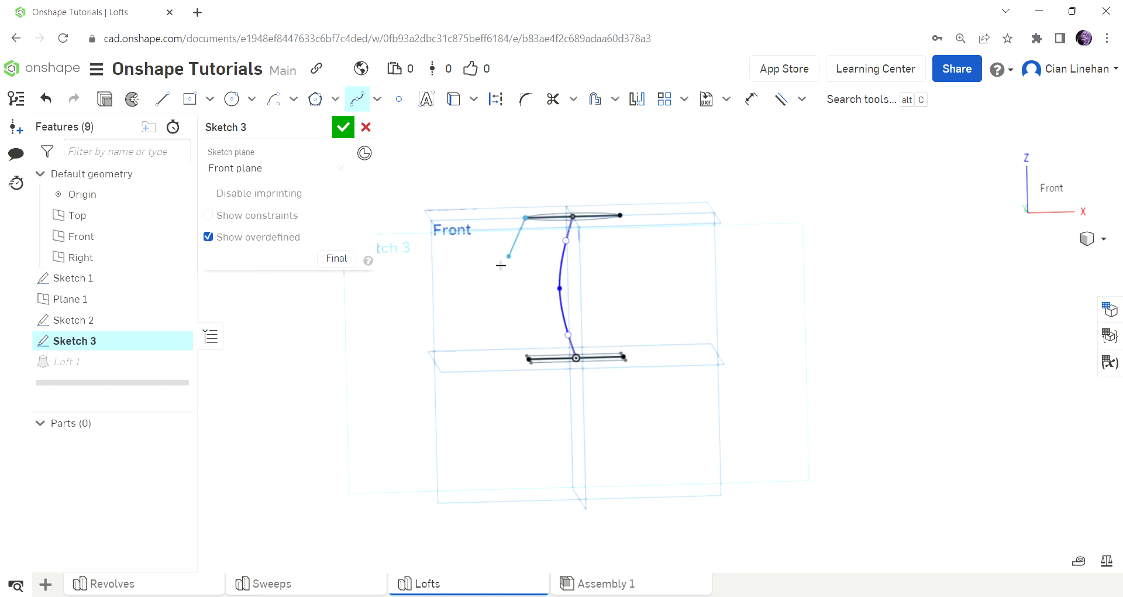
{"action": "left_click", "coordinate": [449, 279]}
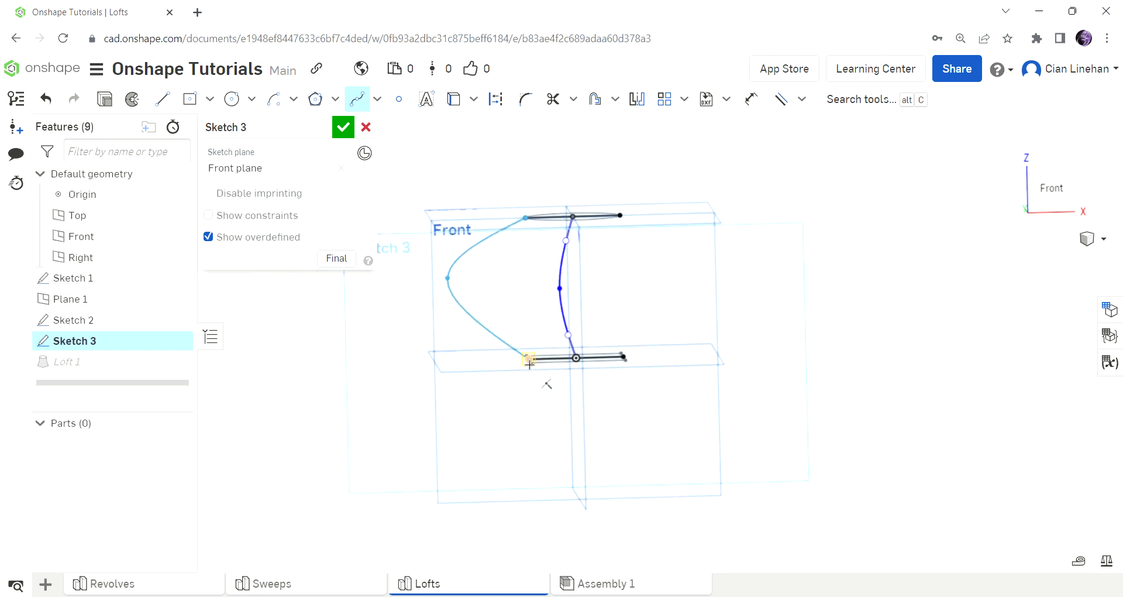
{"action": "left_click", "coordinate": [528, 358]}
{"action": "key", "text": "Escape"}
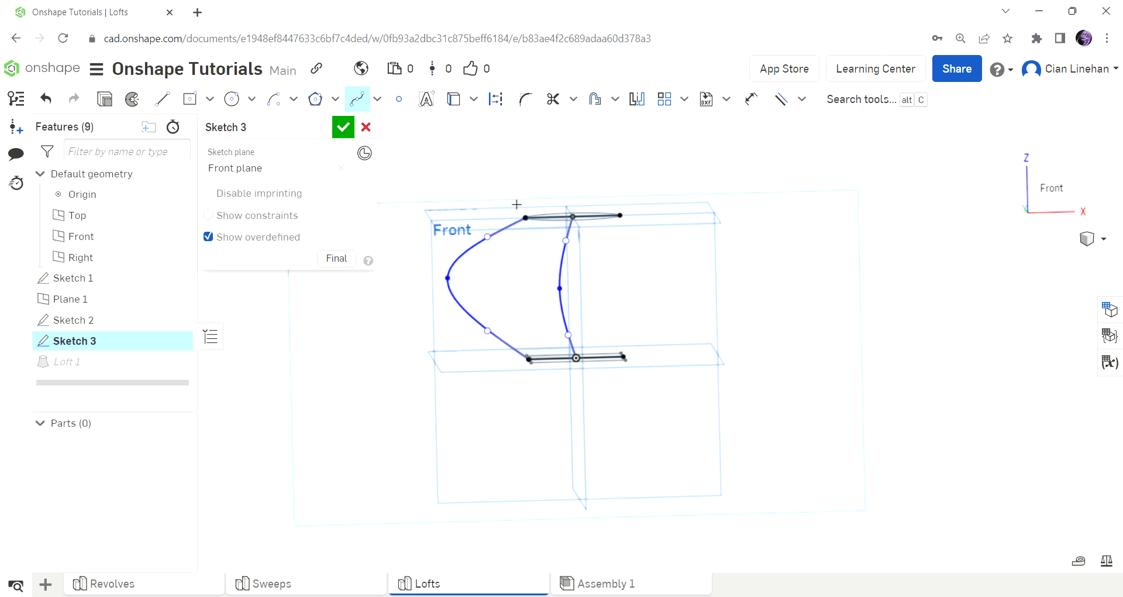
Join the positive-X ends of the two projected lines with a straight two-point spline and finish Sketch 3.
{"action": "left_click", "coordinate": [620, 215]}
{"action": "left_click", "coordinate": [623, 356]}
{"action": "key", "text": "Escape"}
{"action": "scroll", "coordinate": [659, 244], "scroll_direction": "up", "scroll_amount": 2}
{"action": "right_click_drag", "start_coordinate": [659, 243], "coordinate": [644, 276]}
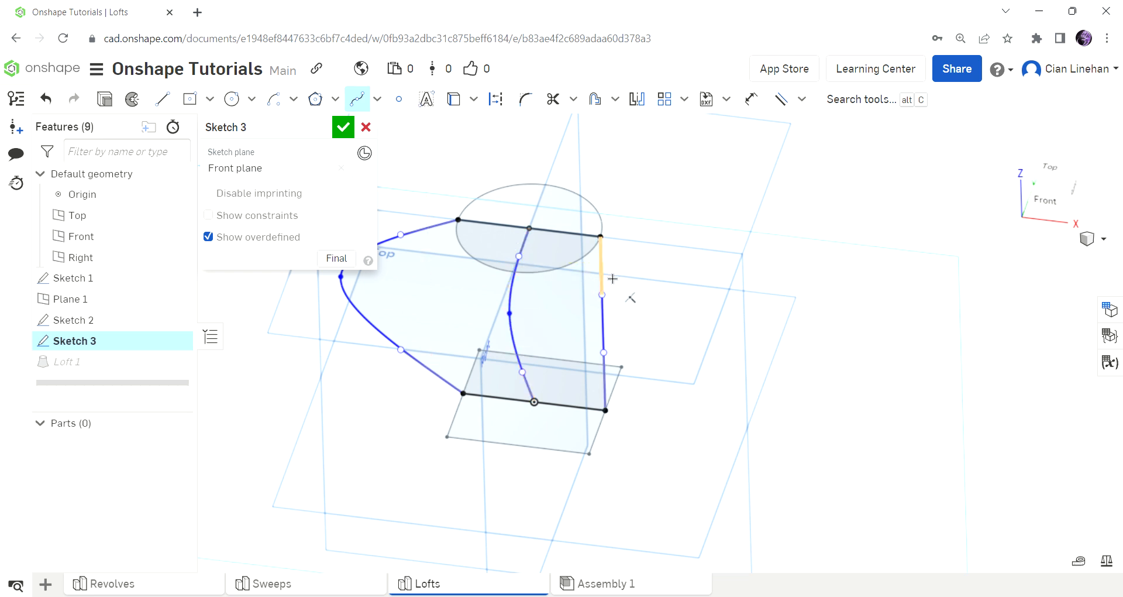
{"action": "mouse_move", "coordinate": [677, 325]}
{"action": "right_mouse_down"}
{"action": "mouse_move", "coordinate": [672, 369]}
{"action": "mouse_move", "coordinate": [665, 335]}
{"action": "mouse_move", "coordinate": [633, 301]}
{"action": "right_mouse_up"}
{"action": "right_click_drag", "start_coordinate": [642, 406], "coordinate": [647, 467]}
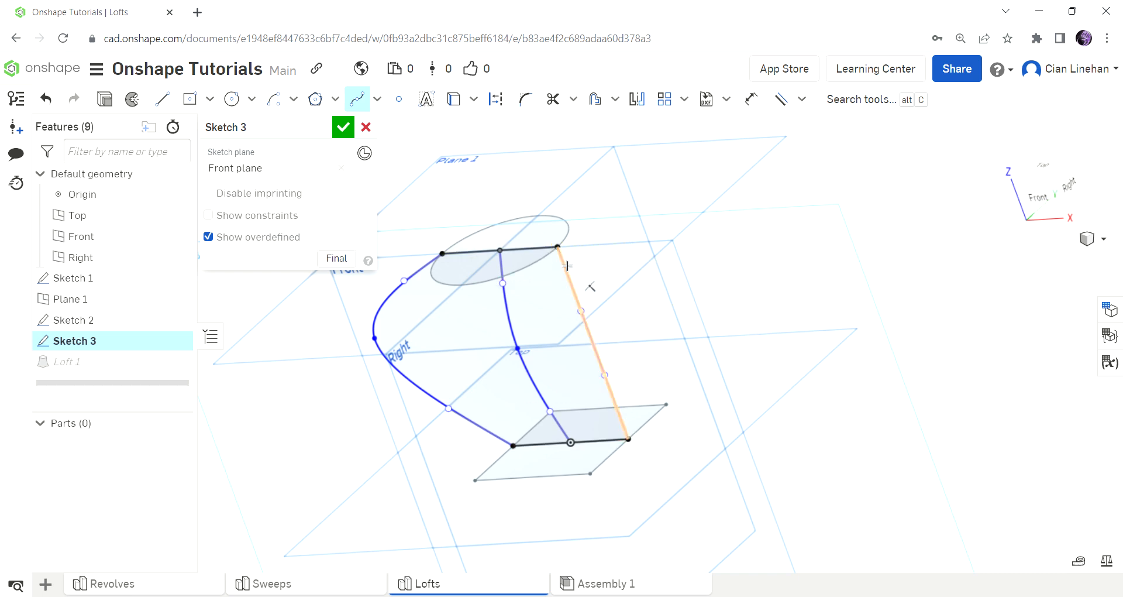
{"action": "left_click", "coordinate": [347, 124]}
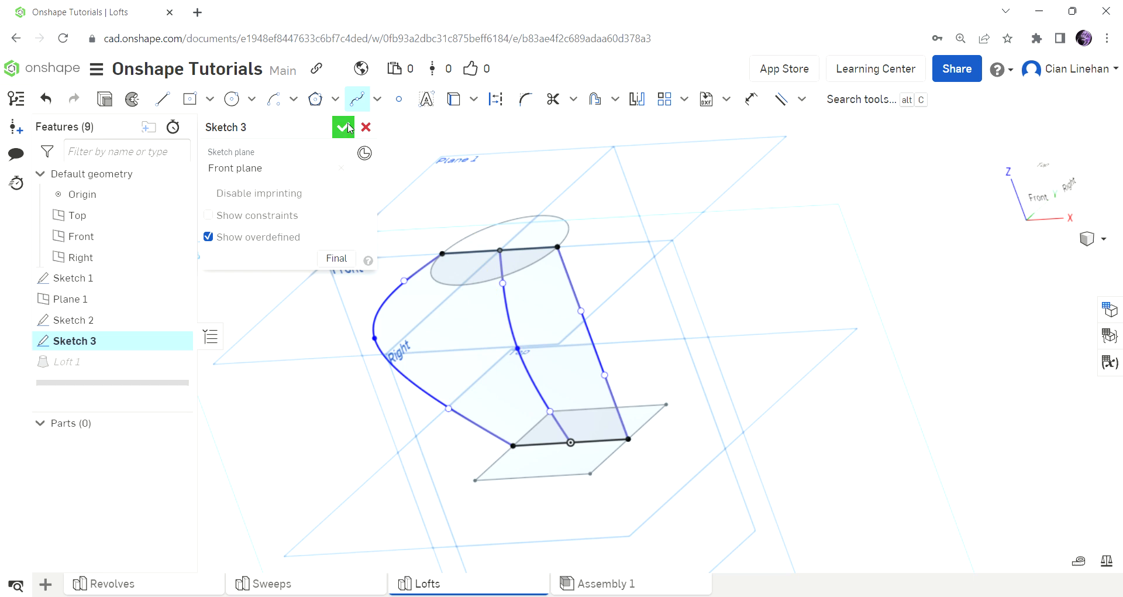
Edit Loft 1 to enable guides and continuity, add both outer Sketch 3 splines as guides, and accept the loft.
{"action": "right_click_drag", "start_coordinate": [612, 299], "coordinate": [705, 328]}
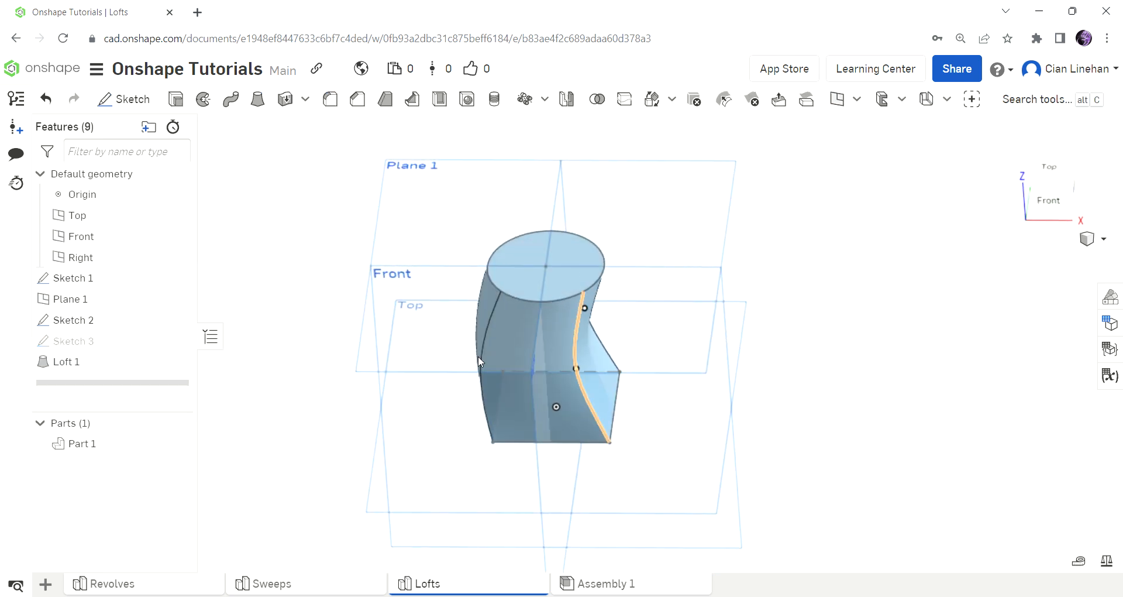
{"action": "double_click", "coordinate": [74, 361]}
{"action": "right_click_drag", "start_coordinate": [665, 416], "coordinate": [673, 387]}
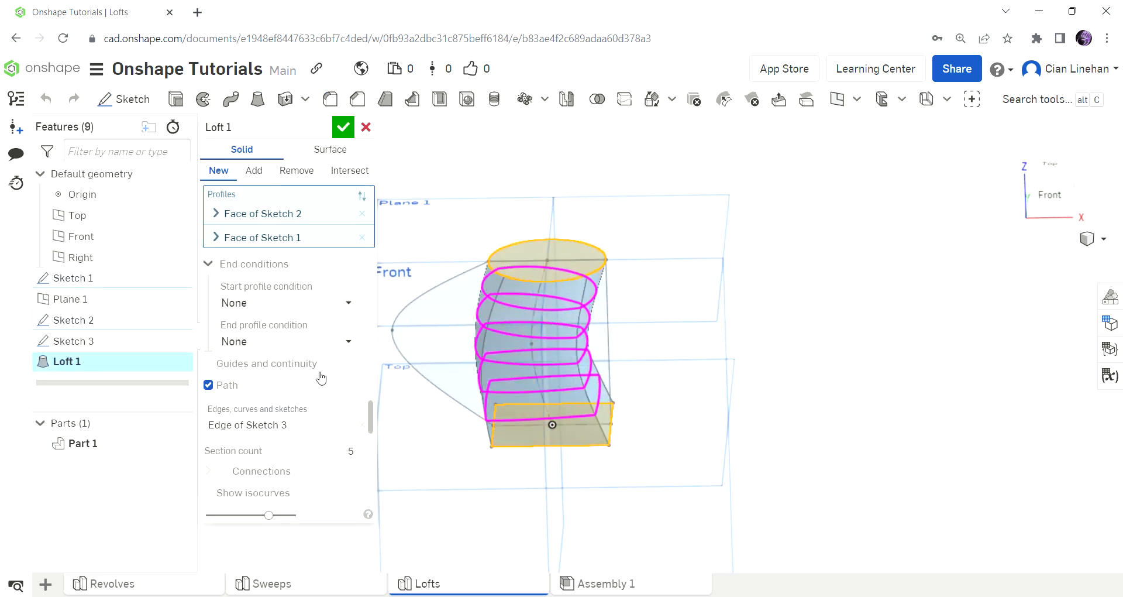
{"action": "left_click", "coordinate": [293, 363]}
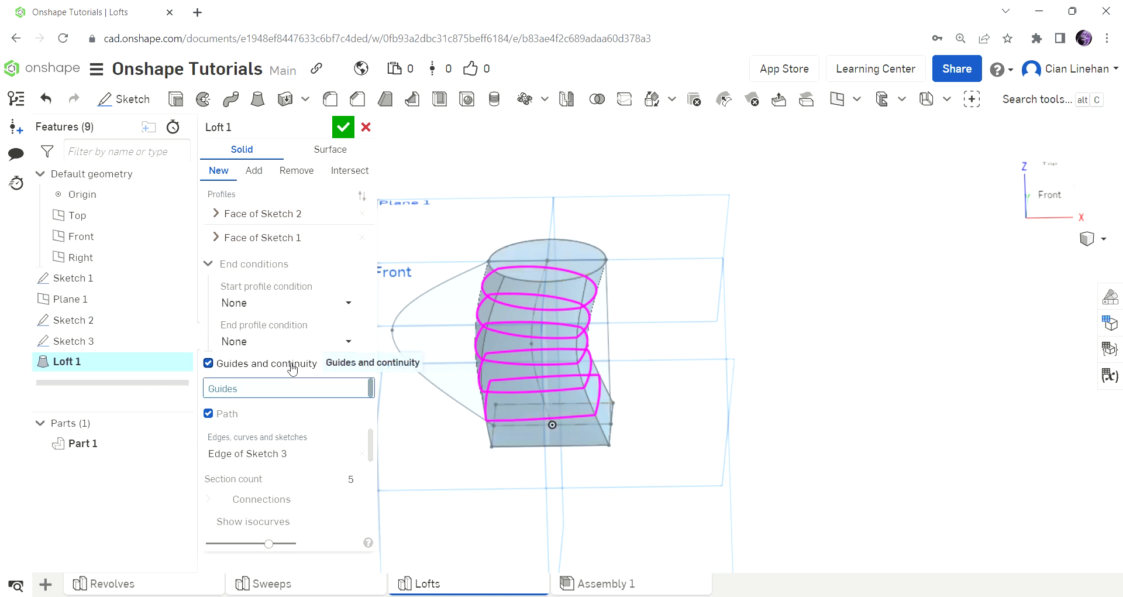
{"action": "left_click", "coordinate": [466, 276]}
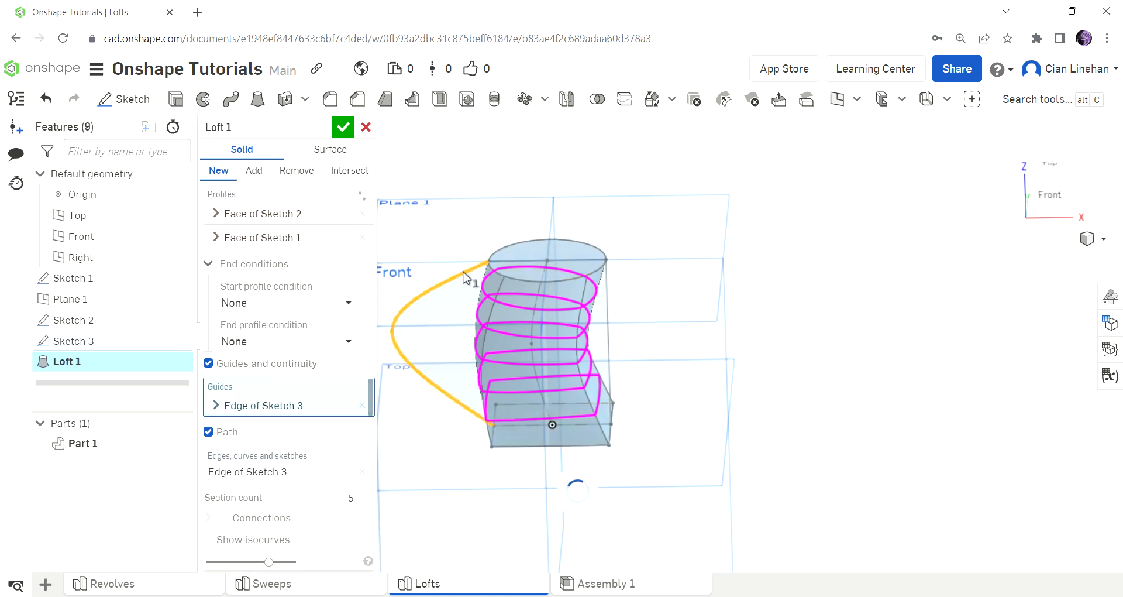
{"action": "right_click_drag", "start_coordinate": [552, 301], "coordinate": [603, 301]}
{"action": "right_click_drag", "start_coordinate": [533, 455], "coordinate": [615, 412]}
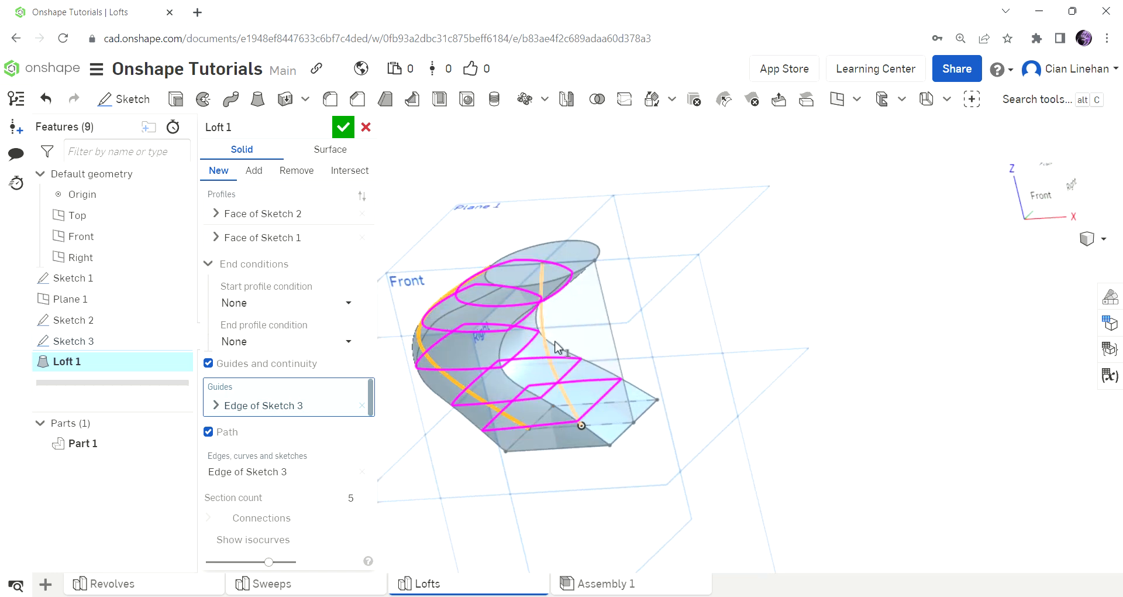
{"action": "left_click", "coordinate": [608, 335]}
{"action": "mouse_move", "coordinate": [707, 414]}
{"action": "right_mouse_down"}
{"action": "mouse_move", "coordinate": [711, 361]}
{"action": "mouse_move", "coordinate": [665, 420]}
{"action": "right_mouse_up"}
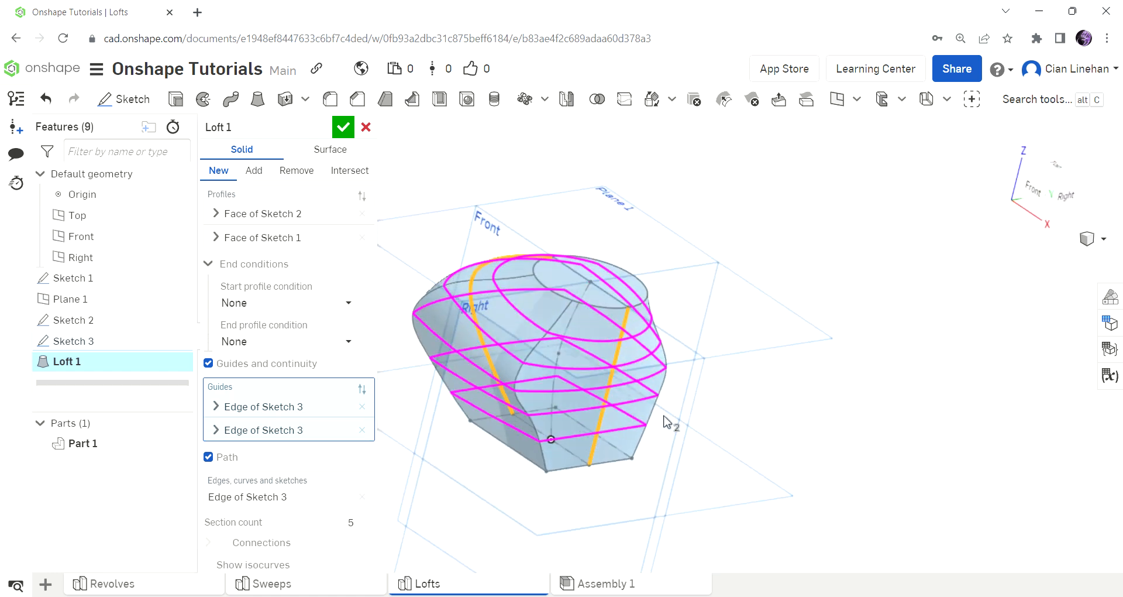
{"action": "left_click", "coordinate": [342, 127]}
Delete the lofted part, Plane 1 and all three sketches, keeping only the default geometry.
{"action": "right_click_drag", "start_coordinate": [527, 280], "coordinate": [646, 195]}
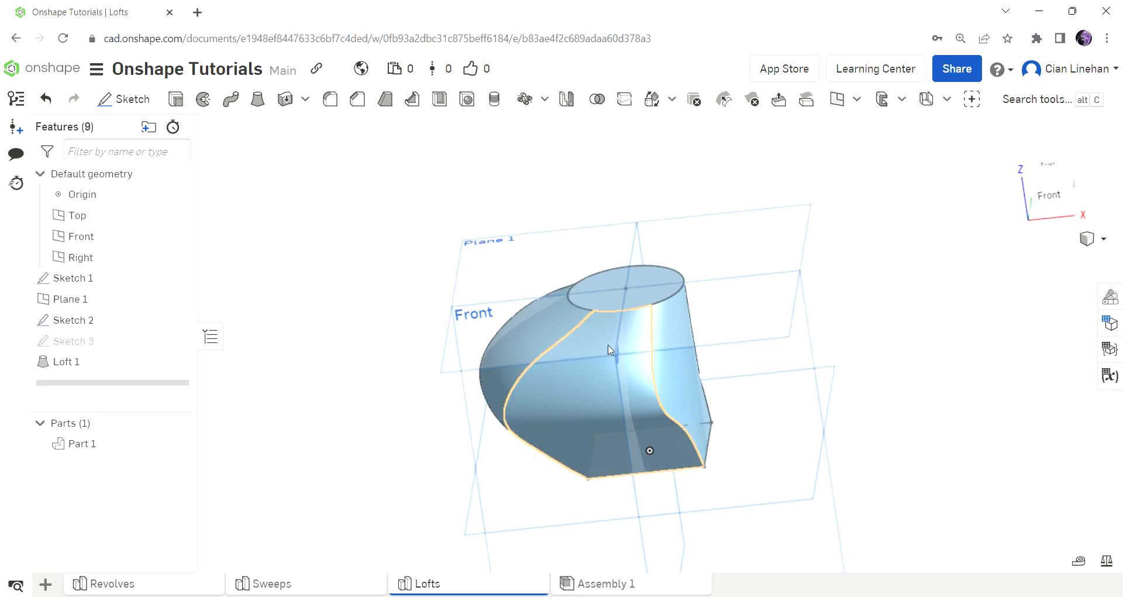
{"action": "right_click_drag", "start_coordinate": [609, 349], "coordinate": [710, 346]}
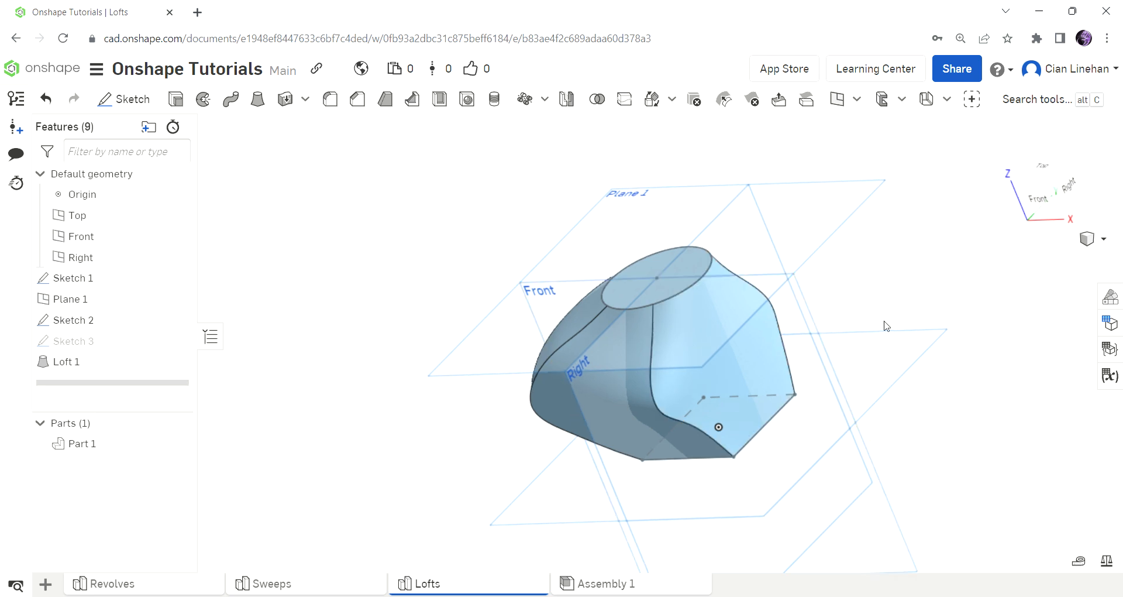
{"action": "right_click_drag", "start_coordinate": [896, 326], "coordinate": [903, 311]}
{"action": "scroll", "coordinate": [783, 345], "scroll_direction": "up", "scroll_amount": 5}
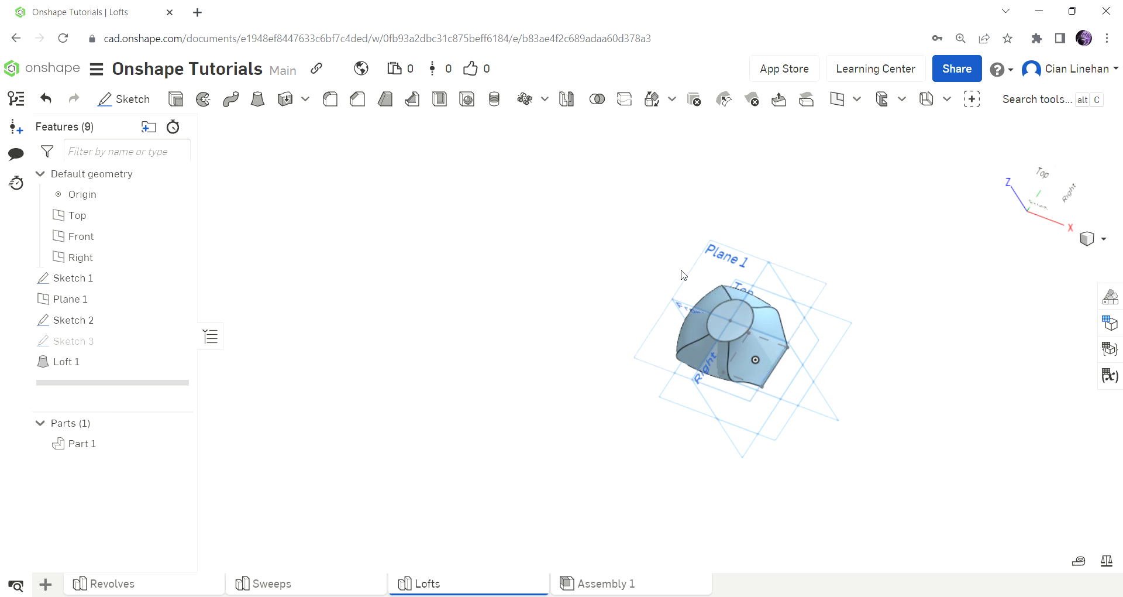
{"action": "left_click_drag", "start_coordinate": [622, 242], "coordinate": [853, 451]}
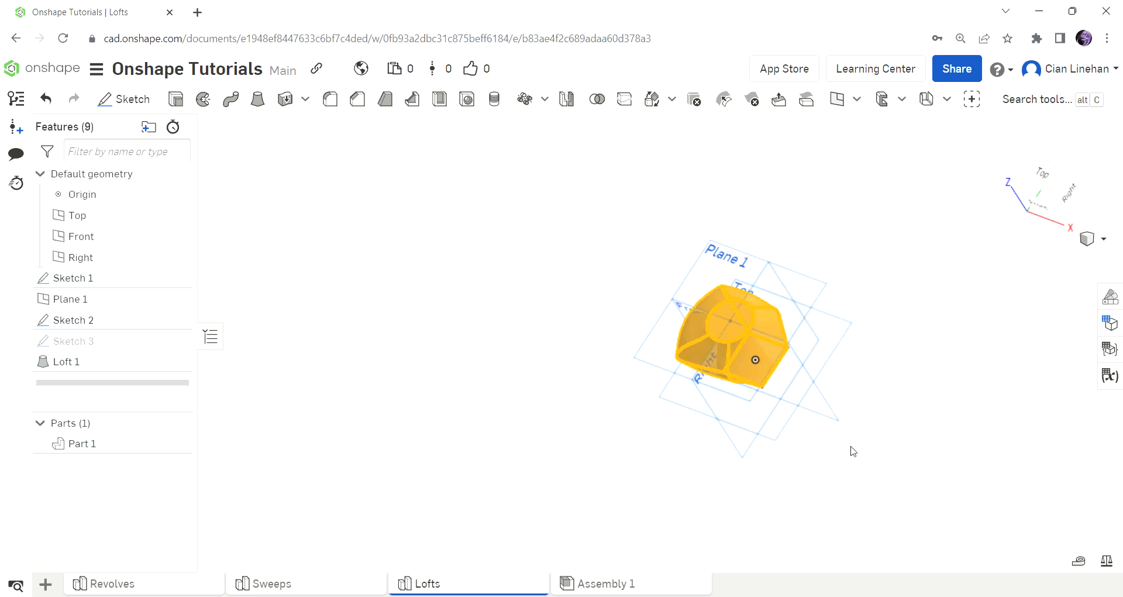
{"action": "key", "text": "Delete"}
{"action": "right_click_drag", "start_coordinate": [845, 428], "coordinate": [871, 404]}
{"action": "left_click", "coordinate": [112, 285]}
{"action": "key", "text": "Delete"}
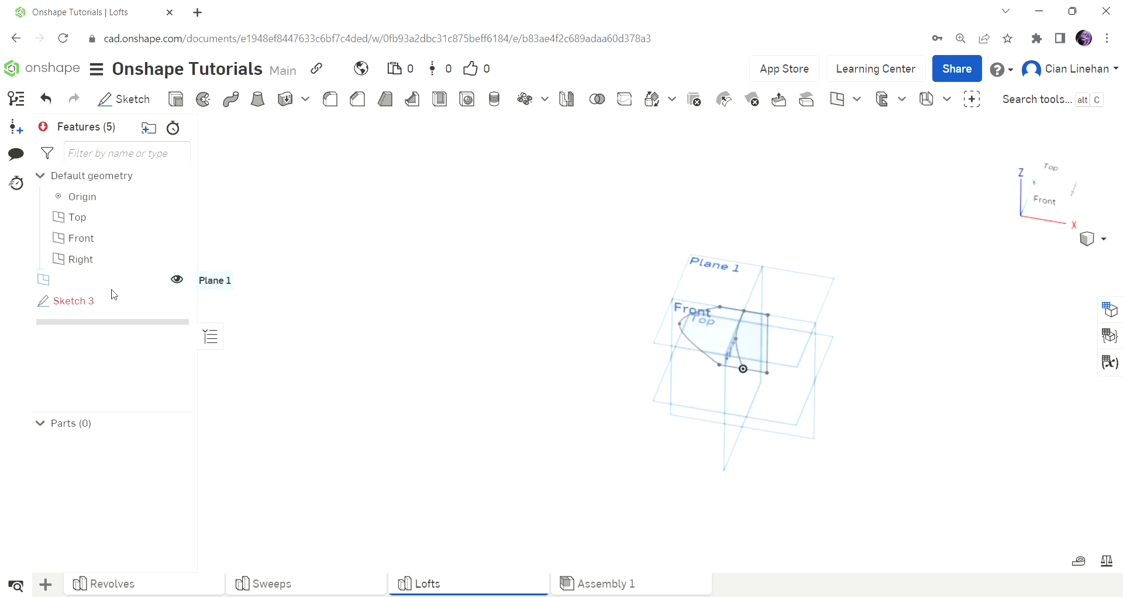
{"action": "left_click", "coordinate": [103, 283]}
{"action": "key", "text": "Delete"}
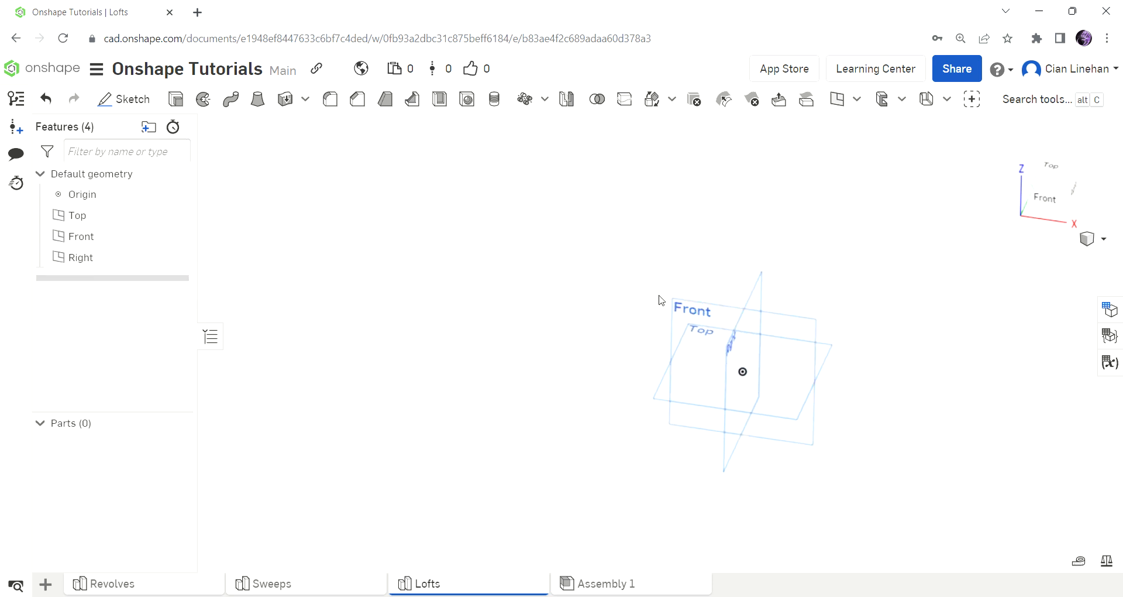
Sketch a circle about 3.46 in in diameter centred on the origin of the Top plane and finish the sketch.
{"action": "key", "text": "shift+s"}
{"action": "left_click", "coordinate": [668, 381]}
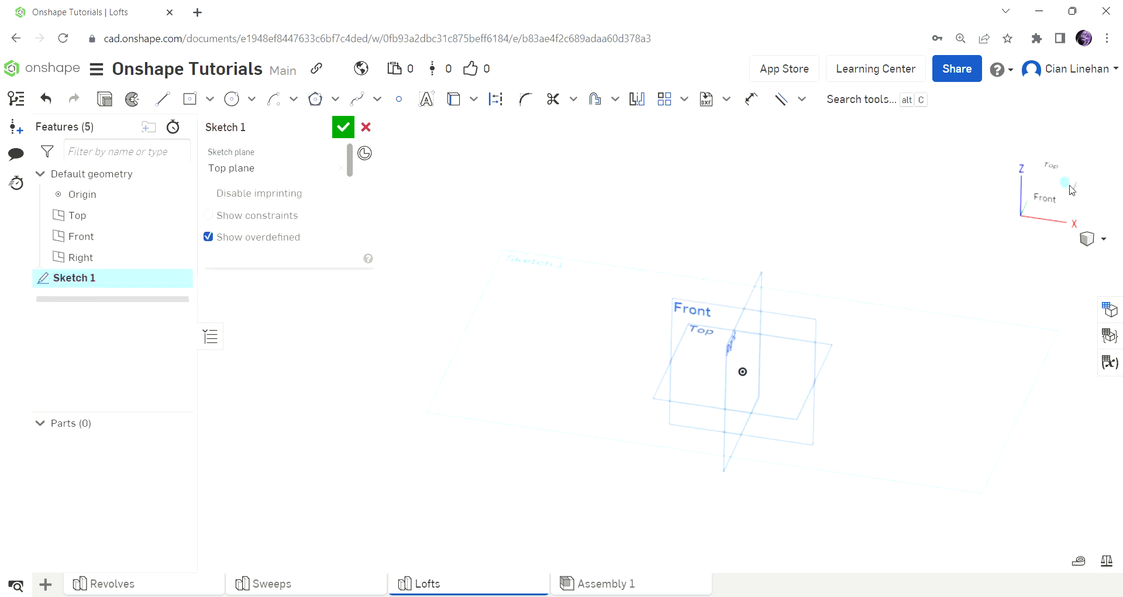
{"action": "key", "text": "c"}
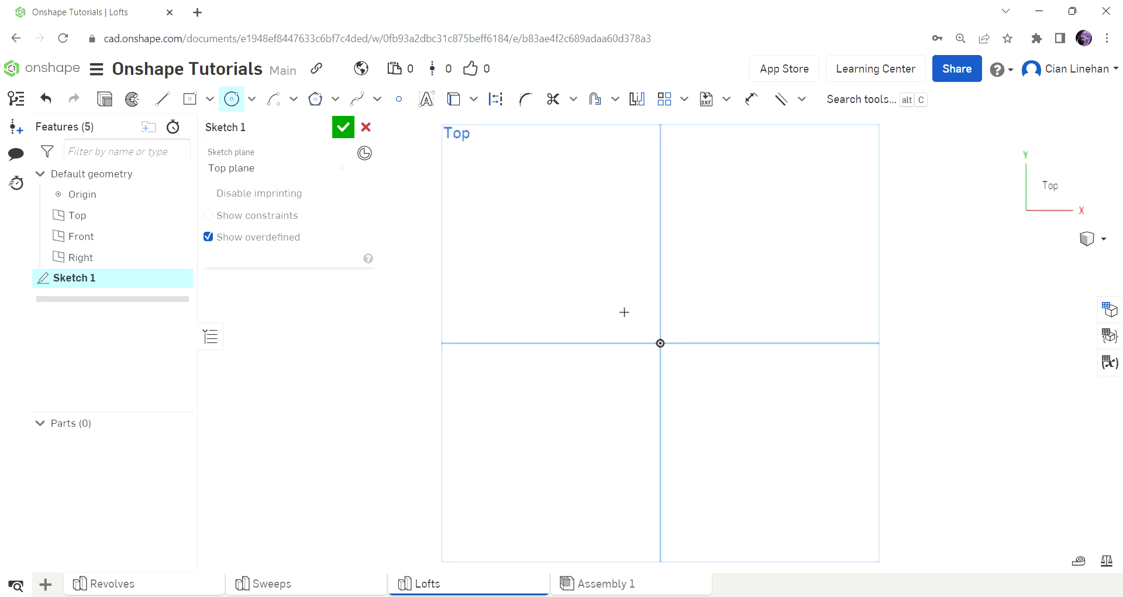
{"action": "left_click", "coordinate": [660, 343]}
{"action": "left_click", "coordinate": [739, 249]}
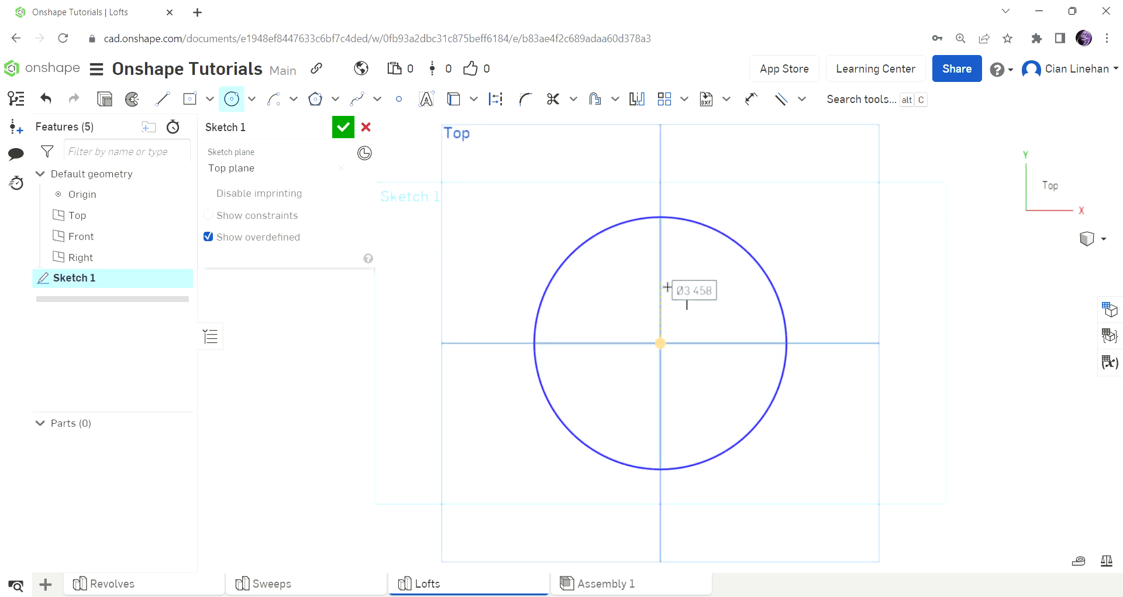
{"action": "left_click", "coordinate": [342, 127]}
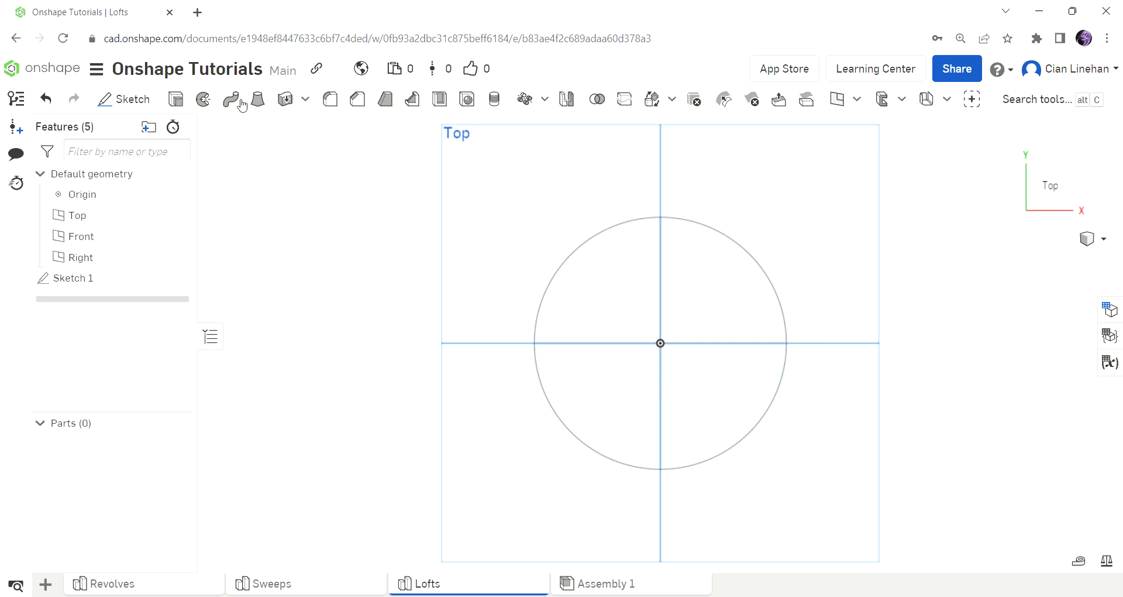
Extrude the circle upward as a new solid to form a tall cylinder.
{"action": "left_click", "coordinate": [172, 102]}
{"action": "left_click", "coordinate": [645, 278]}
{"action": "scroll", "coordinate": [865, 400], "scroll_direction": "down", "scroll_amount": 6}
{"action": "right_click_drag", "start_coordinate": [864, 400], "coordinate": [877, 307]}
{"action": "left_click_drag", "start_coordinate": [842, 370], "coordinate": [834, 175]}
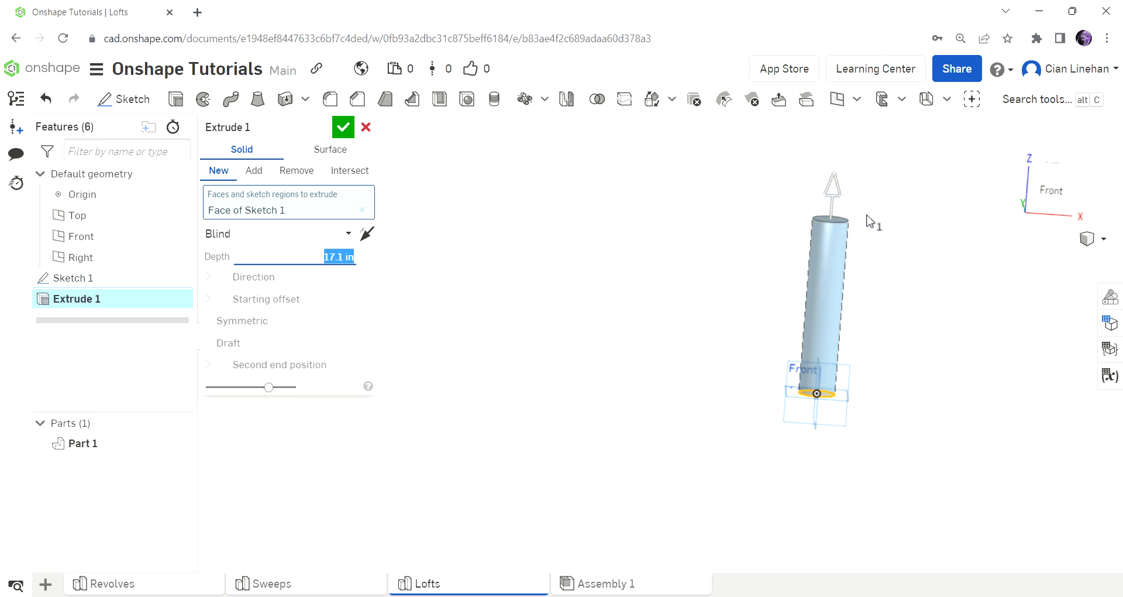
{"action": "left_click", "coordinate": [343, 127]}
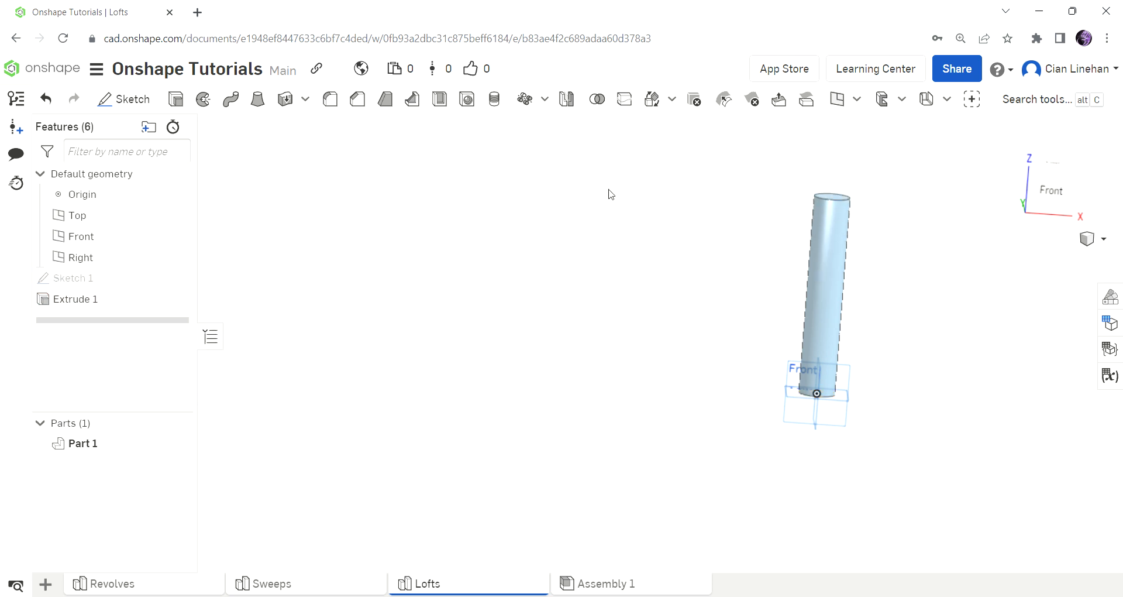
Start a sketch on the Front plane and project the cylinder's upper circular face into it.
{"action": "right_click_drag", "start_coordinate": [610, 194], "coordinate": [720, 231]}
{"action": "left_click", "coordinate": [124, 99]}
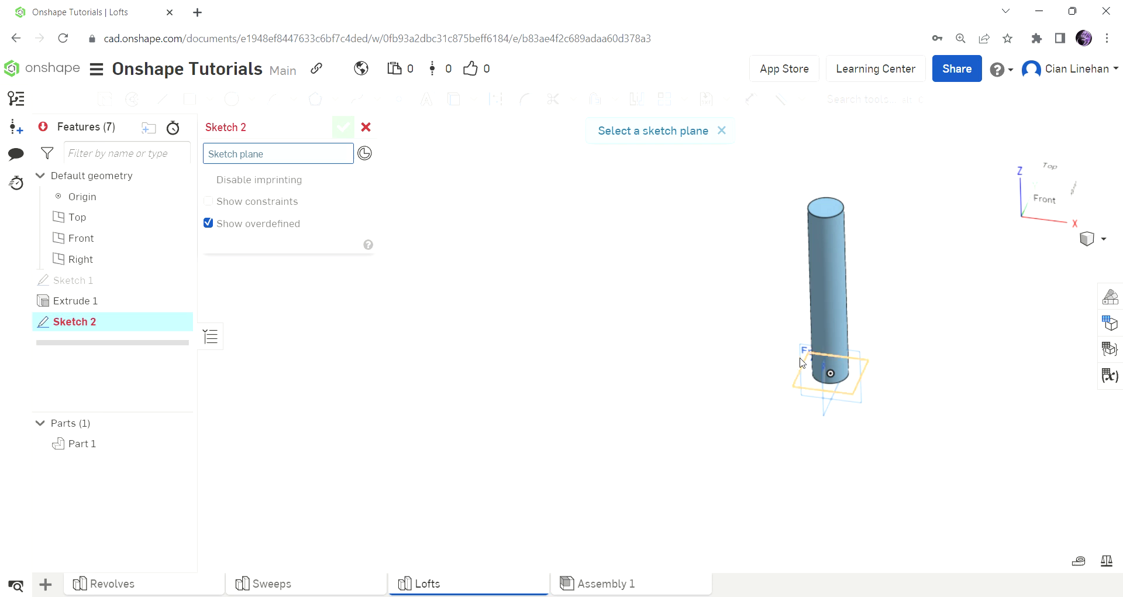
{"action": "left_click", "coordinate": [848, 367]}
{"action": "scroll", "coordinate": [841, 171], "scroll_direction": "up", "scroll_amount": 4}
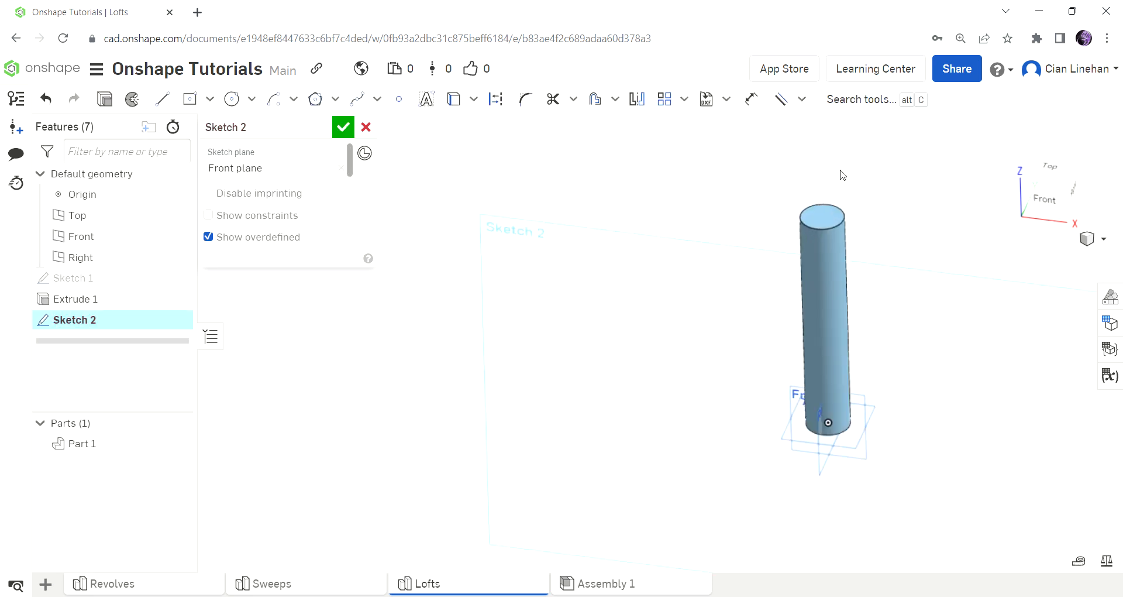
{"action": "left_click", "coordinate": [450, 101]}
{"action": "left_click", "coordinate": [825, 229]}
{"action": "scroll", "coordinate": [832, 233], "scroll_direction": "up", "scroll_amount": 4}
{"action": "right_click_drag", "start_coordinate": [831, 233], "coordinate": [871, 197]}
{"action": "scroll", "coordinate": [836, 234], "scroll_direction": "down", "scroll_amount": 3}
{"action": "scroll", "coordinate": [864, 166], "scroll_direction": "up", "scroll_amount": 4}
{"action": "scroll", "coordinate": [844, 179], "scroll_direction": "up", "scroll_amount": 3}
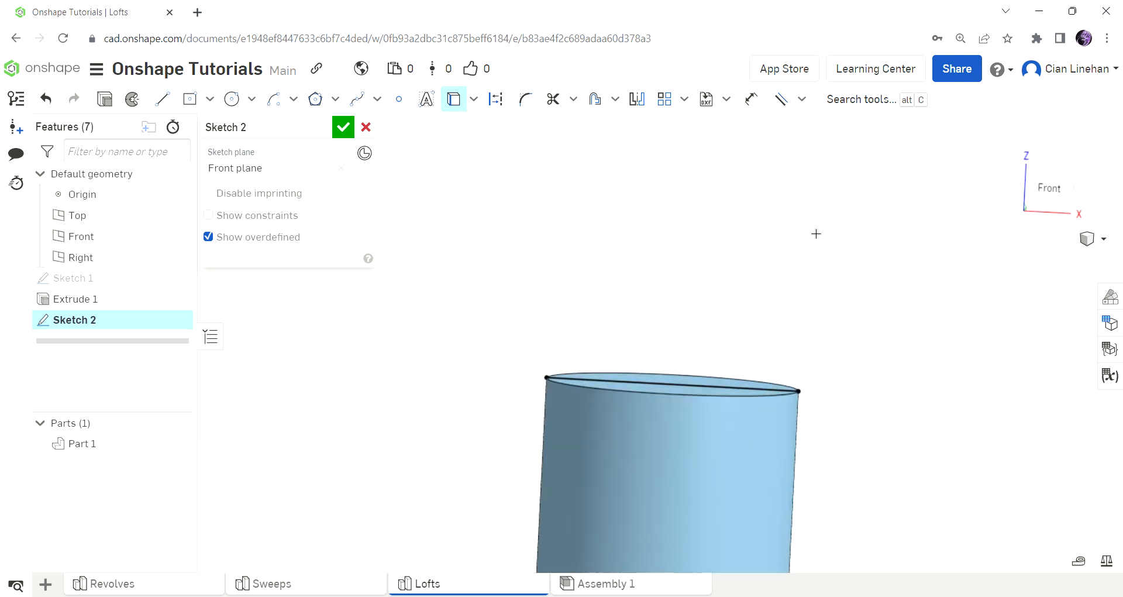
Draw a line about 3.5 in straight up from the projected edge's midpoint and a 0.5 in horizontal line toward negative X from its upper end.
{"action": "left_click", "coordinate": [162, 99]}
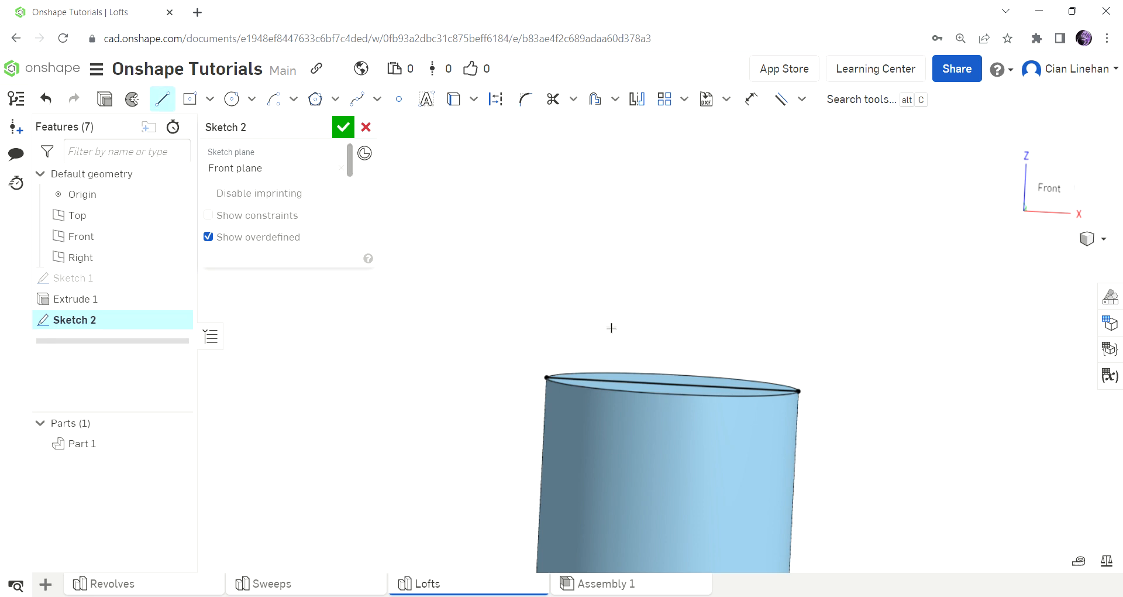
{"action": "left_click", "coordinate": [673, 384]}
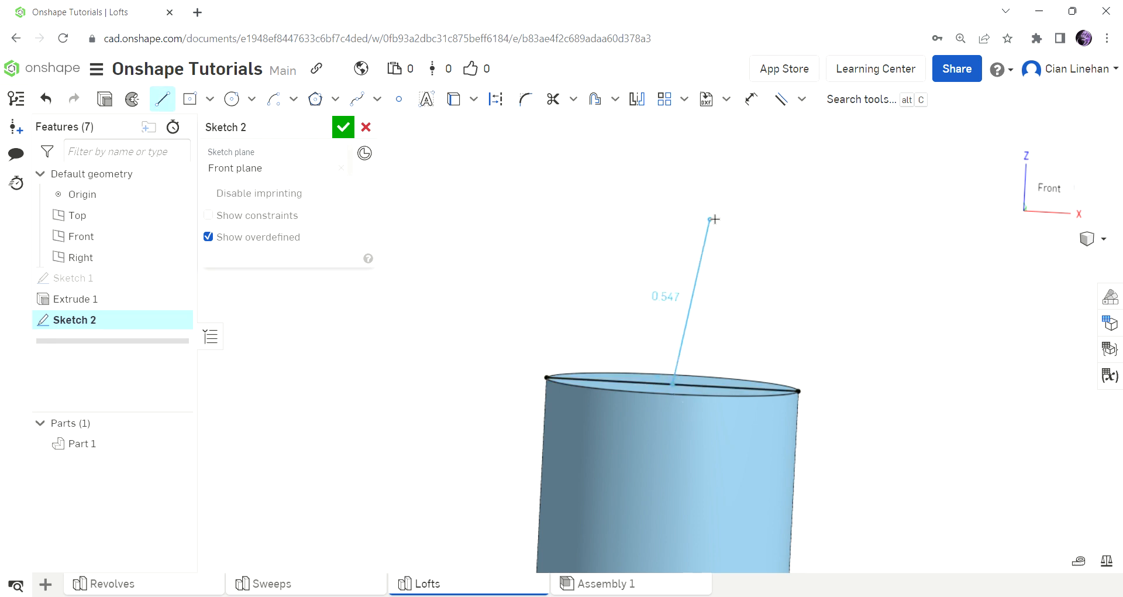
{"action": "left_click", "coordinate": [689, 128]}
{"action": "left_click", "coordinate": [654, 125]}
{"action": "type", "text": "0.5"}
{"action": "key", "text": "Return"}
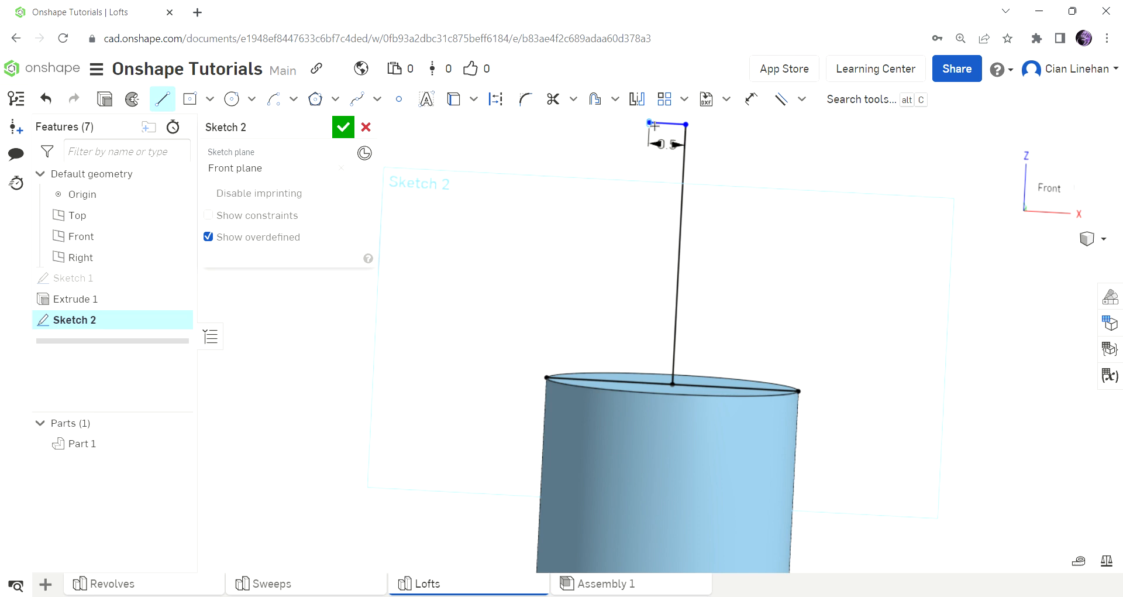
Draw a 1 in horizontal line toward positive X and a sloping line from its end down to the projected edge near its positive-X end.
{"action": "left_click", "coordinate": [726, 132]}
{"action": "type", "text": "1"}
{"action": "key", "text": "Return"}
{"action": "scroll", "coordinate": [705, 321], "scroll_direction": "down", "scroll_amount": 3}
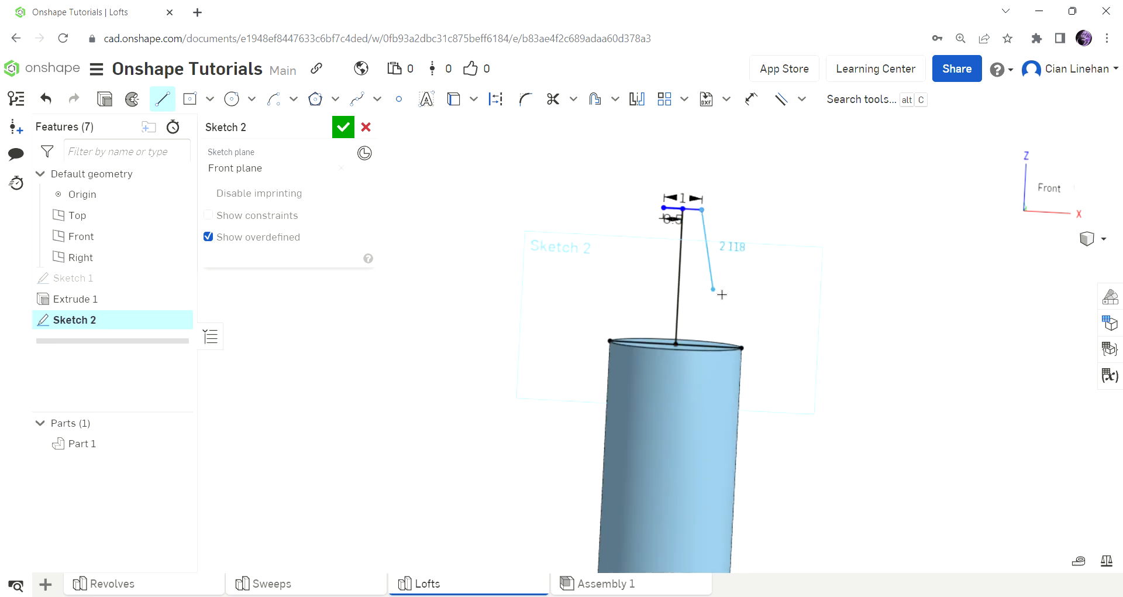
{"action": "scroll", "coordinate": [738, 349], "scroll_direction": "up", "scroll_amount": 3}
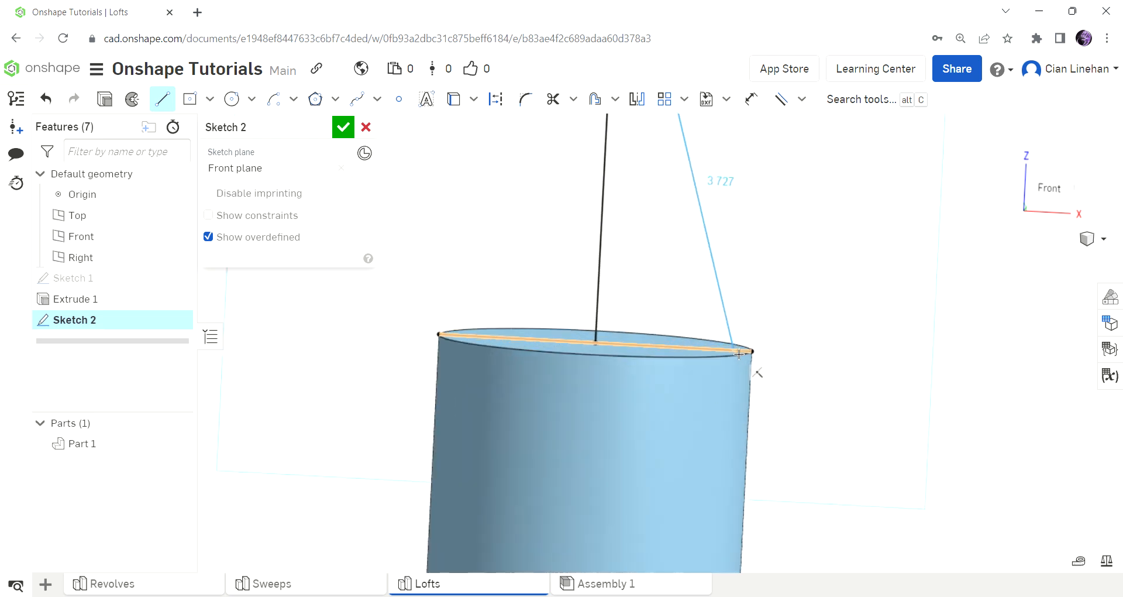
{"action": "left_click", "coordinate": [739, 355]}
{"action": "scroll", "coordinate": [819, 348], "scroll_direction": "down", "scroll_amount": 3}
{"action": "key", "text": "Escape"}
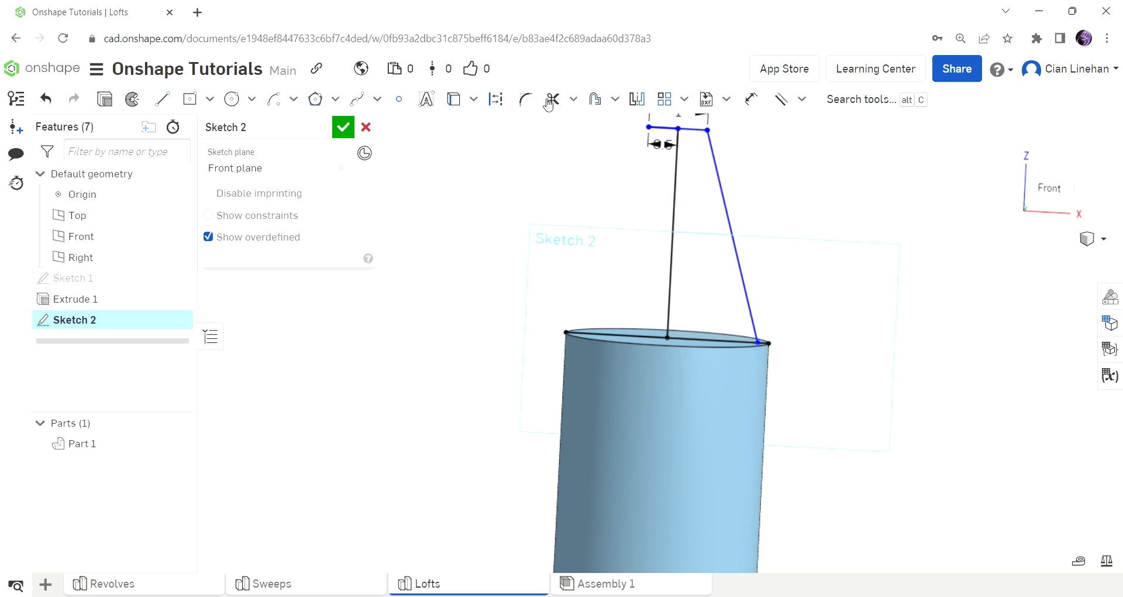
Mirror the sloping line about the vertical line and delete the mirrored copy.
{"action": "left_click", "coordinate": [637, 99]}
{"action": "left_click", "coordinate": [675, 211]}
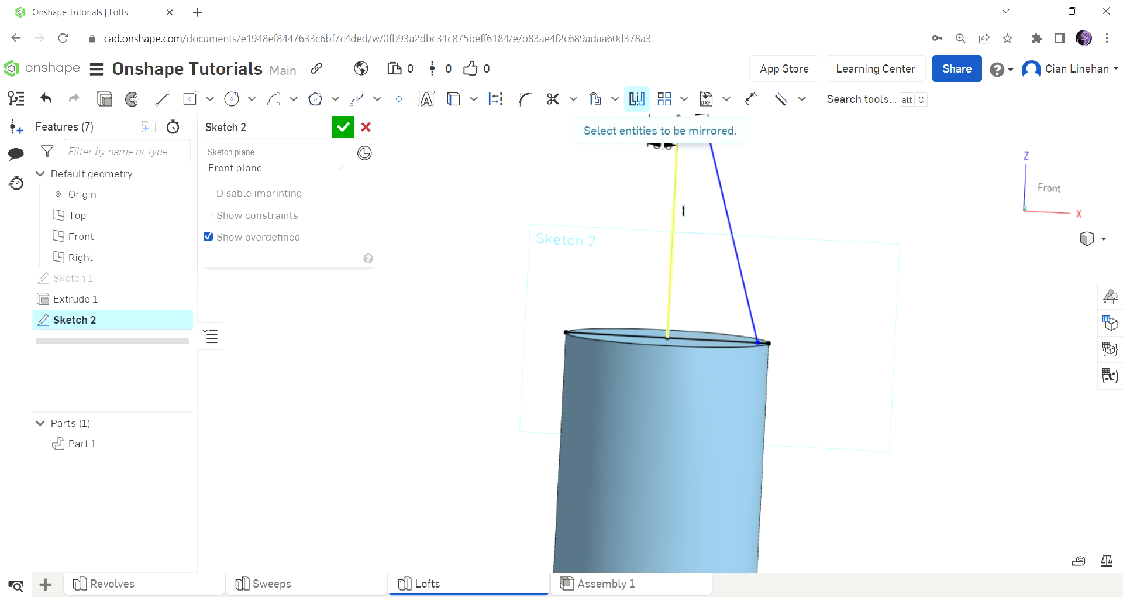
{"action": "left_click", "coordinate": [725, 212]}
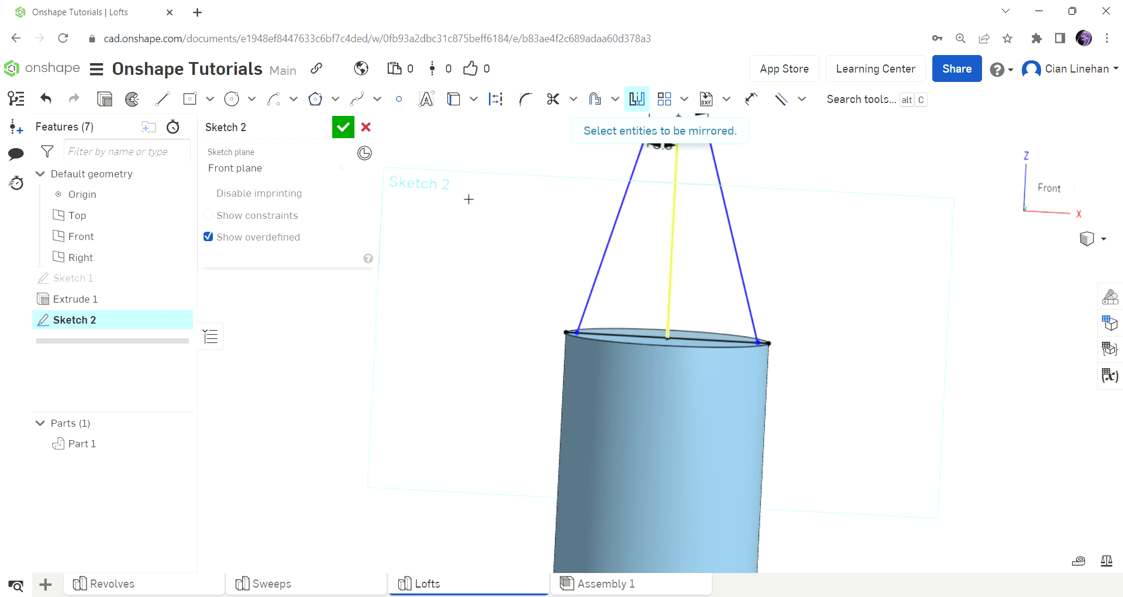
{"action": "key", "text": "Escape"}
{"action": "left_click", "coordinate": [634, 190]}
{"action": "key", "text": "Delete"}
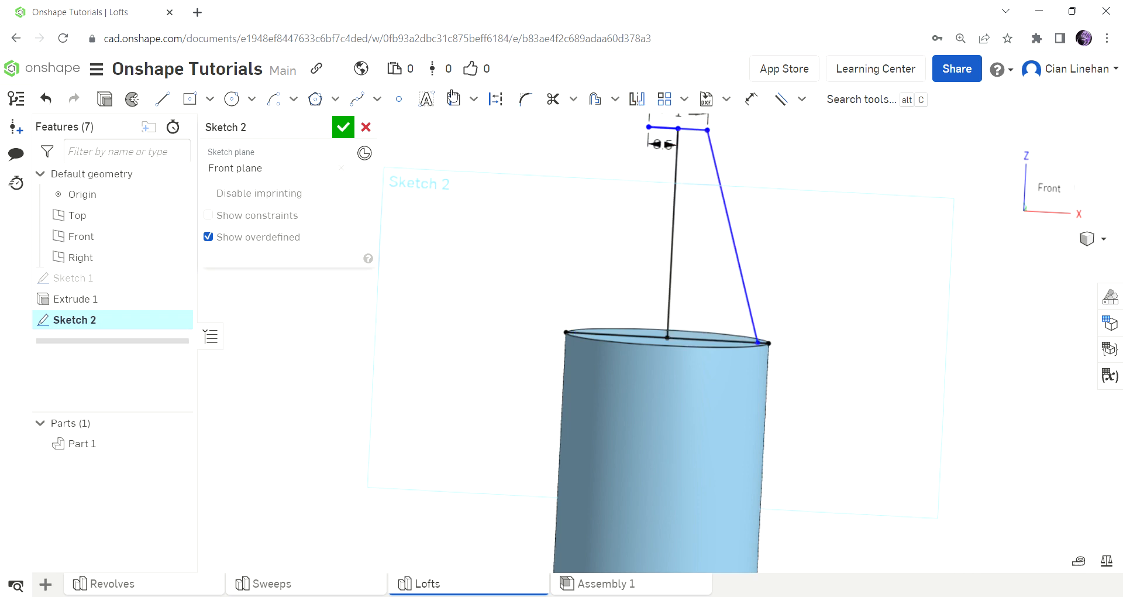
Finish Sketch 2 and revolve its closed region a full turn about the vertical line, adding it to Part 1.
{"action": "left_click", "coordinate": [334, 125]}
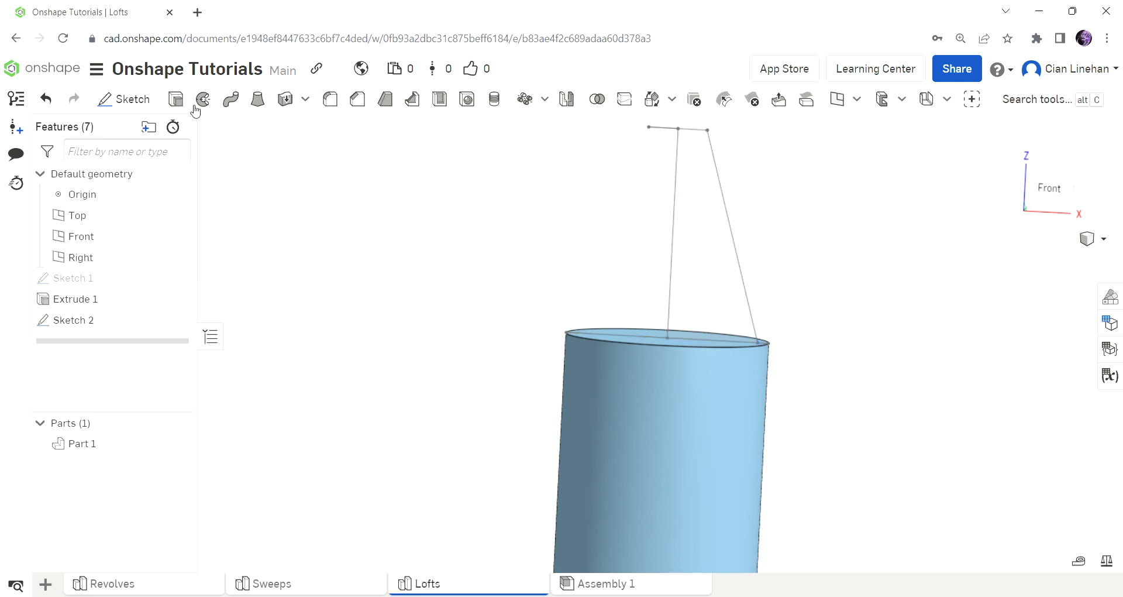
{"action": "left_click", "coordinate": [203, 100]}
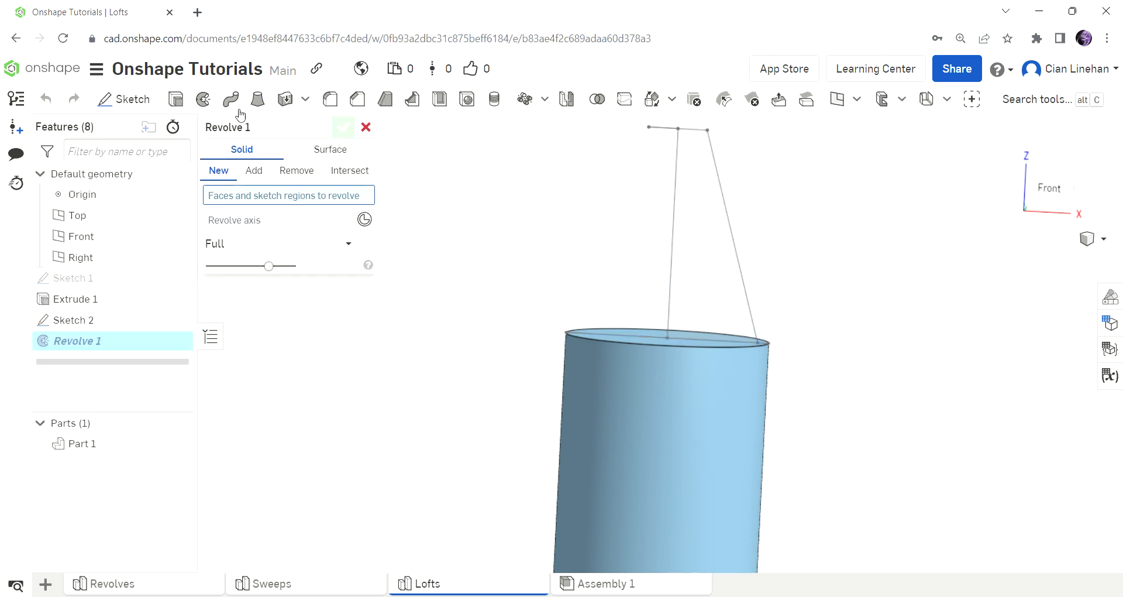
{"action": "left_click", "coordinate": [722, 231]}
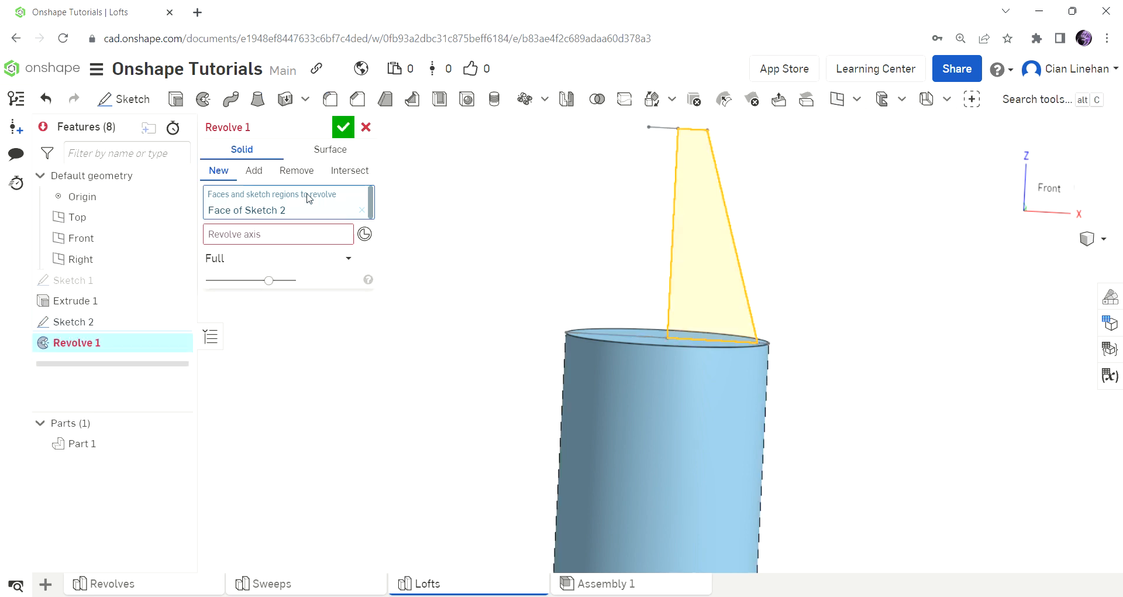
{"action": "left_click", "coordinate": [673, 251]}
{"action": "scroll", "coordinate": [876, 300], "scroll_direction": "down", "scroll_amount": 4}
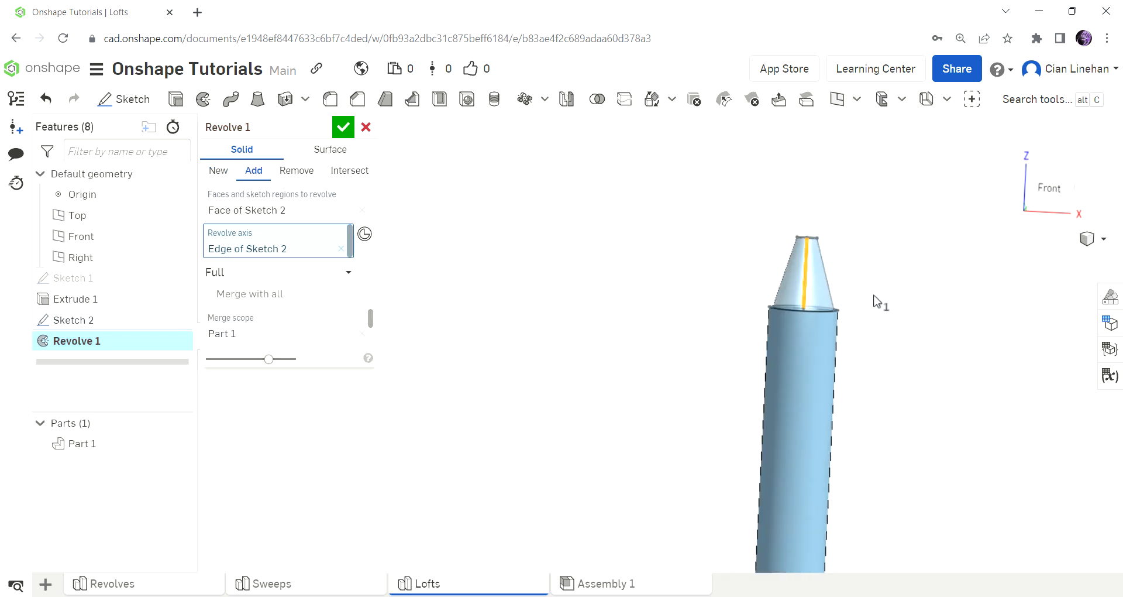
{"action": "left_click", "coordinate": [343, 127]}
{"action": "right_click_drag", "start_coordinate": [859, 396], "coordinate": [871, 473]}
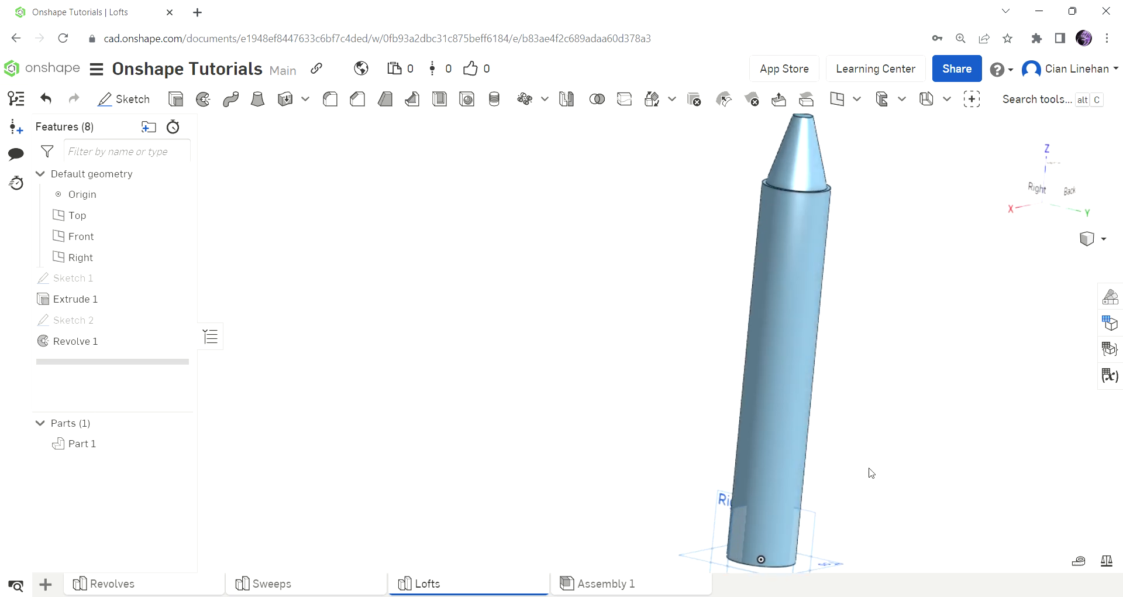
Delete the tapered cylinder part and both sketches, keeping only the default geometry.
{"action": "scroll", "coordinate": [870, 473], "scroll_direction": "down", "scroll_amount": 5}
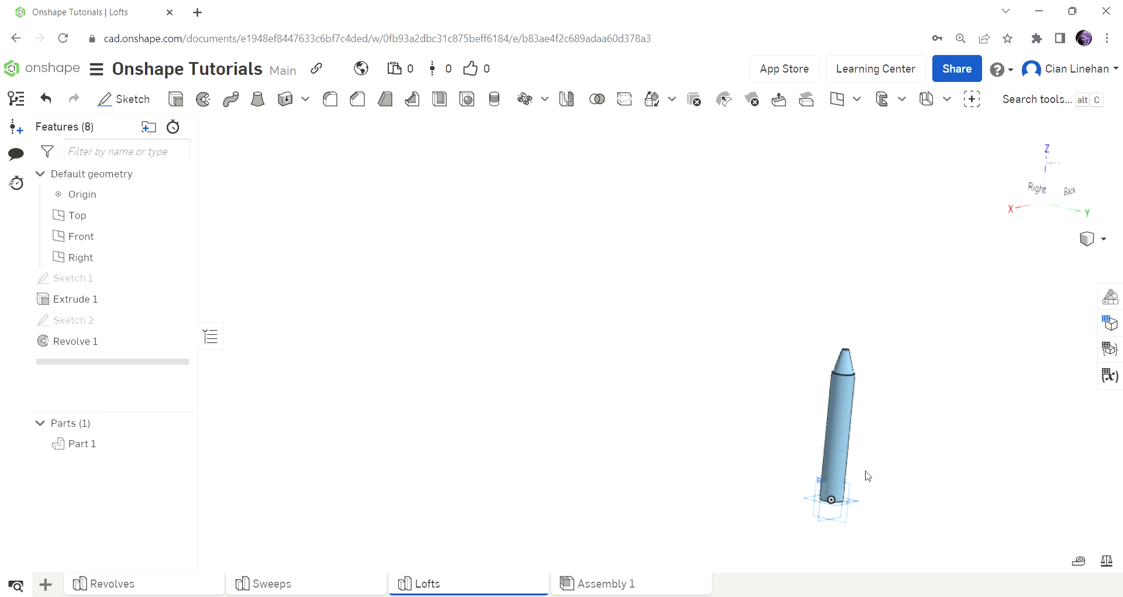
{"action": "left_click_drag", "start_coordinate": [686, 285], "coordinate": [916, 556]}
{"action": "key", "text": "Delete"}
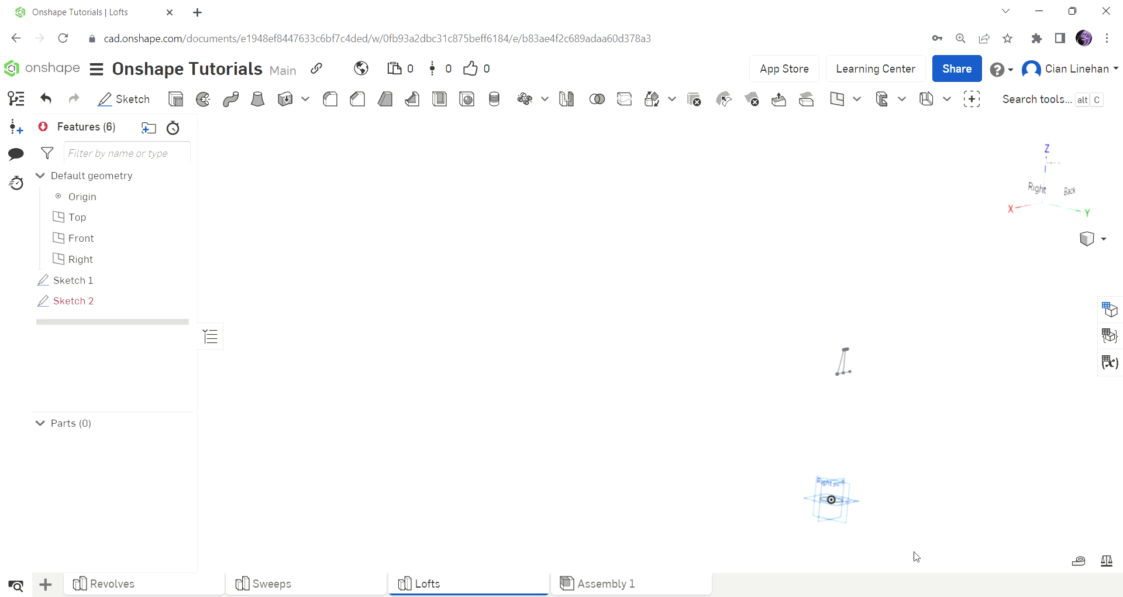
{"action": "left_click_drag", "start_coordinate": [774, 293], "coordinate": [918, 411]}
{"action": "key", "text": "Delete"}
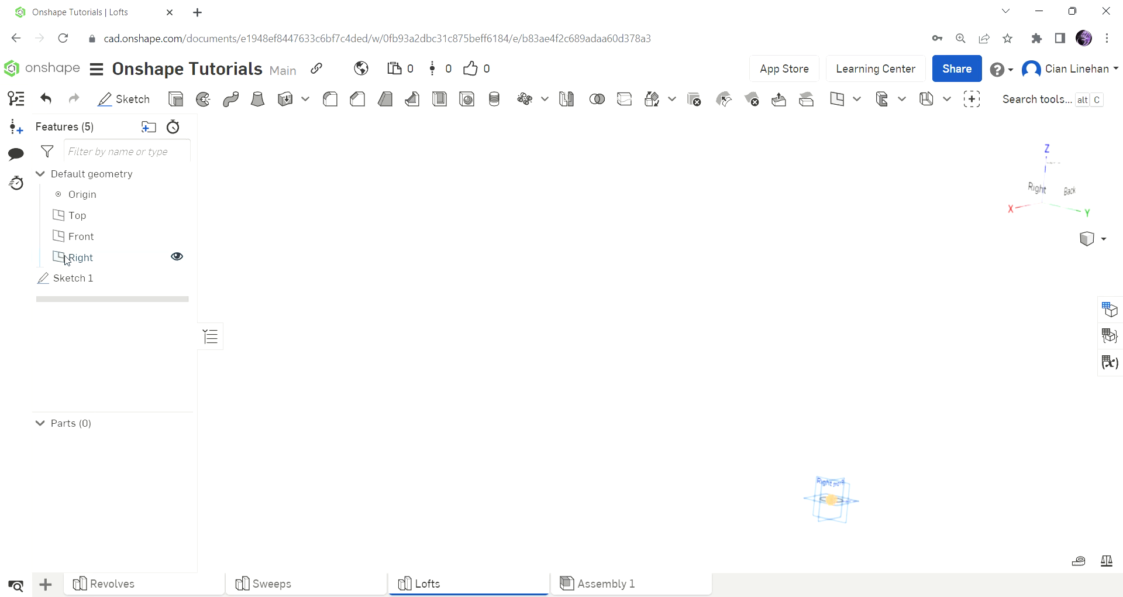
{"action": "key", "text": "Delete"}
Sketch a 5 in diameter circle centred on the origin of the Top plane and finish the sketch.
{"action": "right_click_drag", "start_coordinate": [642, 374], "coordinate": [611, 397]}
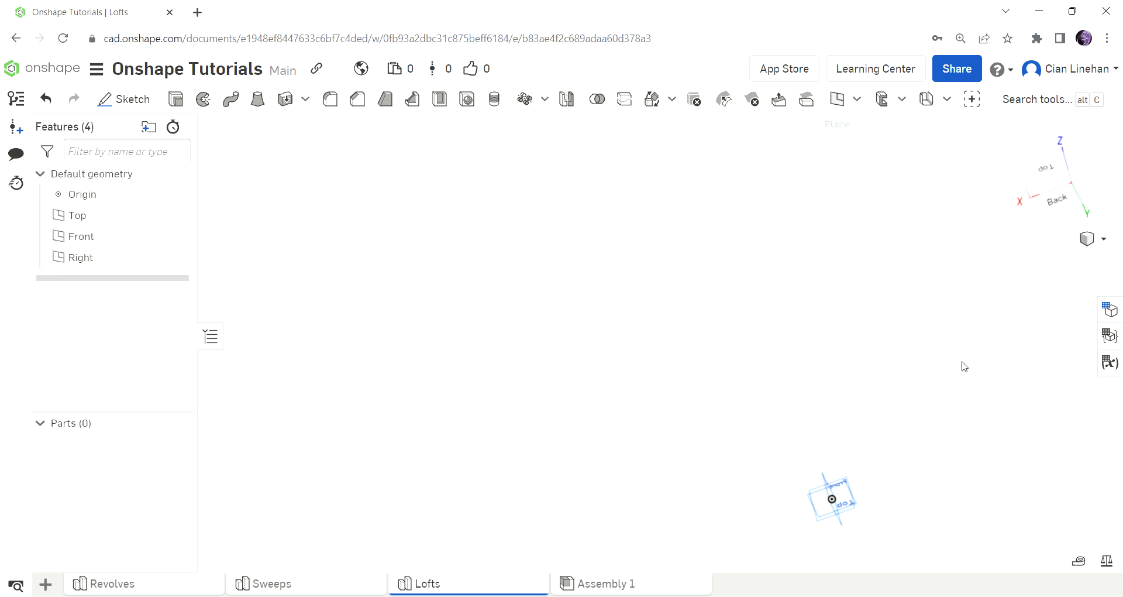
{"action": "scroll", "coordinate": [862, 526], "scroll_direction": "up", "scroll_amount": 5}
{"action": "right_click_drag", "start_coordinate": [836, 500], "coordinate": [620, 450]}
{"action": "left_click", "coordinate": [155, 100]}
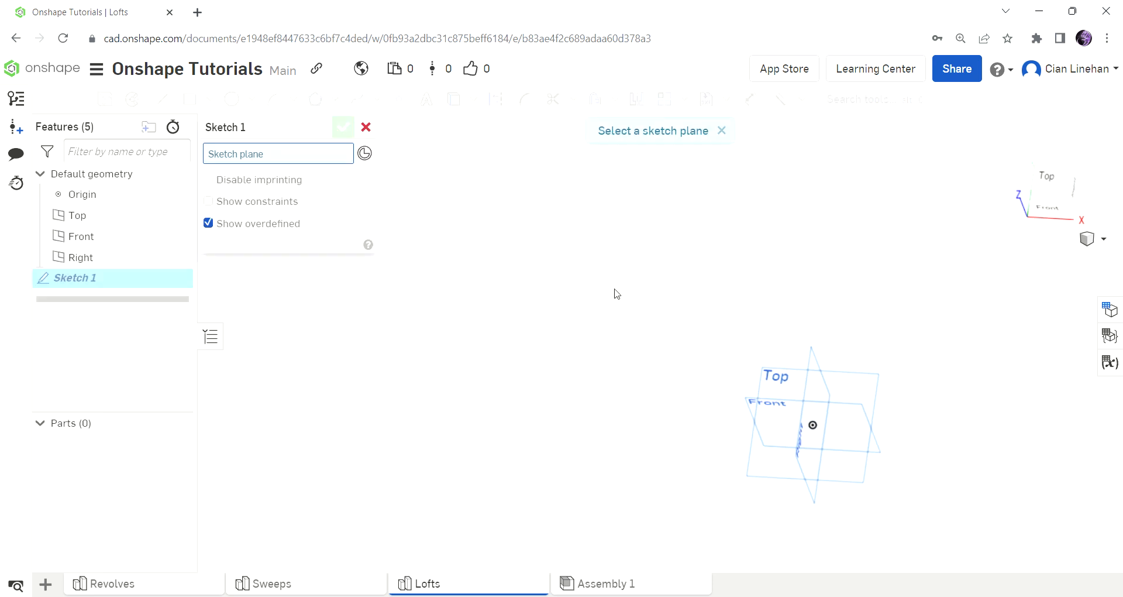
{"action": "left_click", "coordinate": [786, 379]}
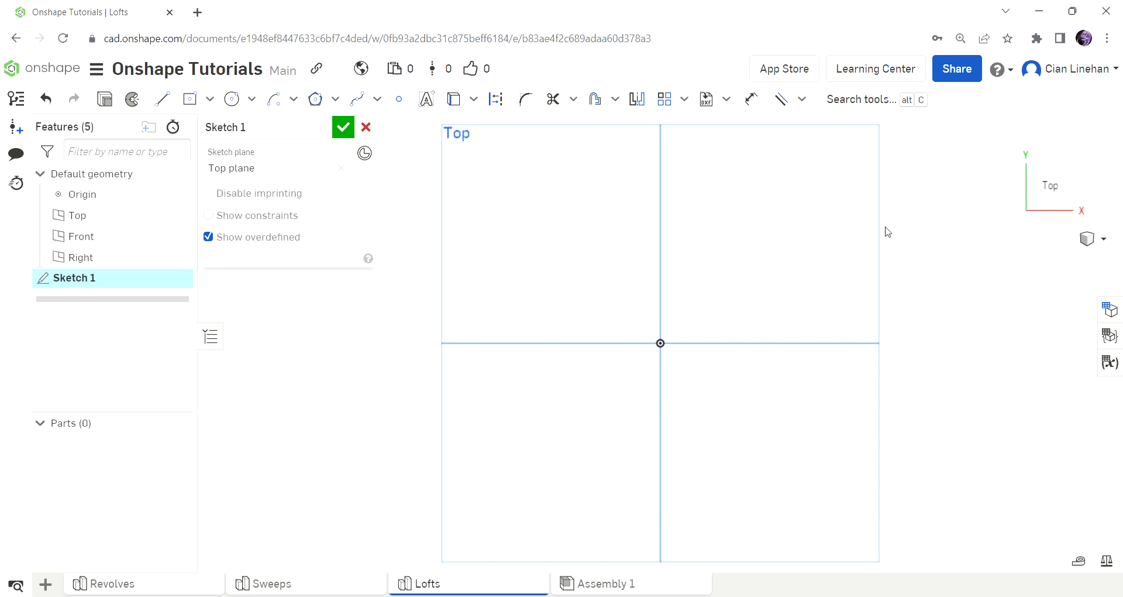
{"action": "left_click", "coordinate": [232, 99]}
{"action": "left_click_drag", "start_coordinate": [670, 347], "coordinate": [775, 243]}
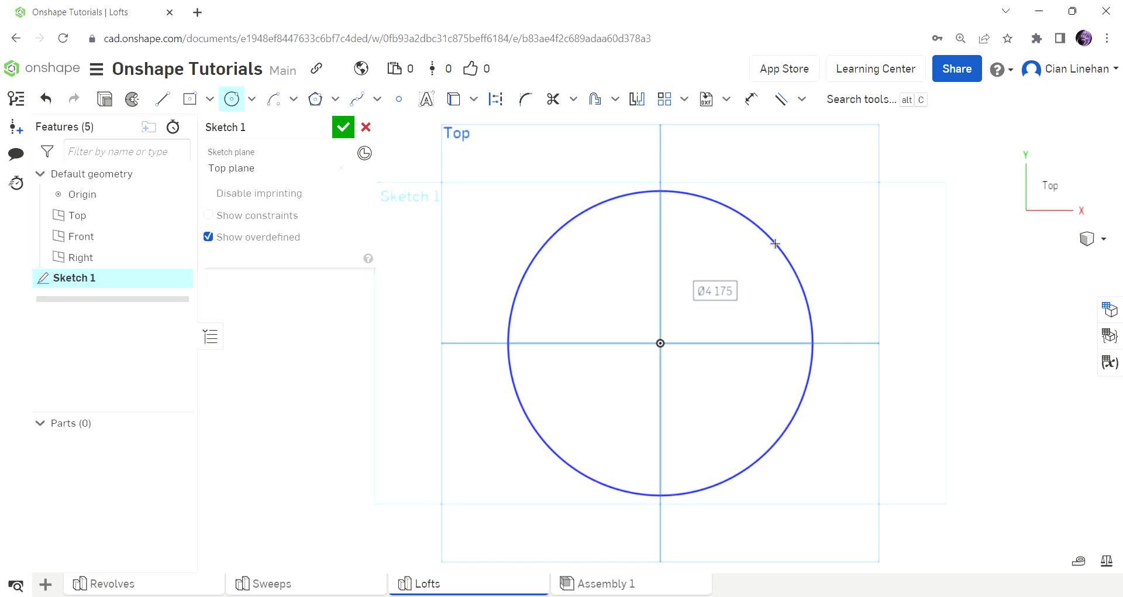
{"action": "type", "text": "5"}
{"action": "key", "text": "Return"}
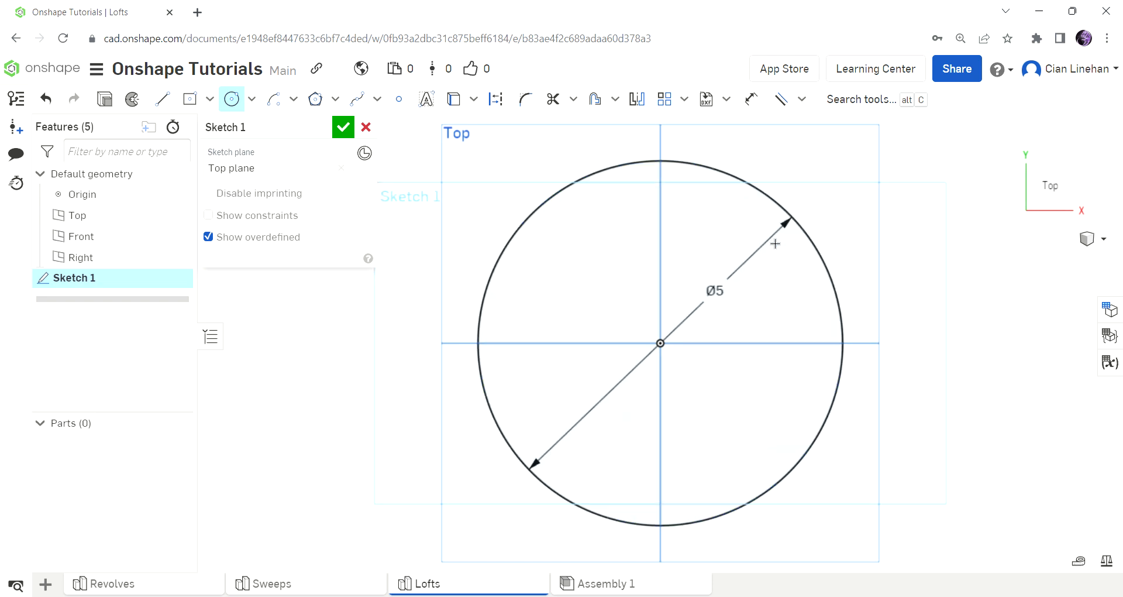
{"action": "left_click", "coordinate": [342, 127]}
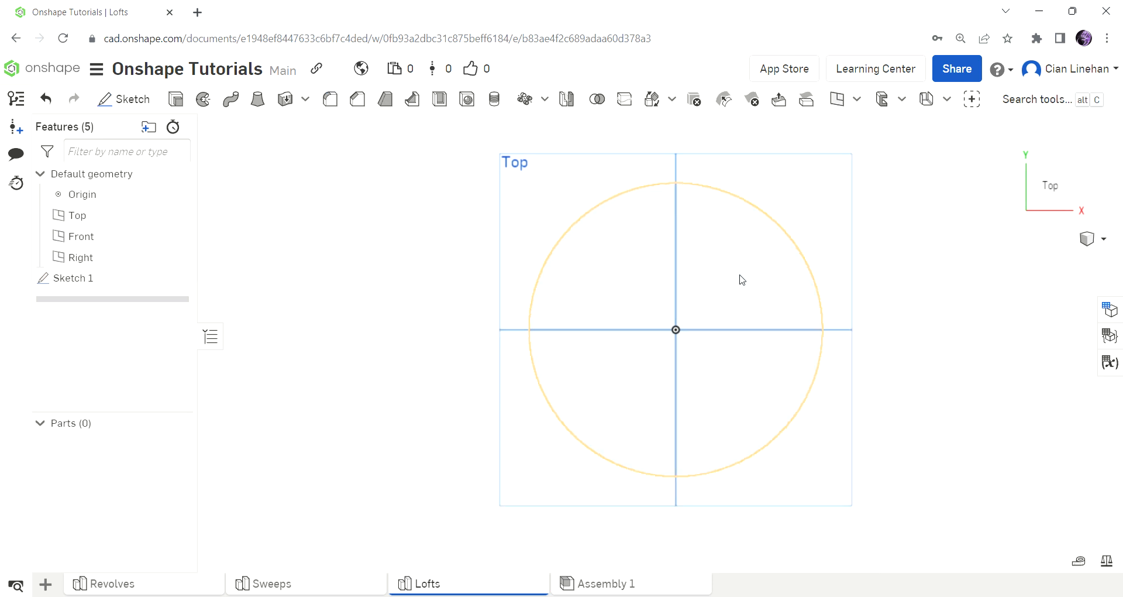
Create a plane offset 60 in above the Top plane.
{"action": "right_click_drag", "start_coordinate": [830, 254], "coordinate": [783, 187]}
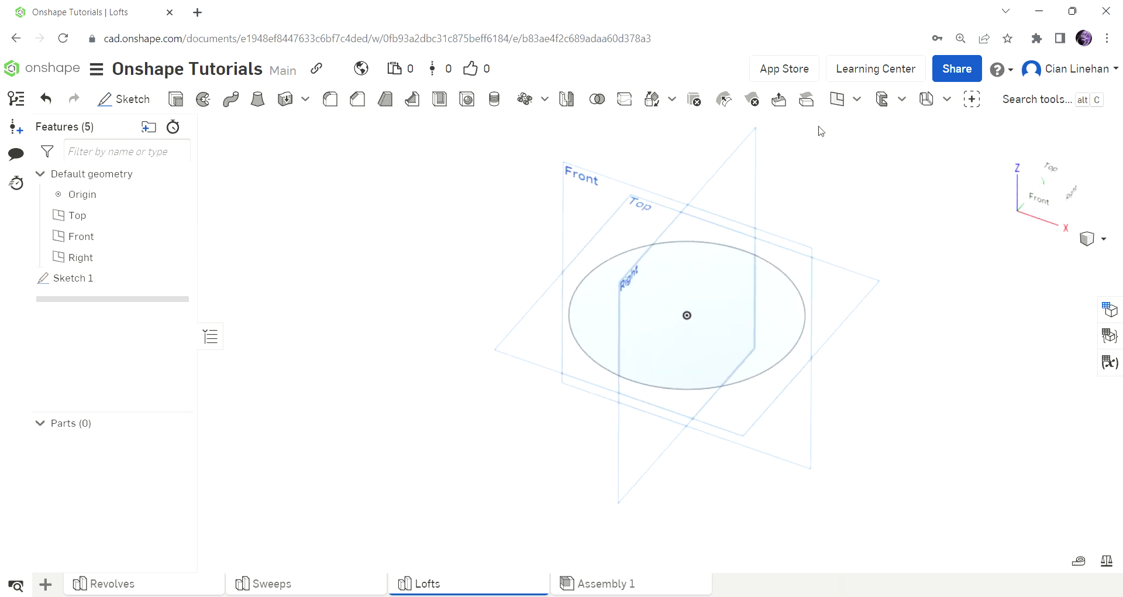
{"action": "left_click", "coordinate": [837, 99]}
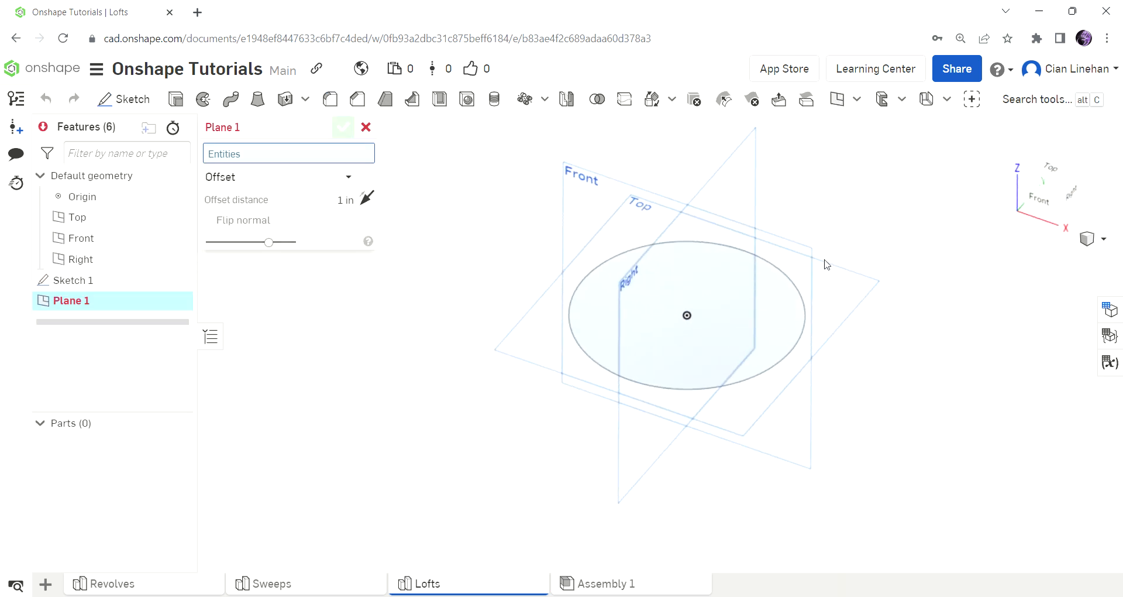
{"action": "left_click", "coordinate": [825, 261]}
{"action": "scroll", "coordinate": [875, 381], "scroll_direction": "down", "scroll_amount": 5}
{"action": "scroll", "coordinate": [875, 383], "scroll_direction": "down", "scroll_amount": 3}
{"action": "left_click_drag", "start_coordinate": [834, 329], "coordinate": [835, 184]}
{"action": "scroll", "coordinate": [875, 410], "scroll_direction": "down", "scroll_amount": 3}
{"action": "right_click_drag", "start_coordinate": [875, 413], "coordinate": [872, 382]}
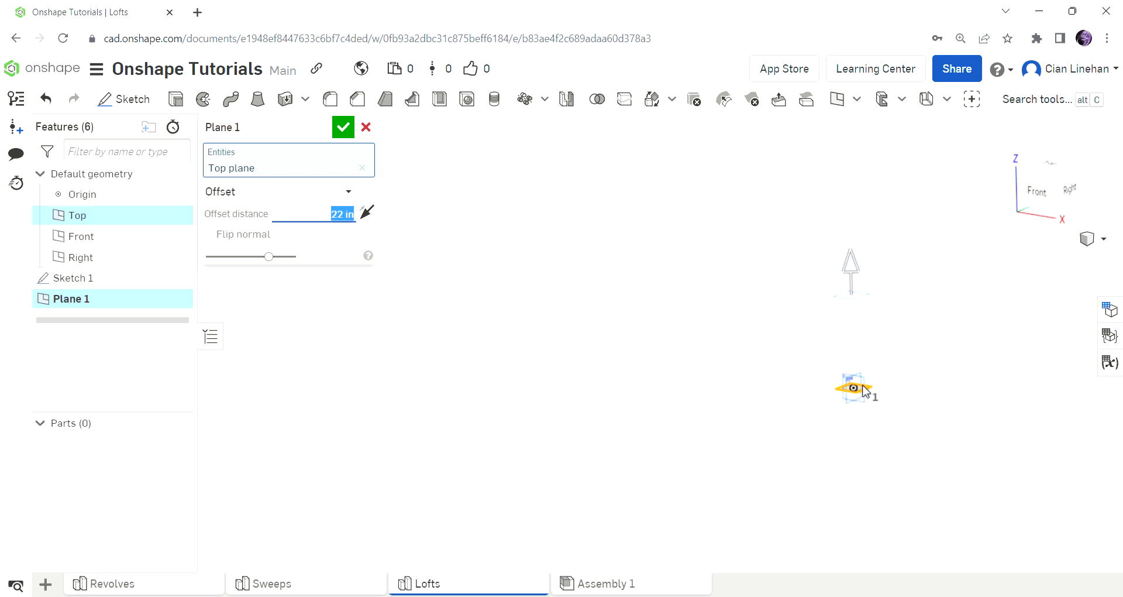
{"action": "left_click_drag", "start_coordinate": [852, 268], "coordinate": [906, 350]}
{"action": "type", "text": "60"}
{"action": "key", "text": "Return"}
{"action": "right_click_drag", "start_coordinate": [908, 351], "coordinate": [944, 356]}
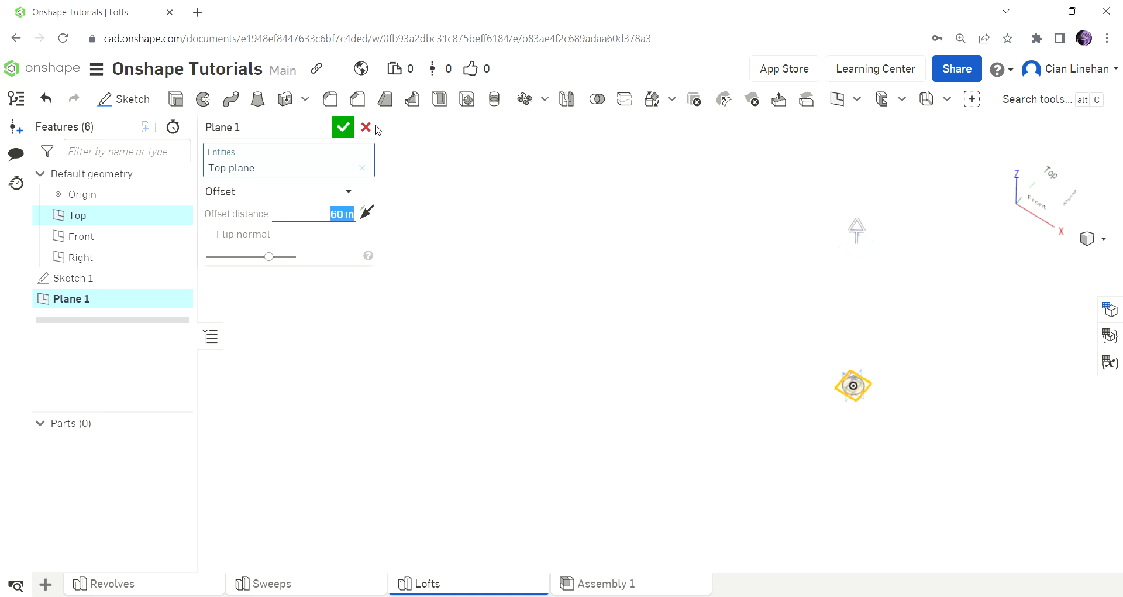
{"action": "left_click", "coordinate": [343, 127]}
Examine the position of the new offset plane relative to the 5 in base circle.
{"action": "scroll", "coordinate": [842, 401], "scroll_direction": "up", "scroll_amount": 10}
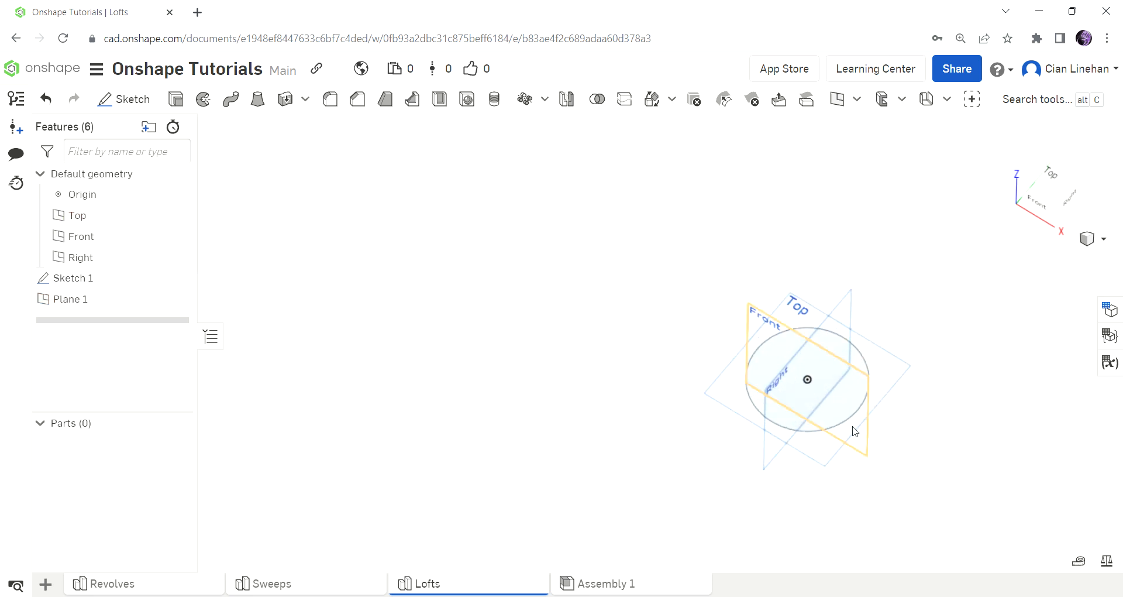
{"action": "right_click", "coordinate": [837, 399]}
{"action": "left_click", "coordinate": [564, 293]}
{"action": "scroll", "coordinate": [556, 287], "scroll_direction": "down", "scroll_amount": 6}
{"action": "scroll", "coordinate": [871, 313], "scroll_direction": "up", "scroll_amount": 4}
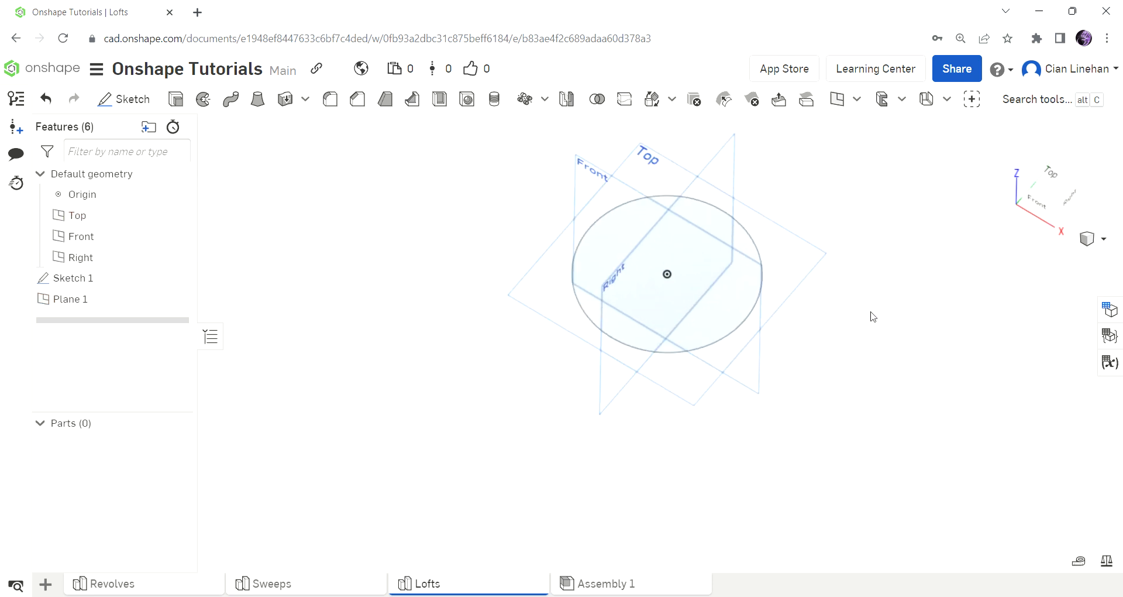
{"action": "right_click_drag", "start_coordinate": [871, 313], "coordinate": [862, 280]}
{"action": "scroll", "coordinate": [702, 179], "scroll_direction": "down", "scroll_amount": 10}
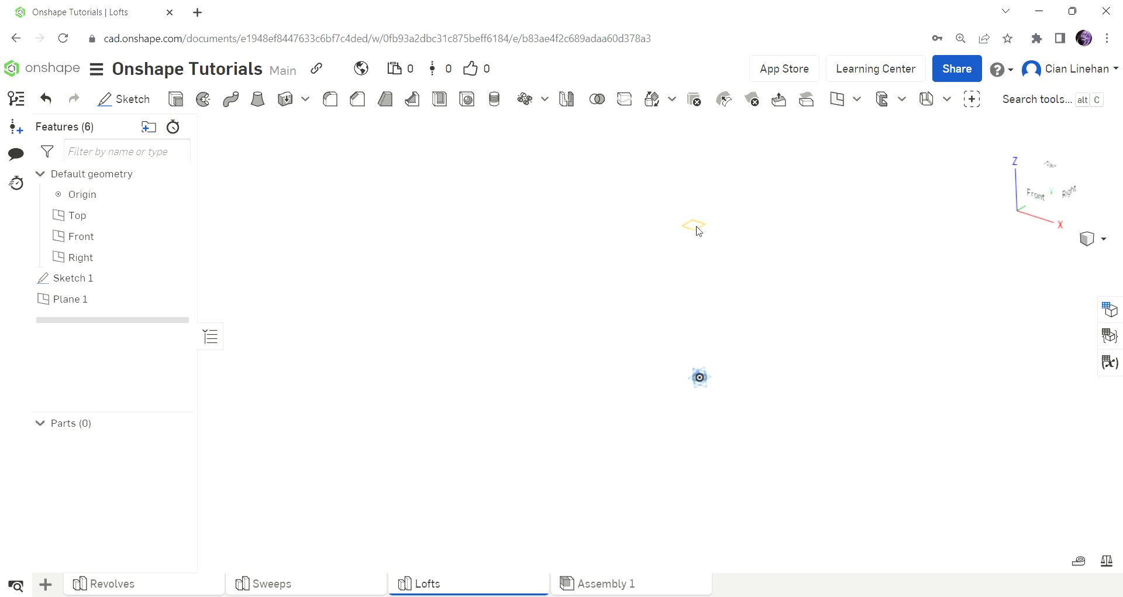
{"action": "scroll", "coordinate": [676, 354], "scroll_direction": "up", "scroll_amount": 5}
{"action": "scroll", "coordinate": [676, 380], "scroll_direction": "down", "scroll_amount": 5}
{"action": "scroll", "coordinate": [672, 324], "scroll_direction": "up", "scroll_amount": 4}
{"action": "scroll", "coordinate": [677, 476], "scroll_direction": "up", "scroll_amount": 1}
Sketch on Plane 1, projecting the 5 in base circle onto it with Use (Project/Convert), and finish the sketch.
{"action": "left_click", "coordinate": [157, 98]}
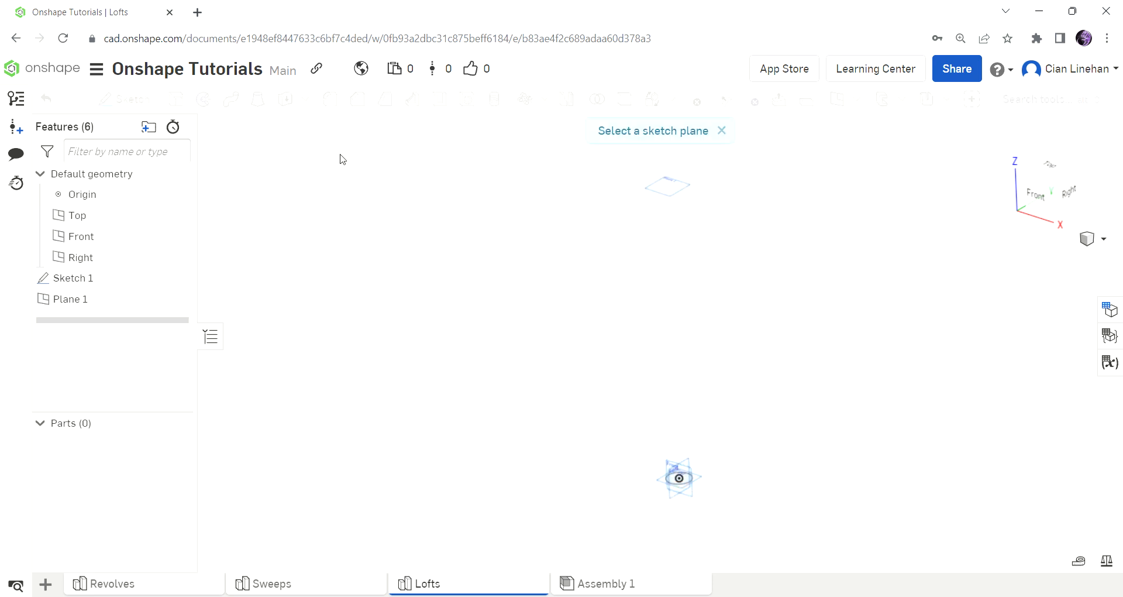
{"action": "left_click", "coordinate": [667, 186]}
{"action": "left_click", "coordinate": [1047, 177]}
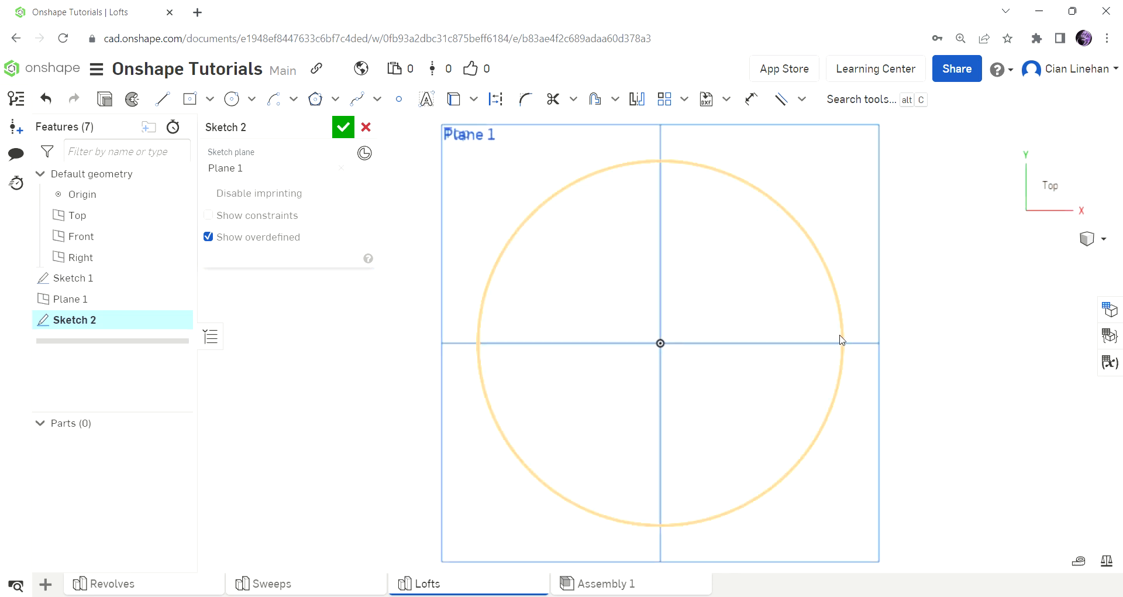
{"action": "scroll", "coordinate": [702, 280], "scroll_direction": "down", "scroll_amount": 5}
{"action": "mouse_move", "coordinate": [665, 312]}
{"action": "right_mouse_down"}
{"action": "mouse_move", "coordinate": [655, 317]}
{"action": "mouse_move", "coordinate": [664, 323]}
{"action": "right_mouse_up"}
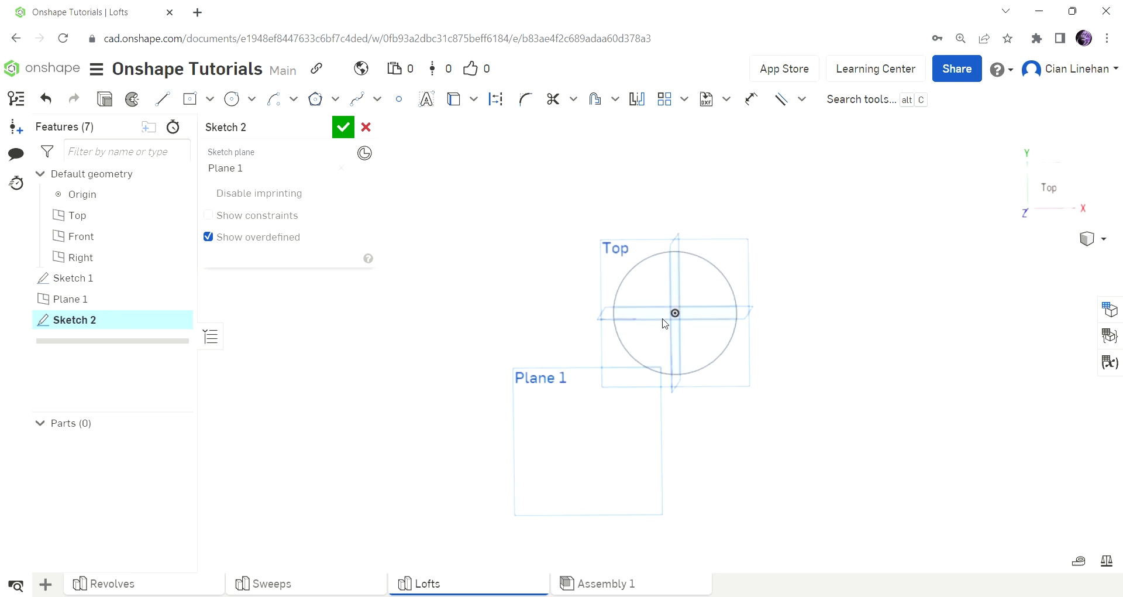
{"action": "left_click", "coordinate": [1050, 211]}
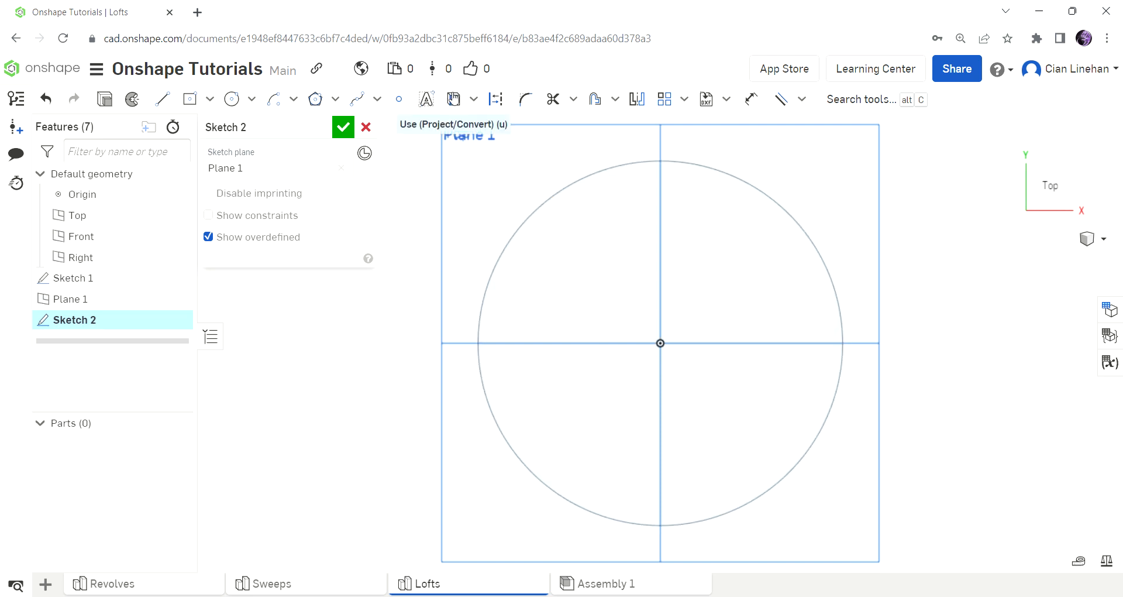
{"action": "left_click", "coordinate": [453, 99]}
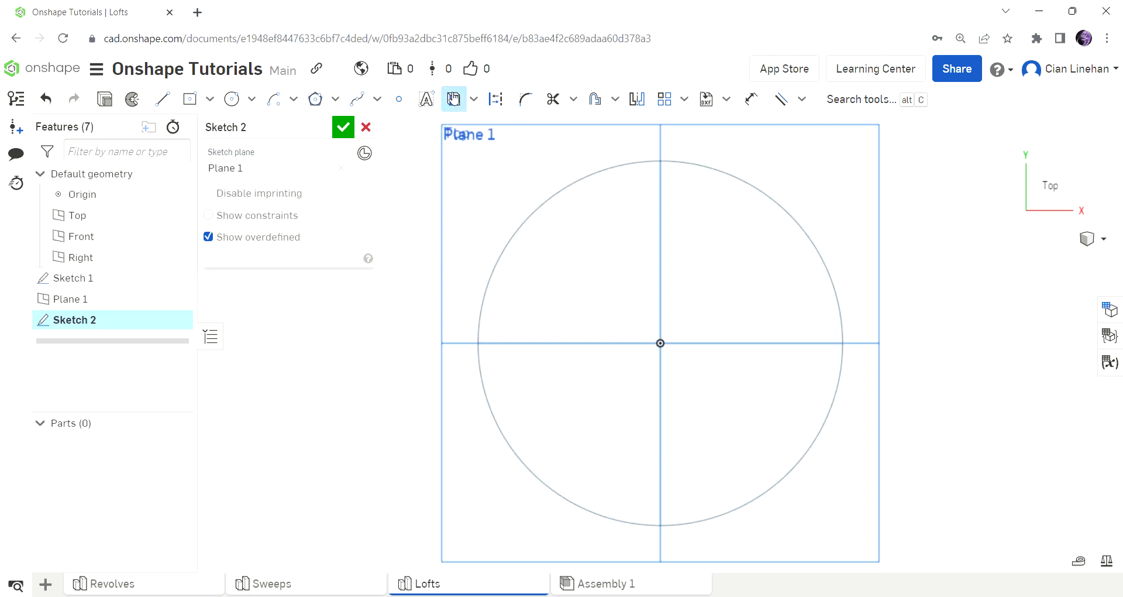
{"action": "left_click", "coordinate": [794, 214]}
{"action": "right_click_drag", "start_coordinate": [855, 298], "coordinate": [923, 288]}
{"action": "left_click", "coordinate": [345, 128]}
Loft a new solid from the base circle on the Top plane to the projected circle on Plane 1.
{"action": "scroll", "coordinate": [497, 204], "scroll_direction": "down", "scroll_amount": 6}
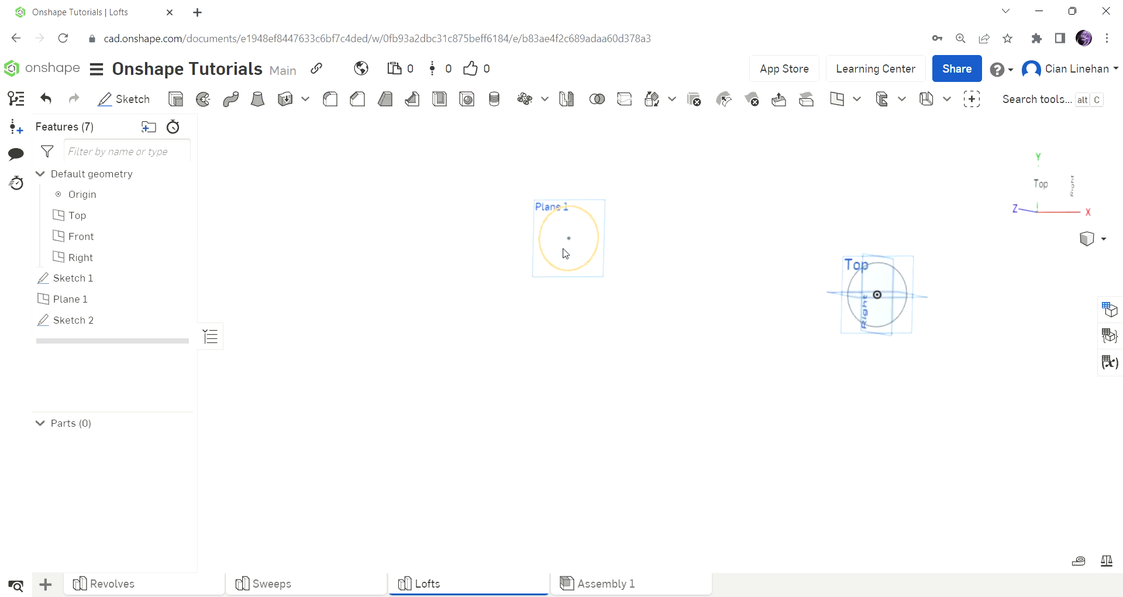
{"action": "mouse_move", "coordinate": [819, 295]}
{"action": "right_mouse_down"}
{"action": "mouse_move", "coordinate": [854, 316]}
{"action": "mouse_move", "coordinate": [855, 286]}
{"action": "right_mouse_up"}
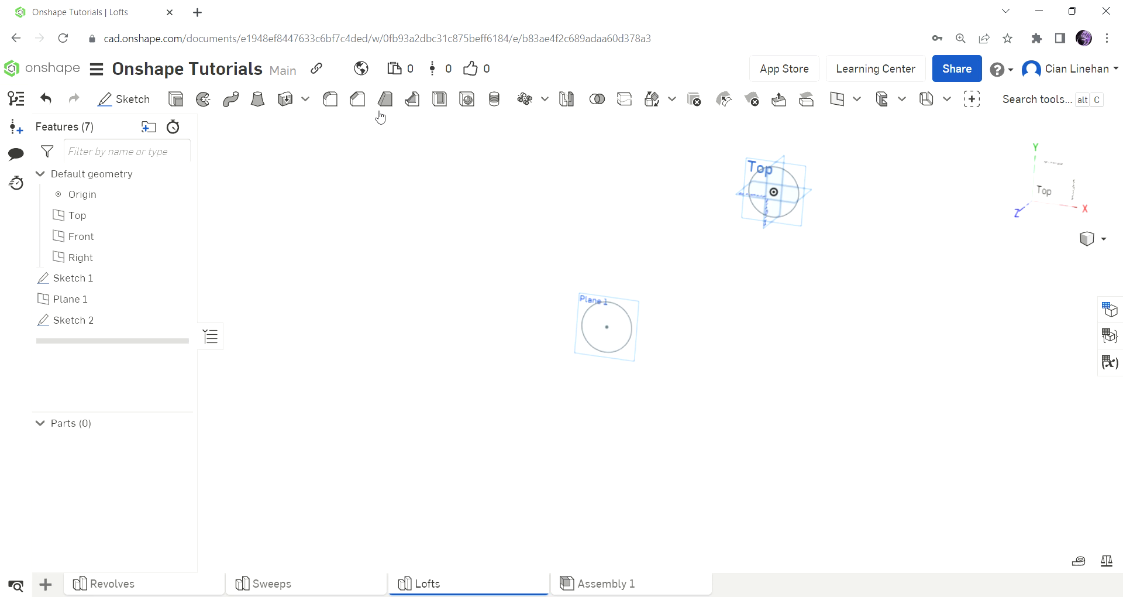
{"action": "left_click", "coordinate": [259, 100]}
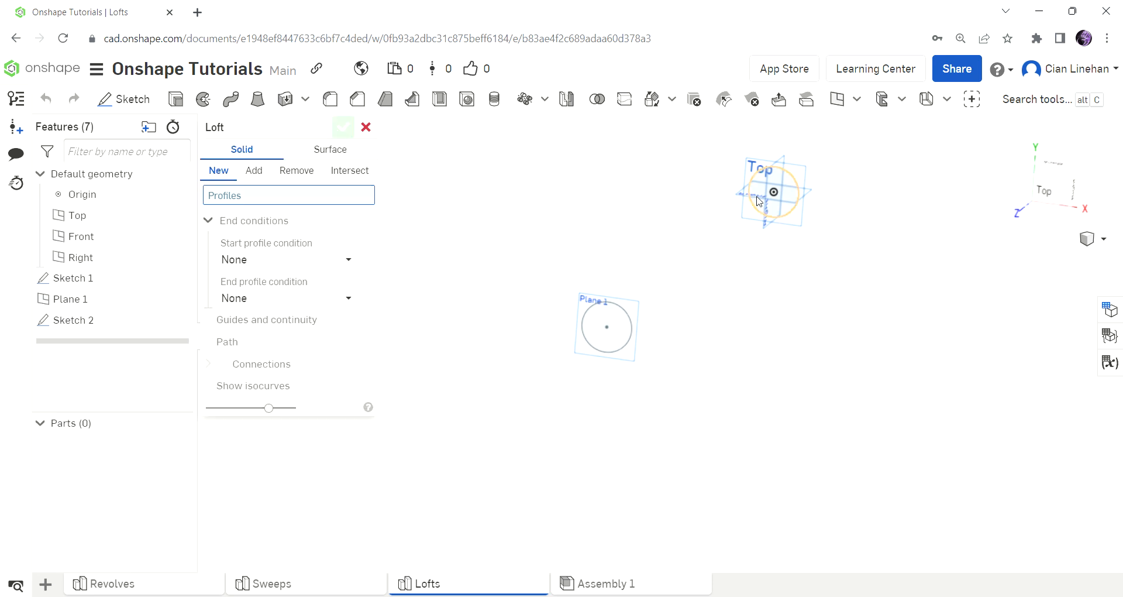
{"action": "left_click", "coordinate": [782, 188]}
{"action": "left_click", "coordinate": [622, 329]}
{"action": "mouse_move", "coordinate": [882, 333]}
{"action": "right_mouse_down"}
{"action": "mouse_move", "coordinate": [883, 356]}
{"action": "mouse_move", "coordinate": [885, 289]}
{"action": "right_mouse_up"}
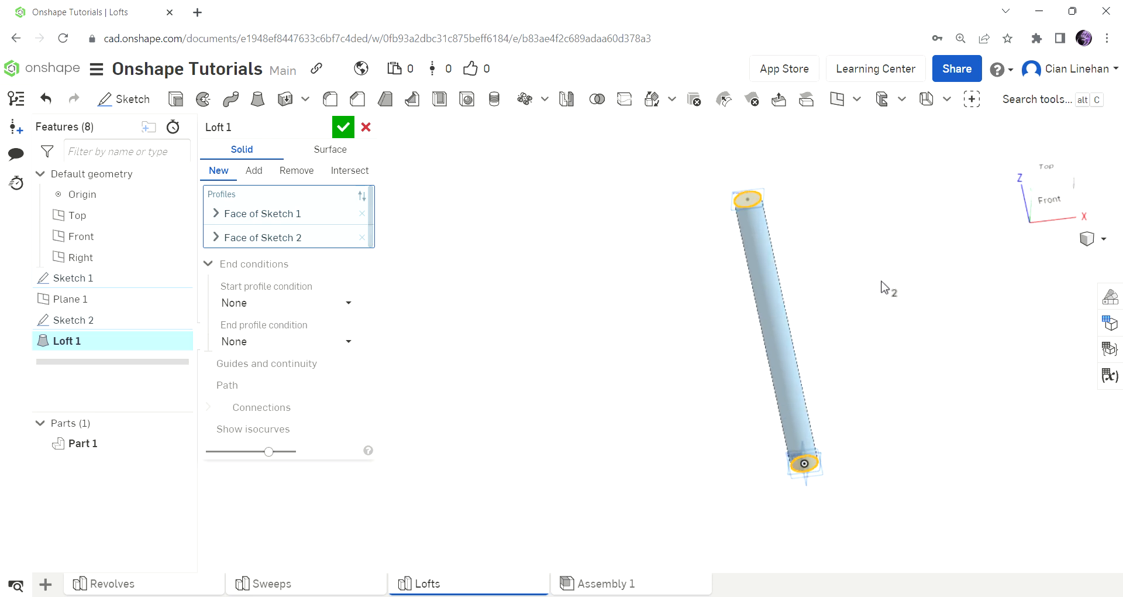
{"action": "left_click", "coordinate": [343, 127]}
Sketch a 4.257 in diameter circle centred on the lofted column's upper end face and finish the sketch.
{"action": "scroll", "coordinate": [721, 376], "scroll_direction": "down", "scroll_amount": 3}
{"action": "right_click_drag", "start_coordinate": [720, 376], "coordinate": [739, 392]}
{"action": "scroll", "coordinate": [744, 384], "scroll_direction": "up", "scroll_amount": 4}
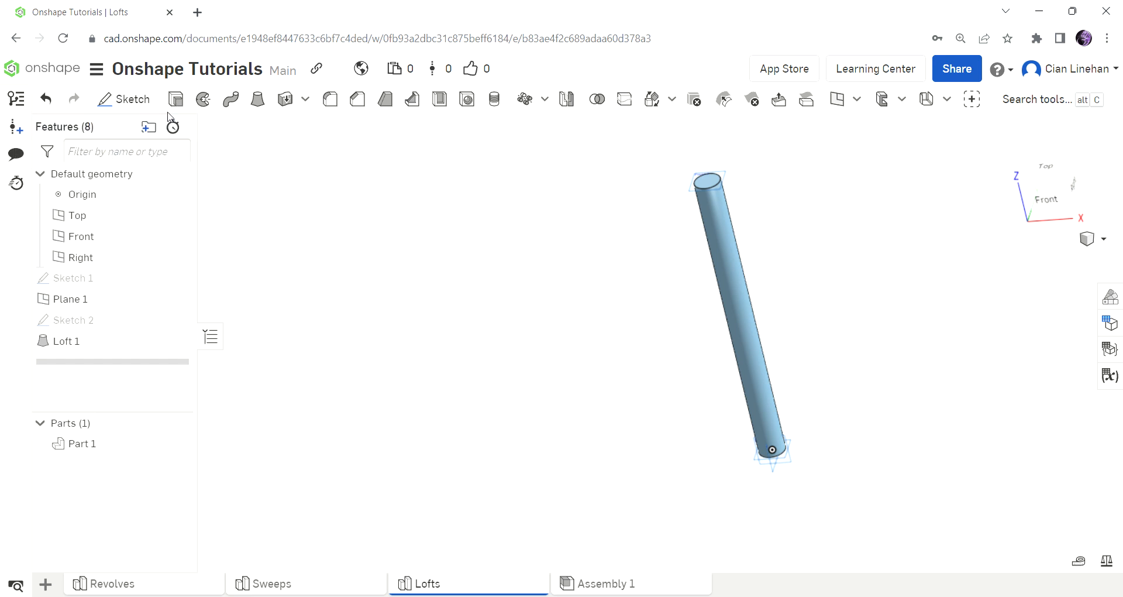
{"action": "scroll", "coordinate": [721, 170], "scroll_direction": "up", "scroll_amount": 5}
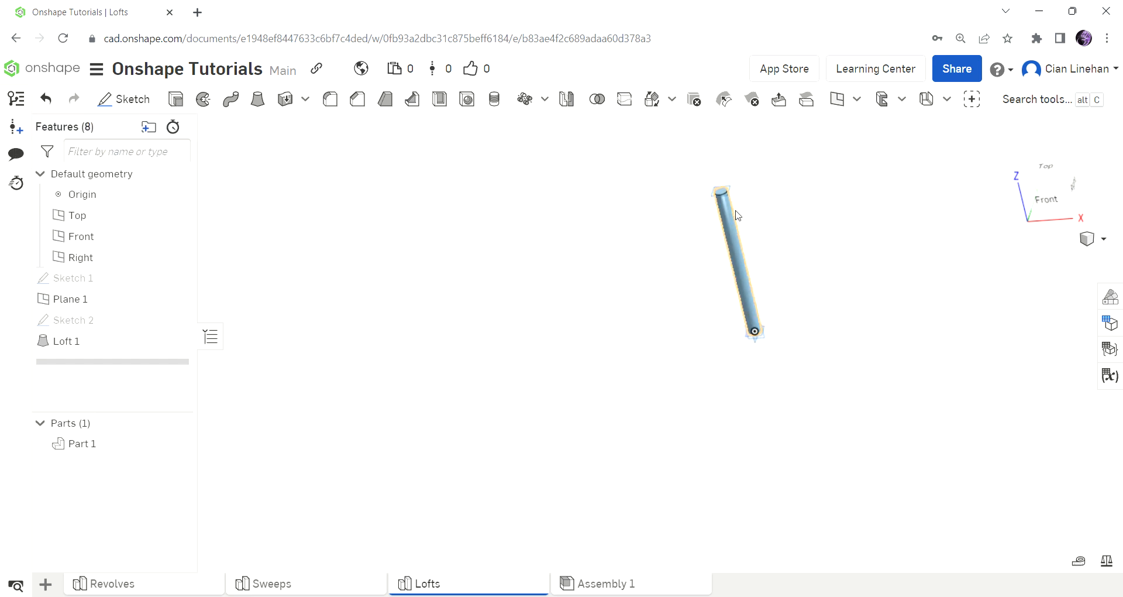
{"action": "scroll", "coordinate": [721, 169], "scroll_direction": "down", "scroll_amount": 10}
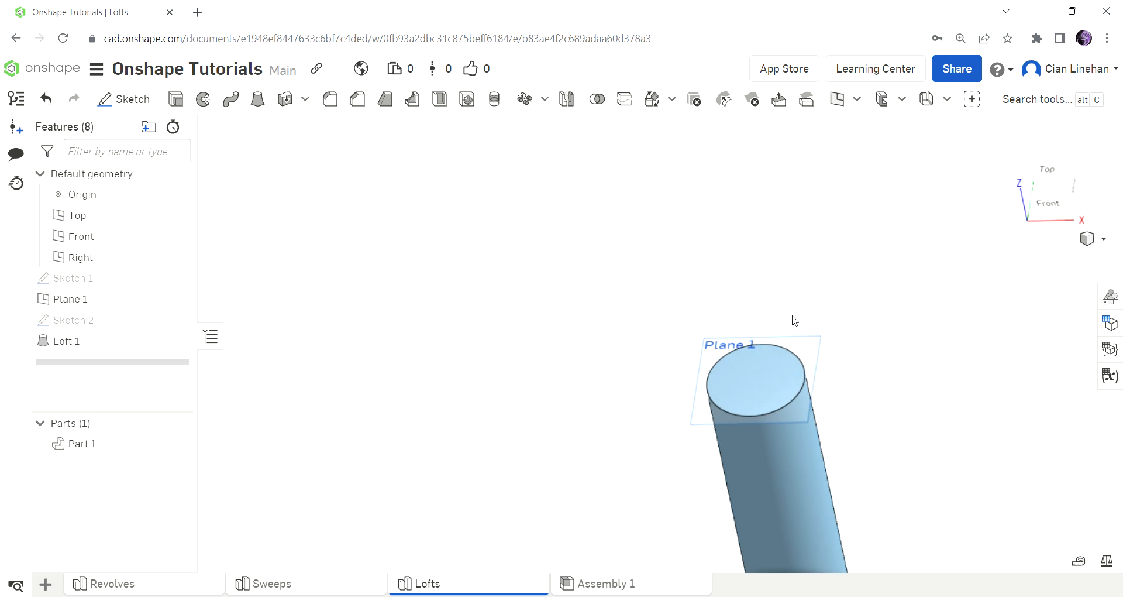
{"action": "scroll", "coordinate": [807, 374], "scroll_direction": "down", "scroll_amount": 5}
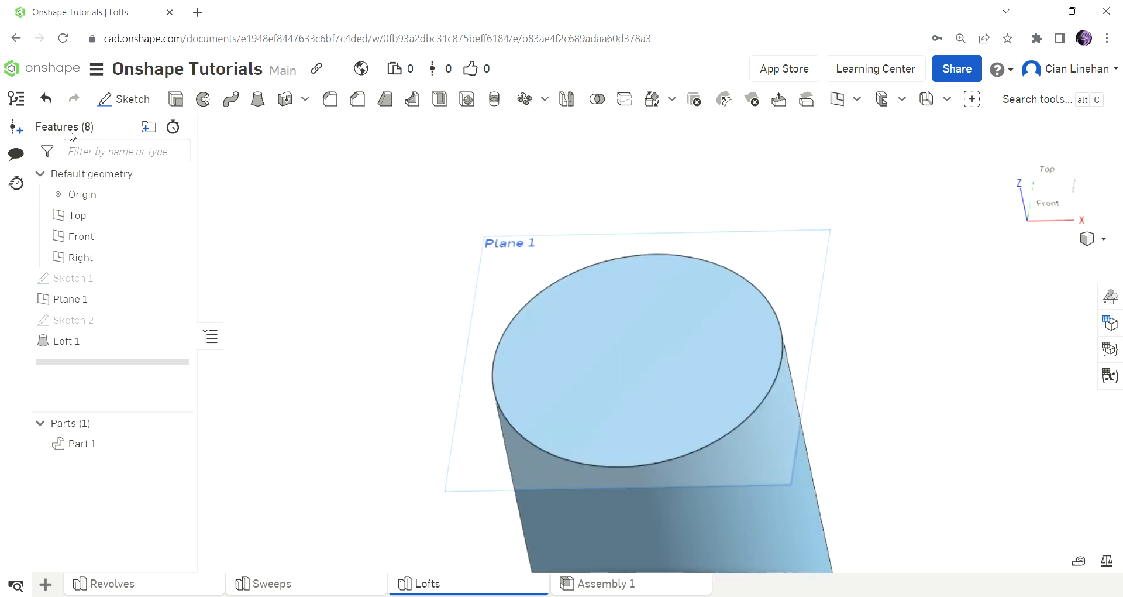
{"action": "key", "text": "shift+s"}
{"action": "left_click", "coordinate": [695, 328]}
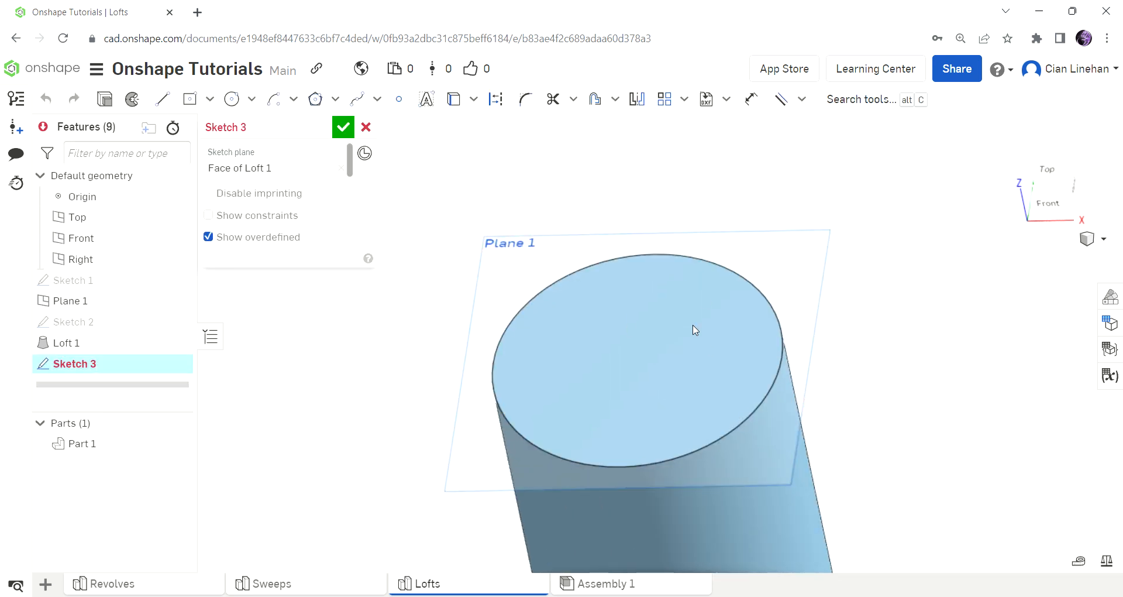
{"action": "key", "text": "c"}
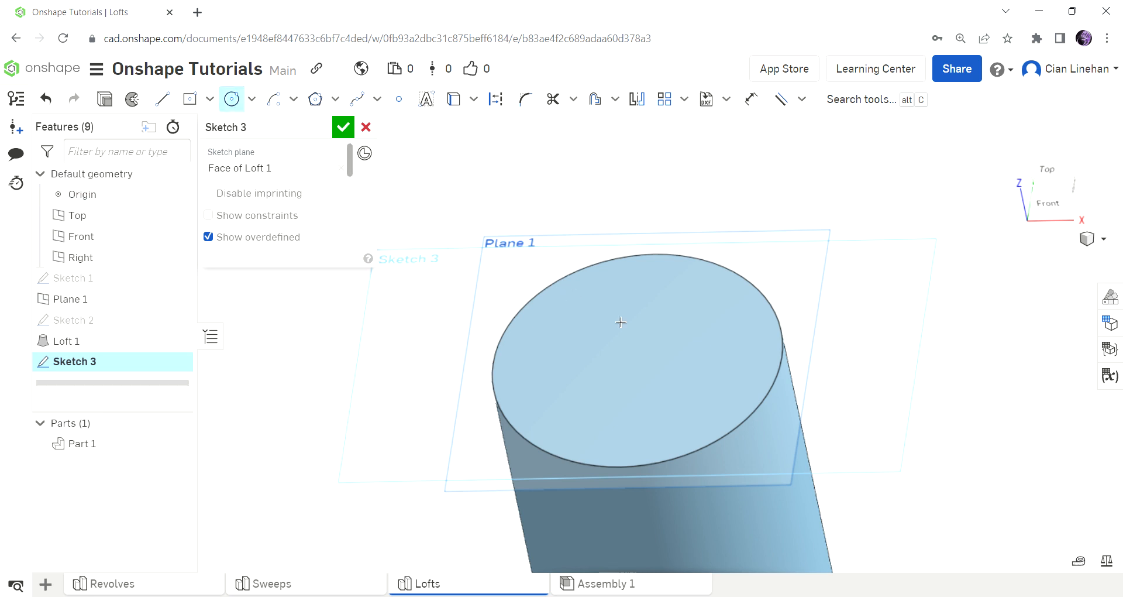
{"action": "key", "text": "n"}
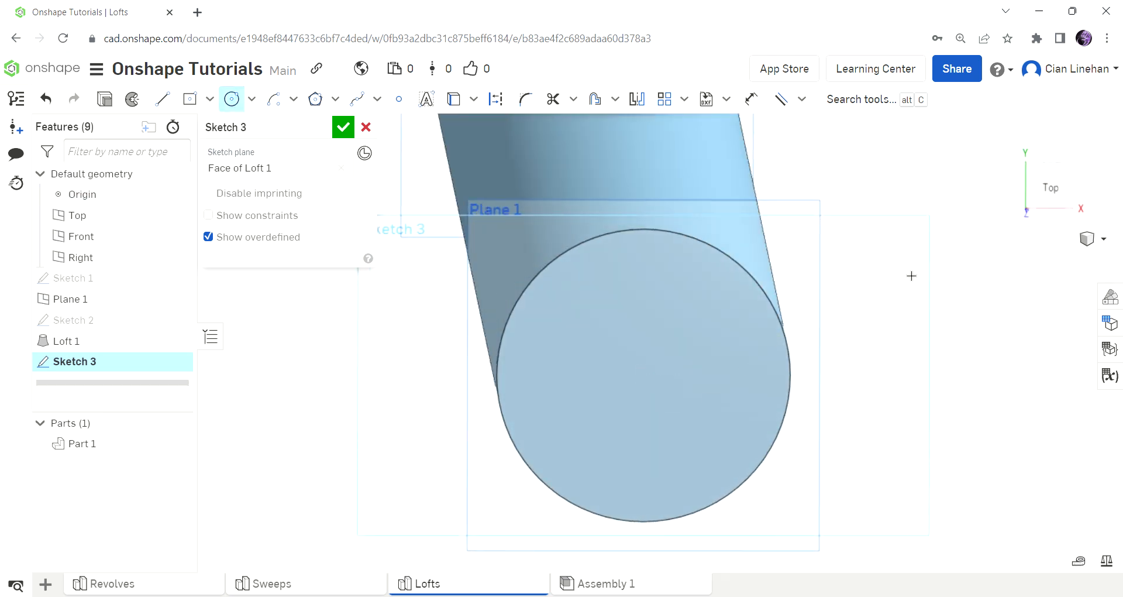
{"action": "left_click", "coordinate": [664, 349]}
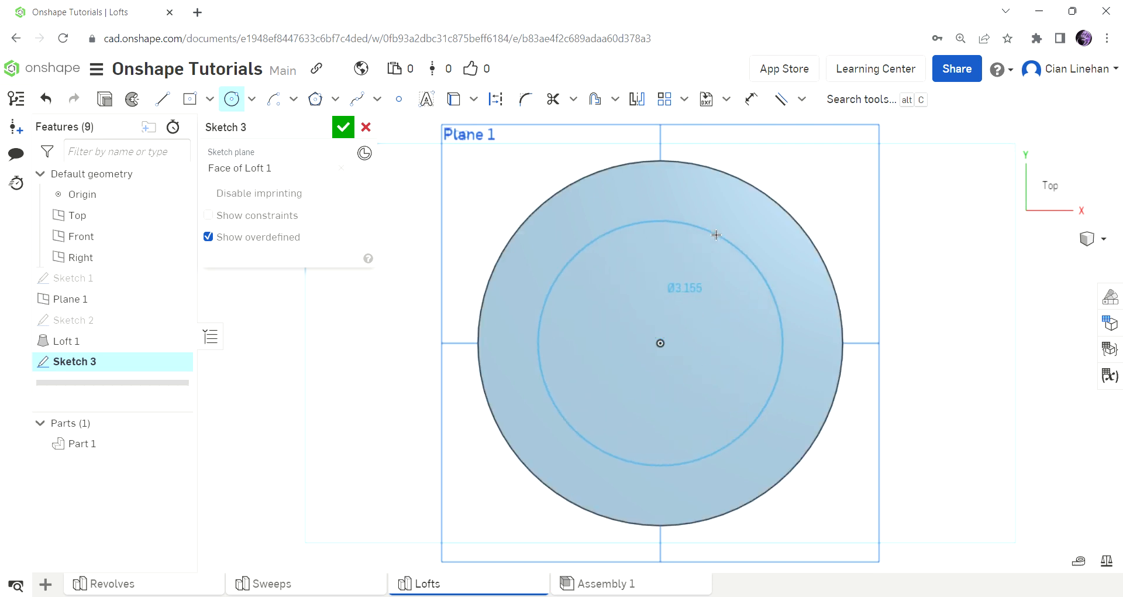
{"action": "left_click", "coordinate": [731, 205]}
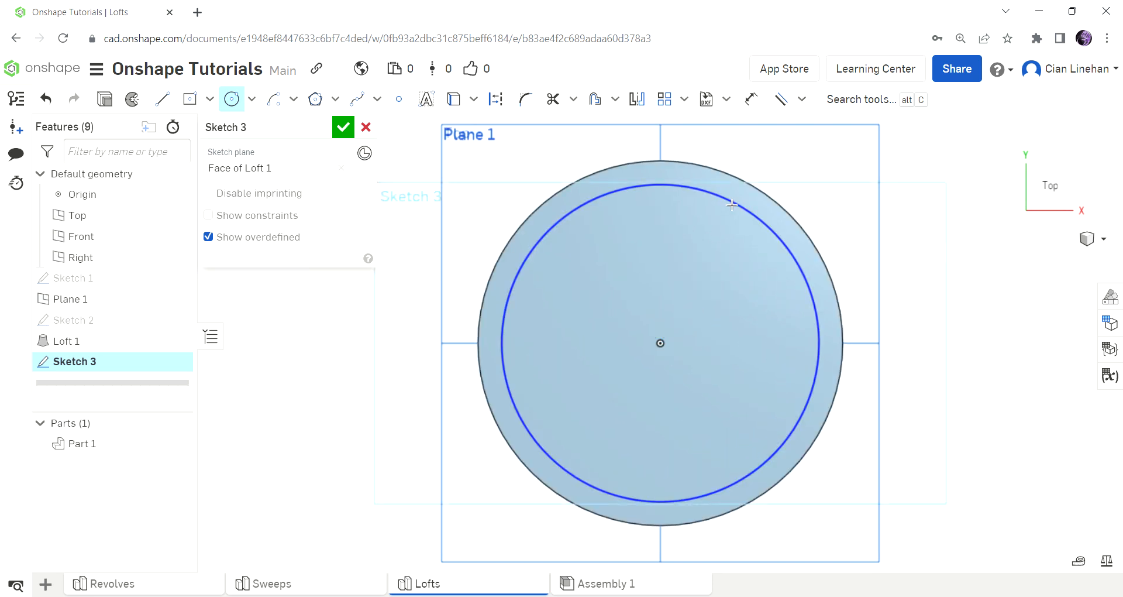
{"action": "type", "text": "4.25678"}
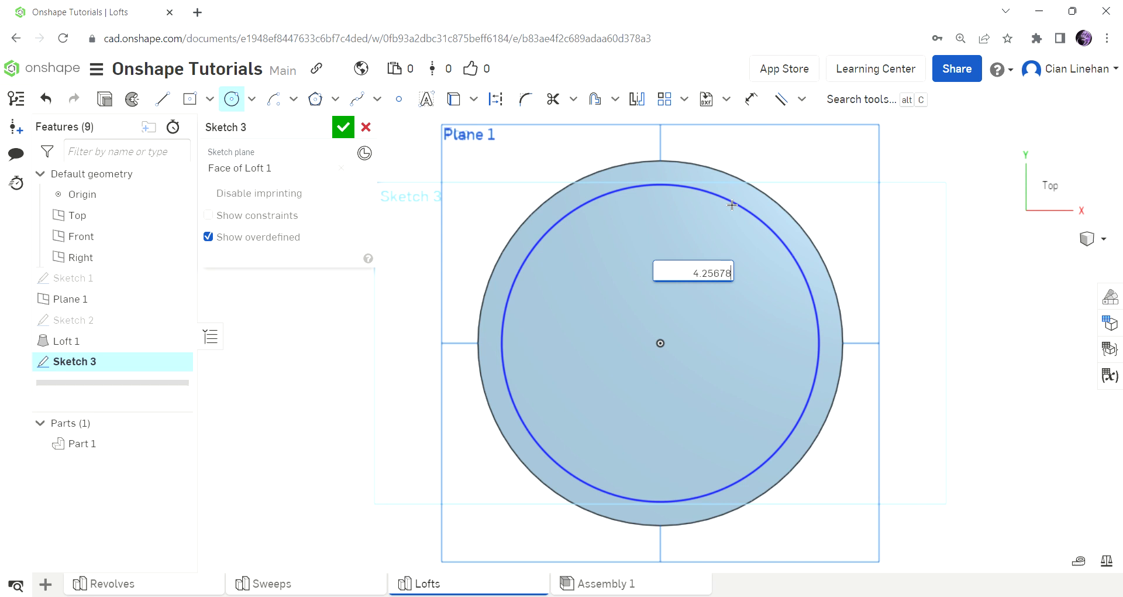
{"action": "key", "text": "Return"}
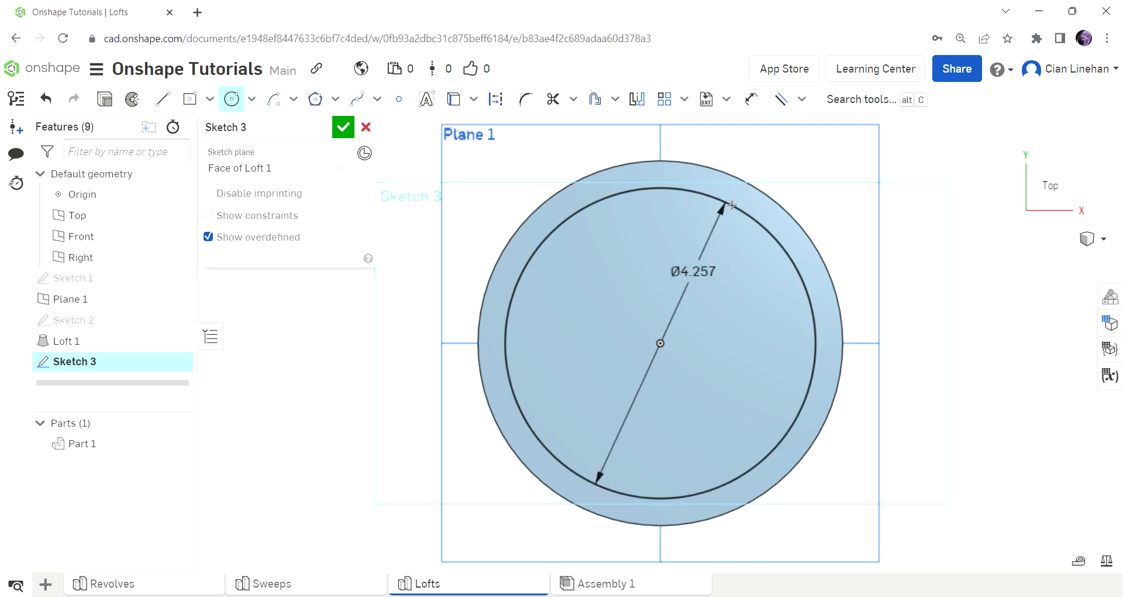
{"action": "left_click", "coordinate": [343, 127]}
Create a plane offset upward from the 4.257 in circle's face, above the column's upper end.
{"action": "scroll", "coordinate": [543, 337], "scroll_direction": "down", "scroll_amount": 5}
{"action": "right_click_drag", "start_coordinate": [544, 337], "coordinate": [643, 339]}
{"action": "left_click", "coordinate": [839, 100]}
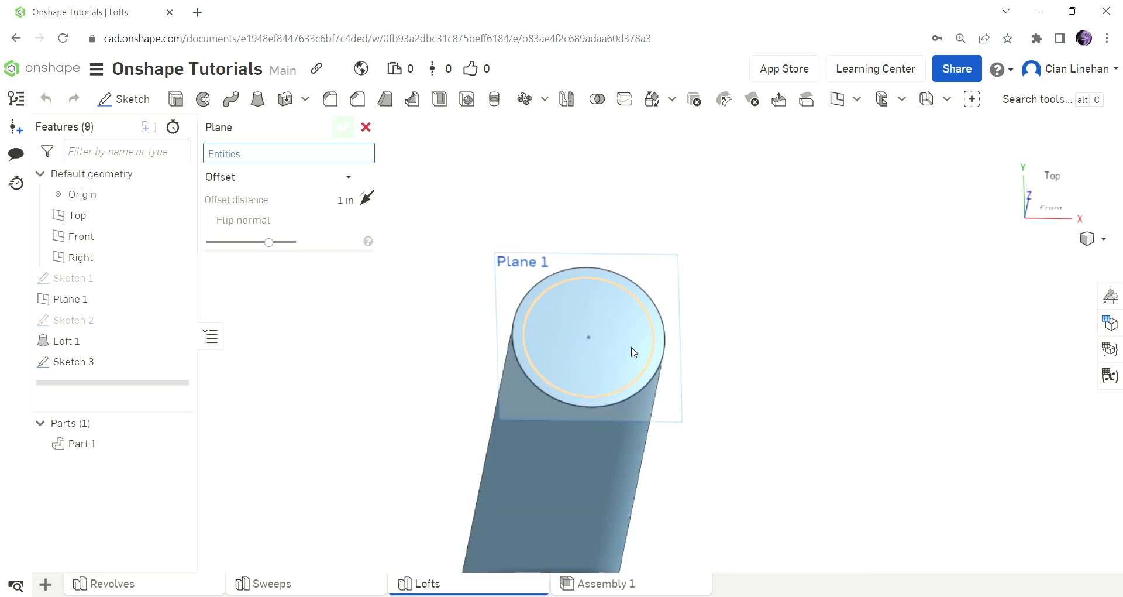
{"action": "left_click", "coordinate": [623, 310]}
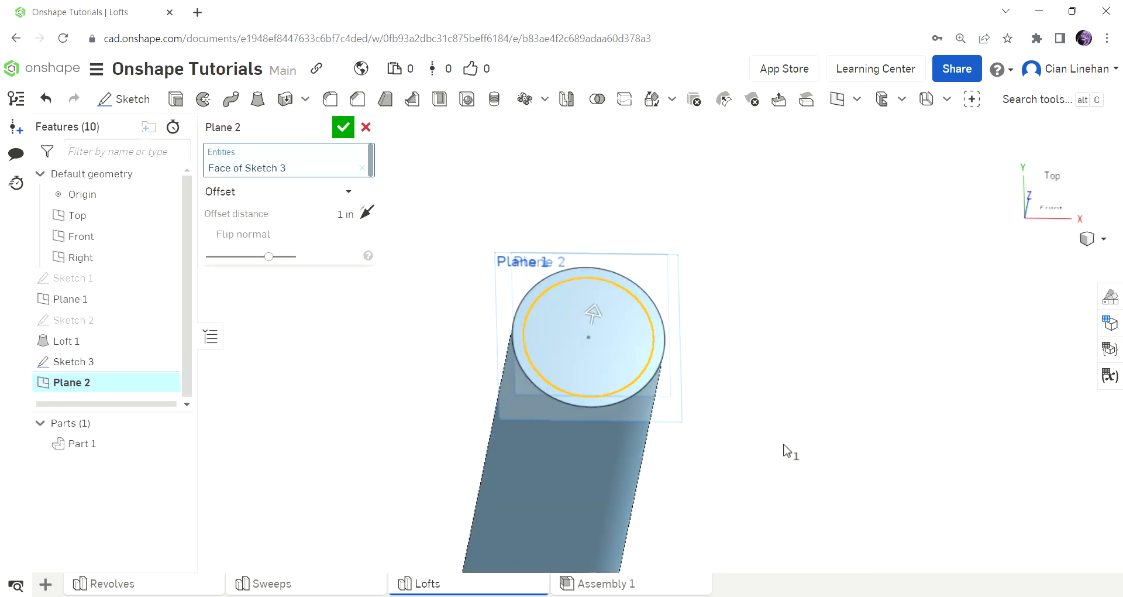
{"action": "right_click_drag", "start_coordinate": [785, 454], "coordinate": [779, 424]}
{"action": "left_click_drag", "start_coordinate": [585, 209], "coordinate": [585, 146]}
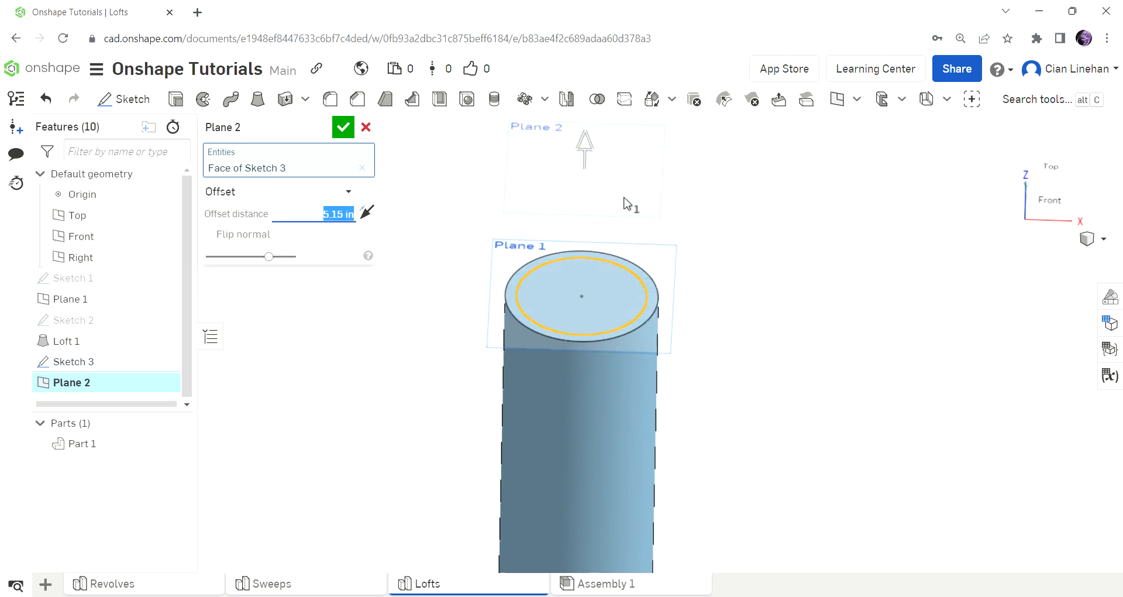
{"action": "scroll", "coordinate": [720, 374], "scroll_direction": "down", "scroll_amount": 4}
{"action": "right_click_drag", "start_coordinate": [719, 377], "coordinate": [720, 350]}
{"action": "left_click_drag", "start_coordinate": [638, 249], "coordinate": [649, 202]}
{"action": "scroll", "coordinate": [729, 276], "scroll_direction": "down", "scroll_amount": 7}
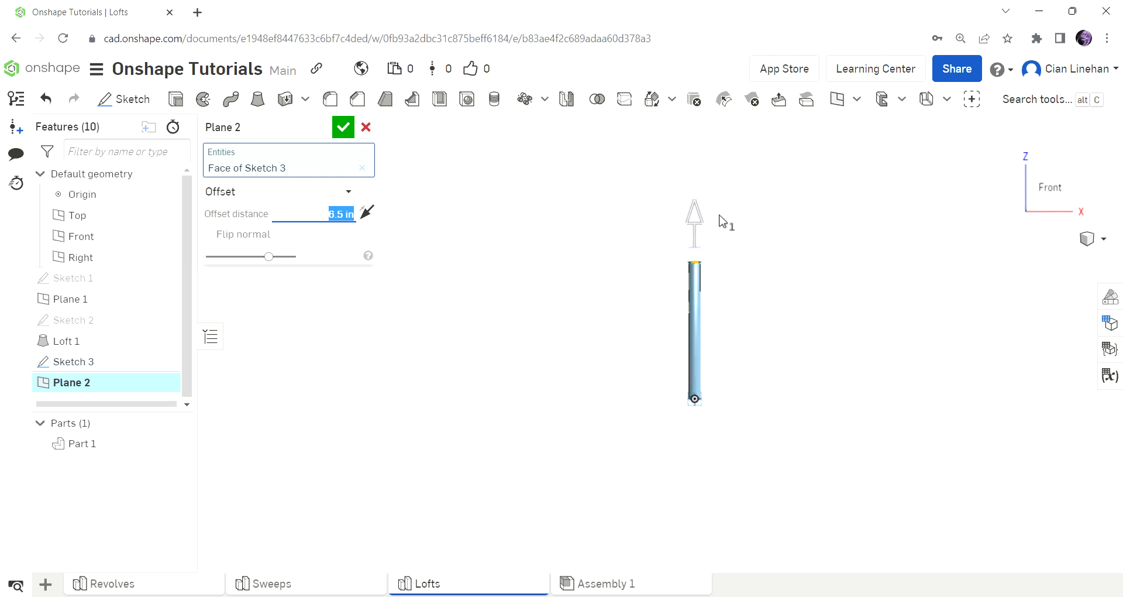
{"action": "scroll", "coordinate": [712, 224], "scroll_direction": "up", "scroll_amount": 6}
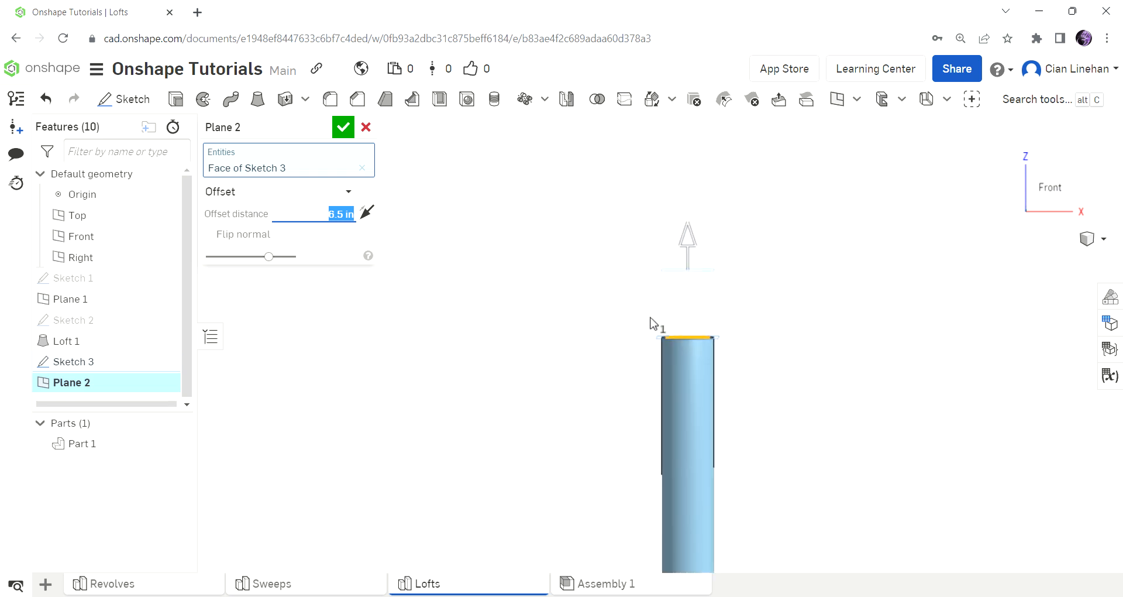
{"action": "left_click_drag", "start_coordinate": [683, 247], "coordinate": [683, 245]}
{"action": "left_click", "coordinate": [343, 127]}
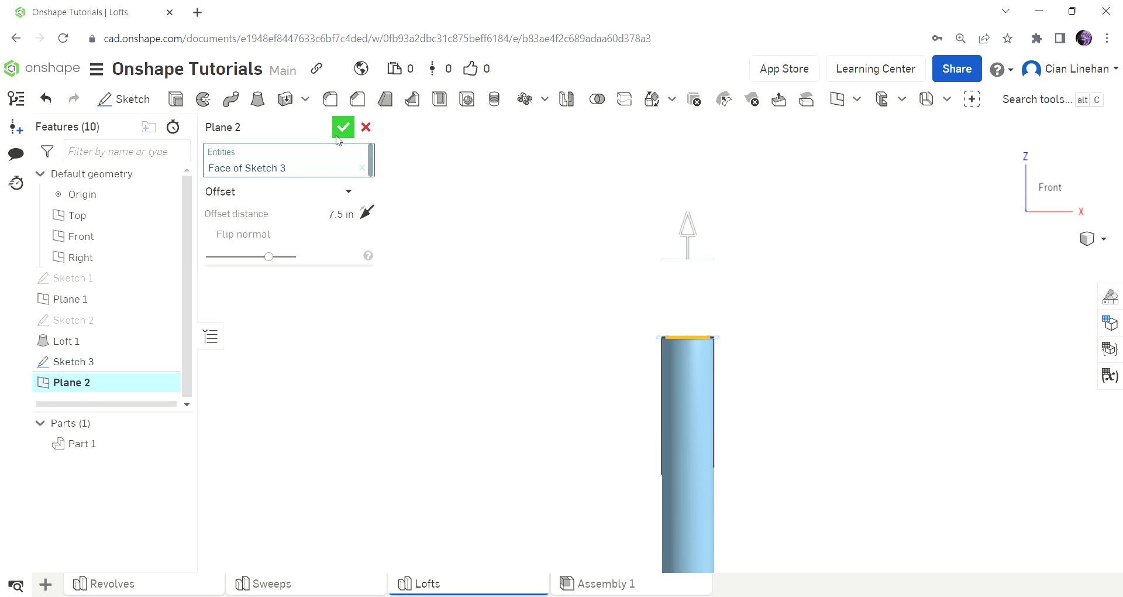
Sketch a 2 in diameter circle on Plane 2, centred on the column's axis, and finish the sketch.
{"action": "left_click", "coordinate": [153, 105]}
{"action": "left_click", "coordinate": [690, 309]}
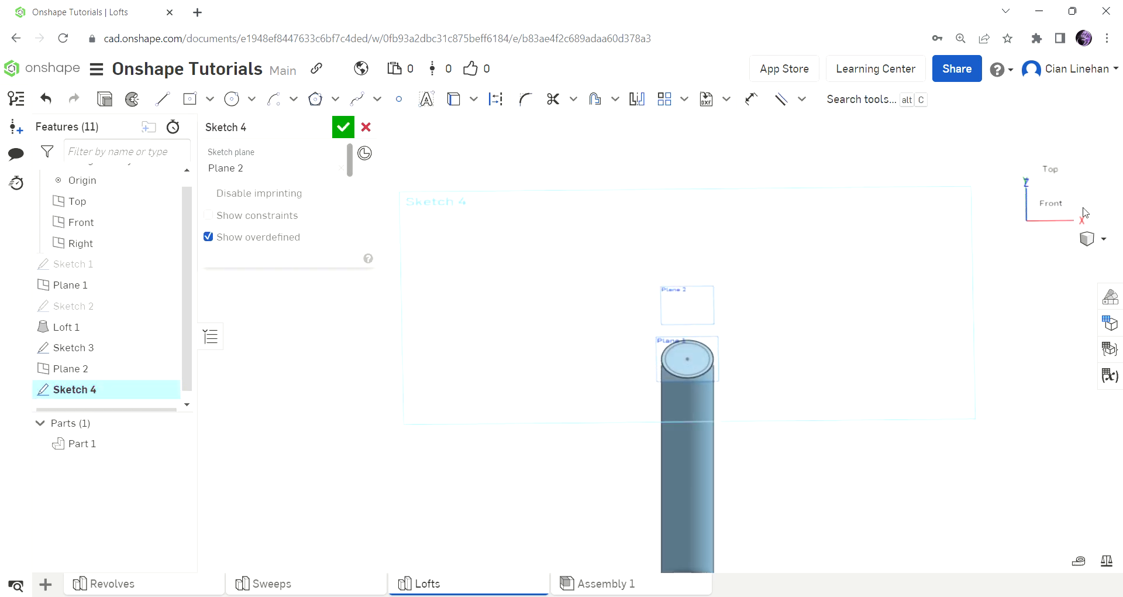
{"action": "left_click", "coordinate": [1058, 186]}
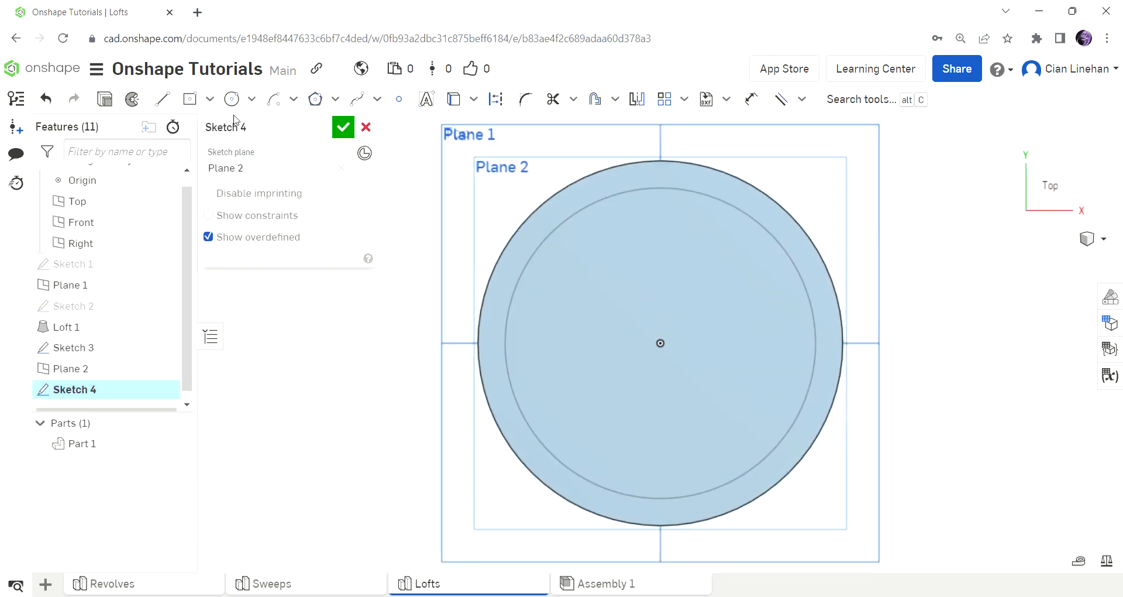
{"action": "left_click", "coordinate": [236, 107]}
{"action": "left_click", "coordinate": [660, 342]}
{"action": "left_click", "coordinate": [697, 283]}
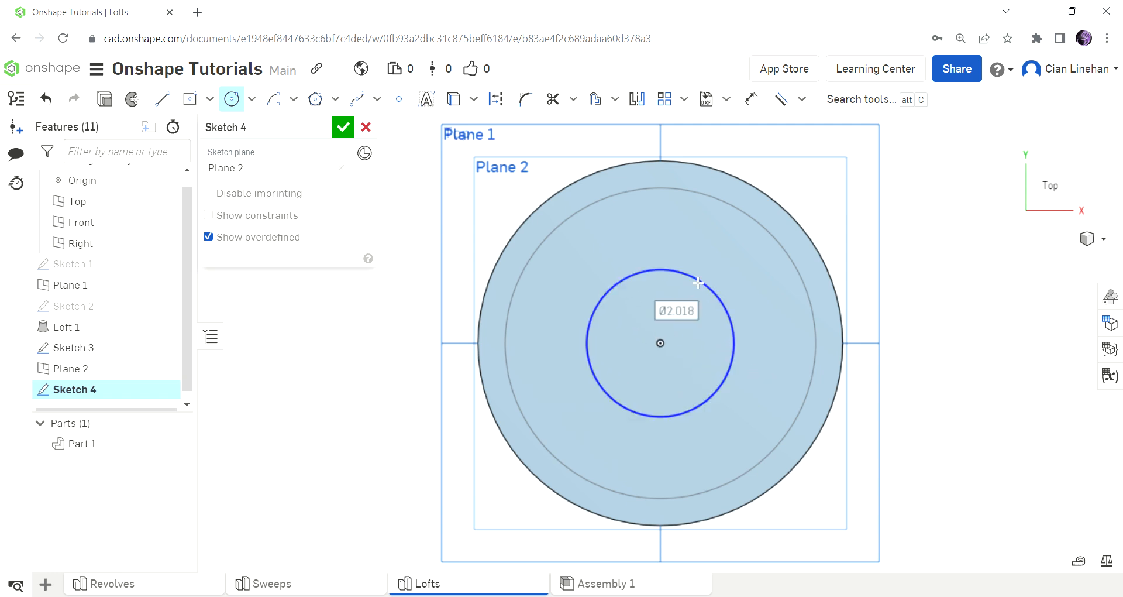
{"action": "type", "text": "2"}
{"action": "key", "text": "Return"}
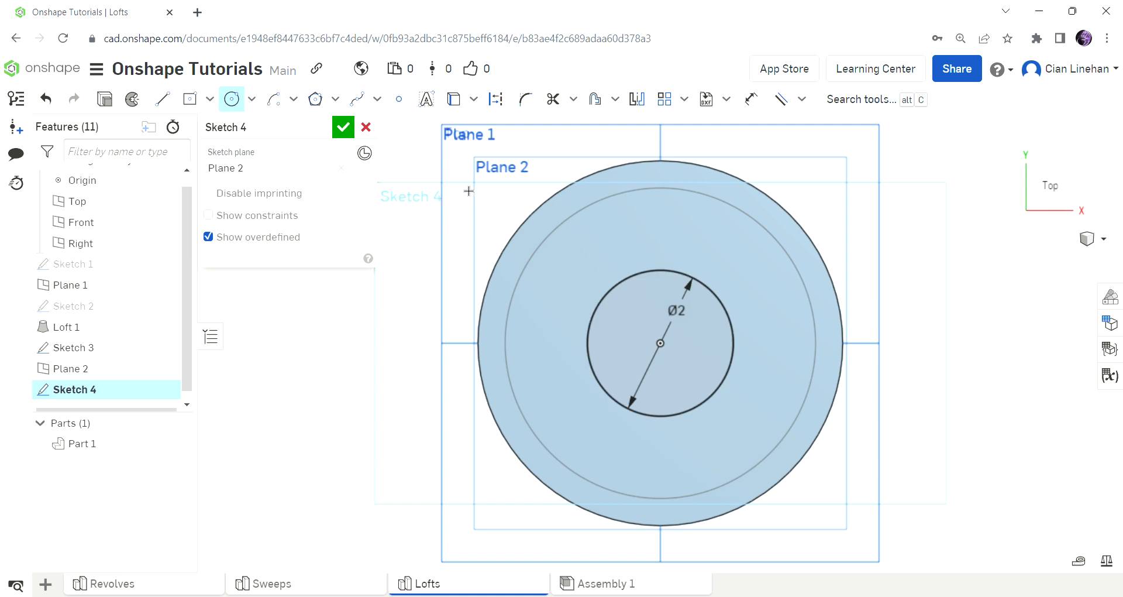
{"action": "left_click", "coordinate": [343, 127]}
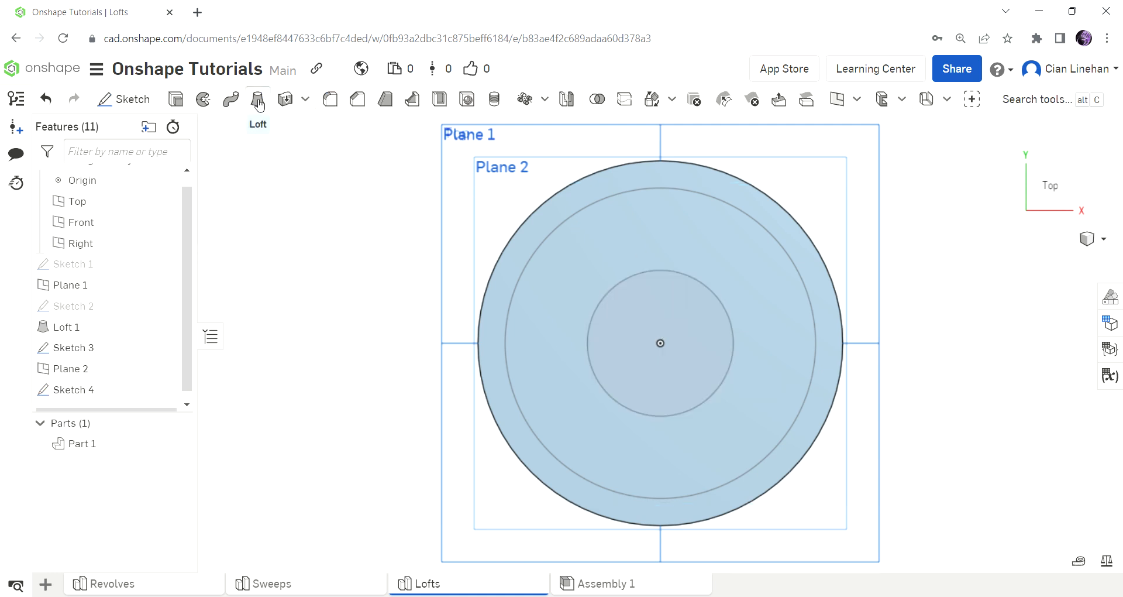
Loft a solid from the 4.257 in circle on the column's end face to the 2 in circle on Plane 2, adding it to Part 1.
{"action": "left_click", "coordinate": [260, 103]}
{"action": "key", "text": "shift+7"}
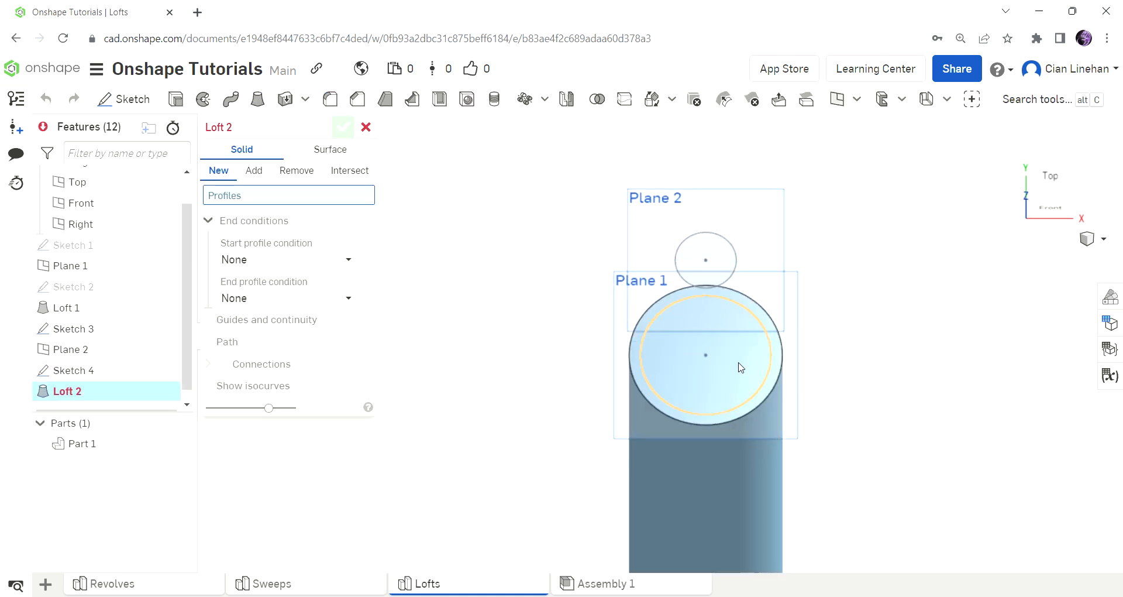
{"action": "left_click", "coordinate": [739, 367]}
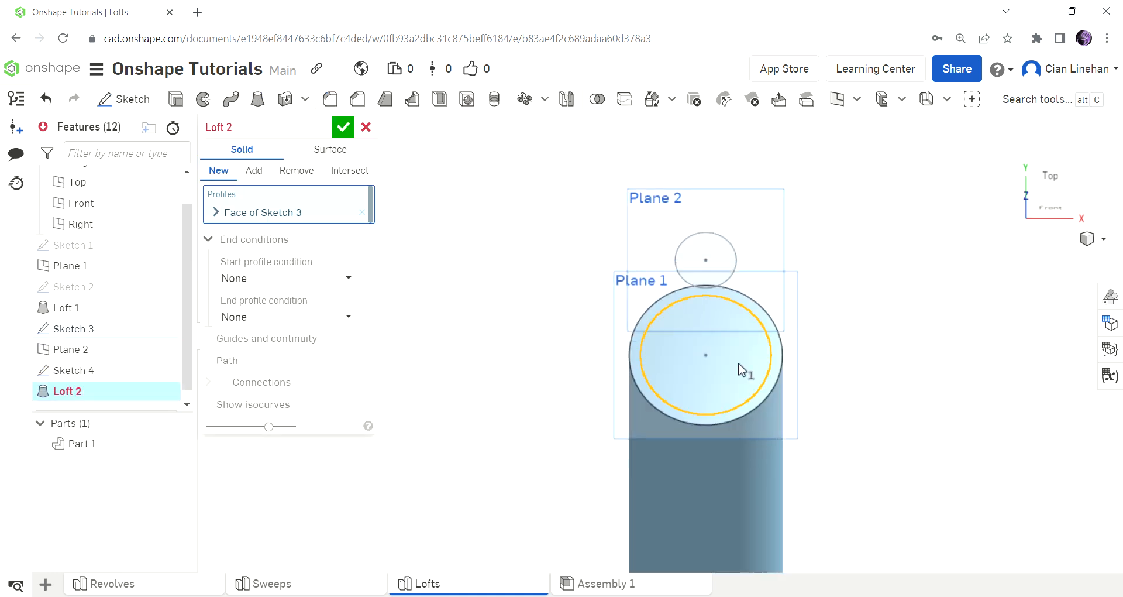
{"action": "left_click", "coordinate": [696, 268]}
{"action": "scroll", "coordinate": [840, 423], "scroll_direction": "down", "scroll_amount": 3}
{"action": "right_click_drag", "start_coordinate": [840, 423], "coordinate": [830, 368]}
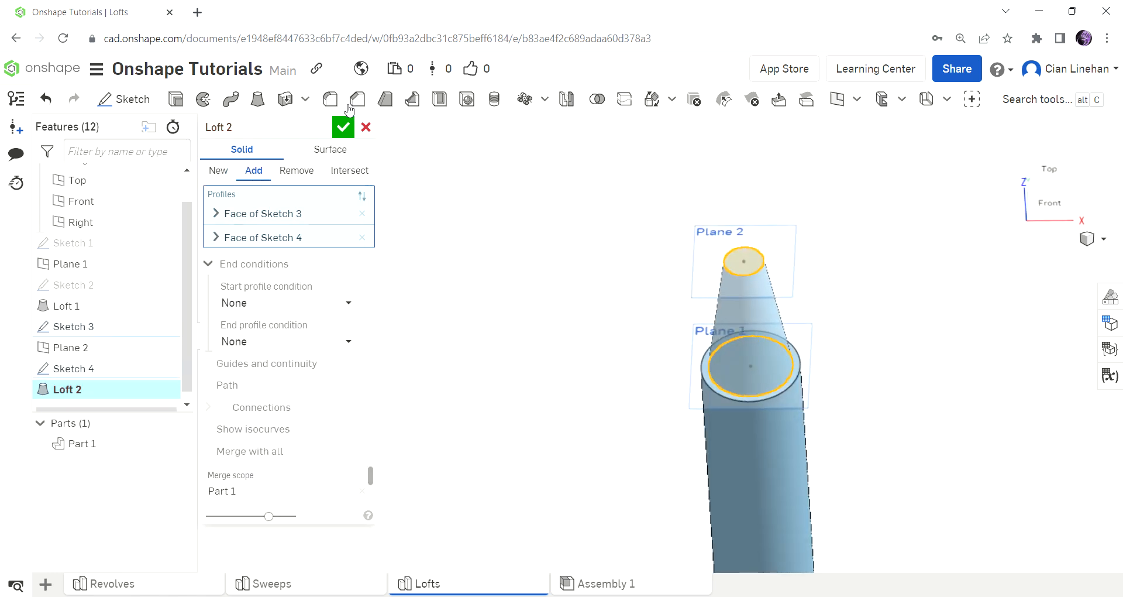
{"action": "left_click", "coordinate": [343, 127]}
Hide all planes so that only the lofted part is shown, and view it from its base end.
{"action": "scroll", "coordinate": [620, 327], "scroll_direction": "down", "scroll_amount": 5}
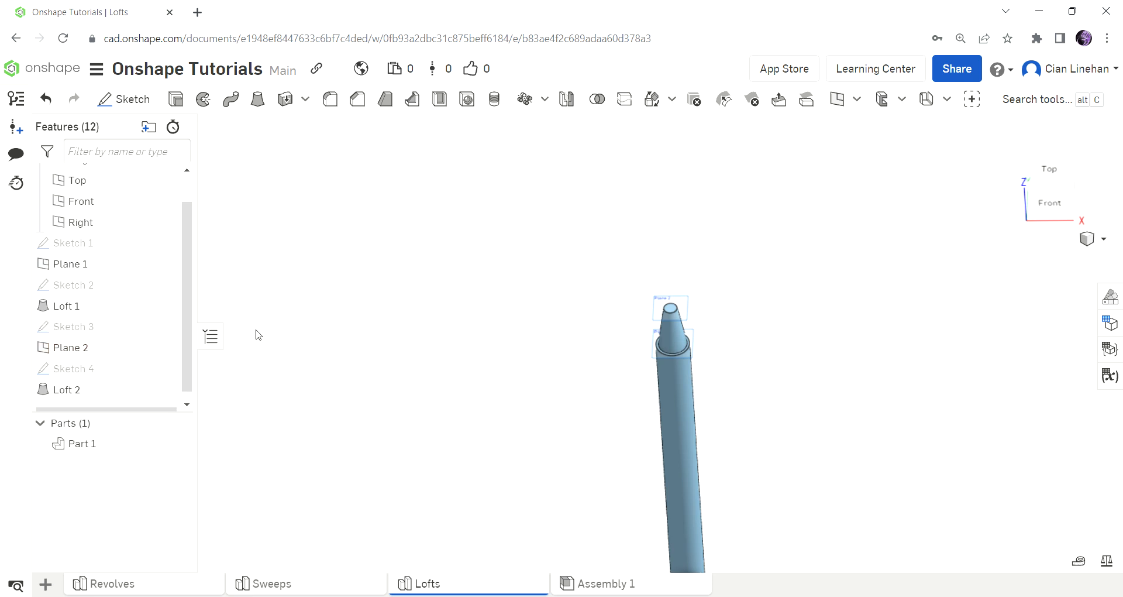
{"action": "right_click", "coordinate": [656, 305]}
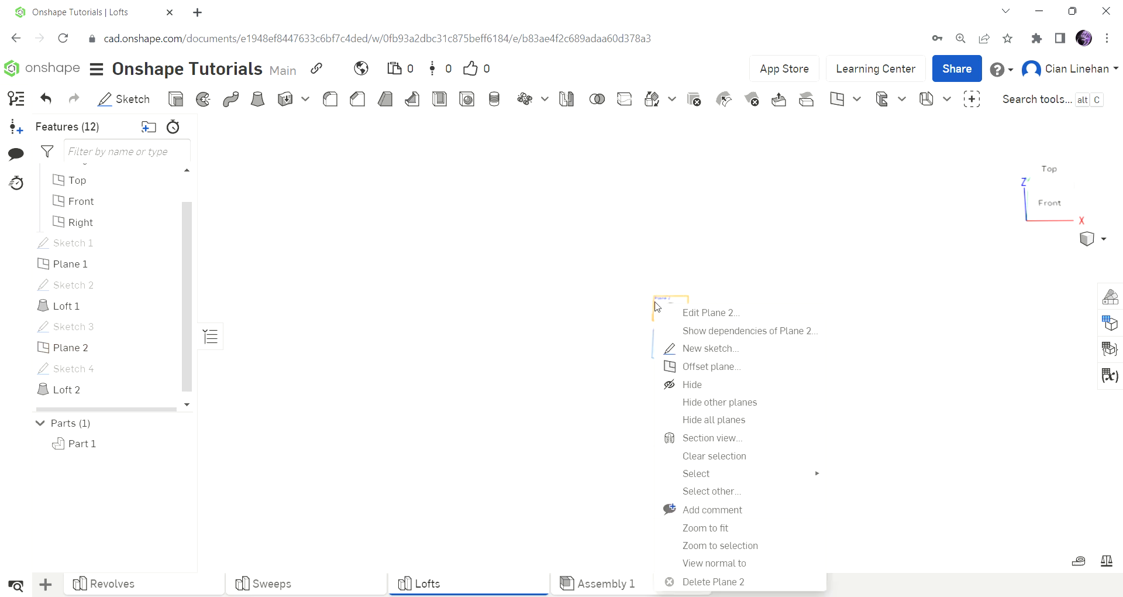
{"action": "left_click", "coordinate": [755, 425]}
{"action": "scroll", "coordinate": [690, 282], "scroll_direction": "down", "scroll_amount": 5}
{"action": "right_click_drag", "start_coordinate": [733, 349], "coordinate": [500, 384]}
{"action": "scroll", "coordinate": [753, 380], "scroll_direction": "up", "scroll_amount": 5}
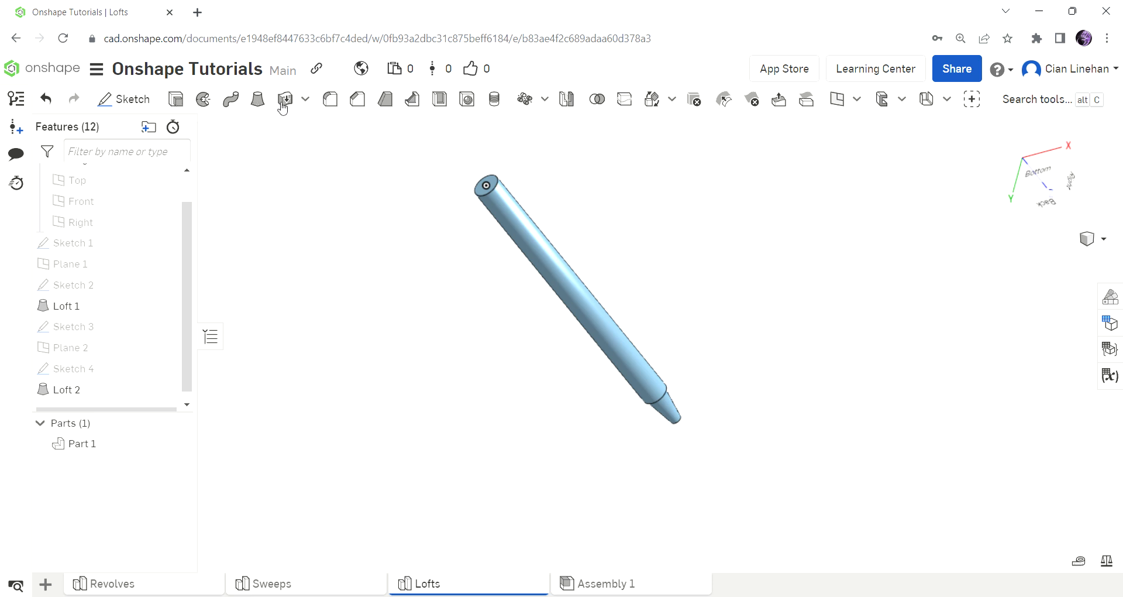
{"action": "scroll", "coordinate": [670, 380], "scroll_direction": "down", "scroll_amount": 2}
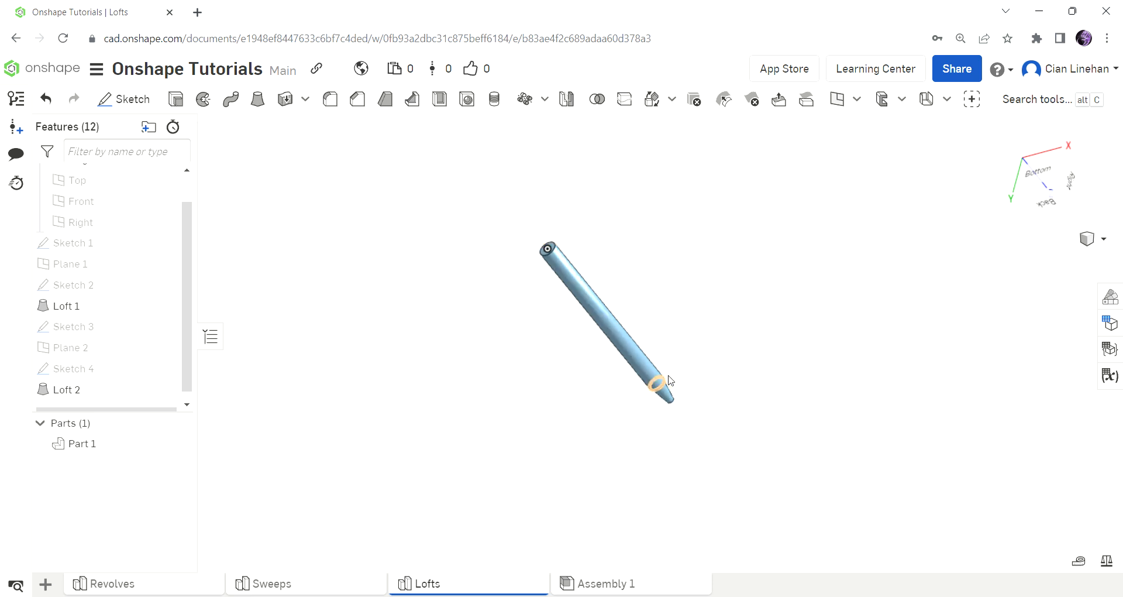